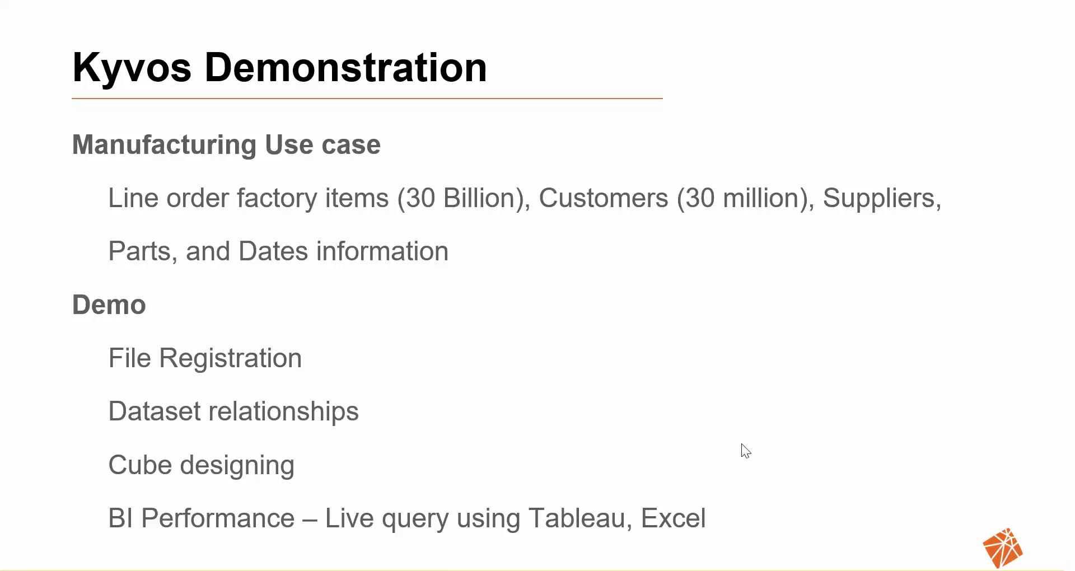
Switch from the slideshow to Kyvos in the browser and open the Customer file in the SSB Technical Performance folder.
key("Escape")
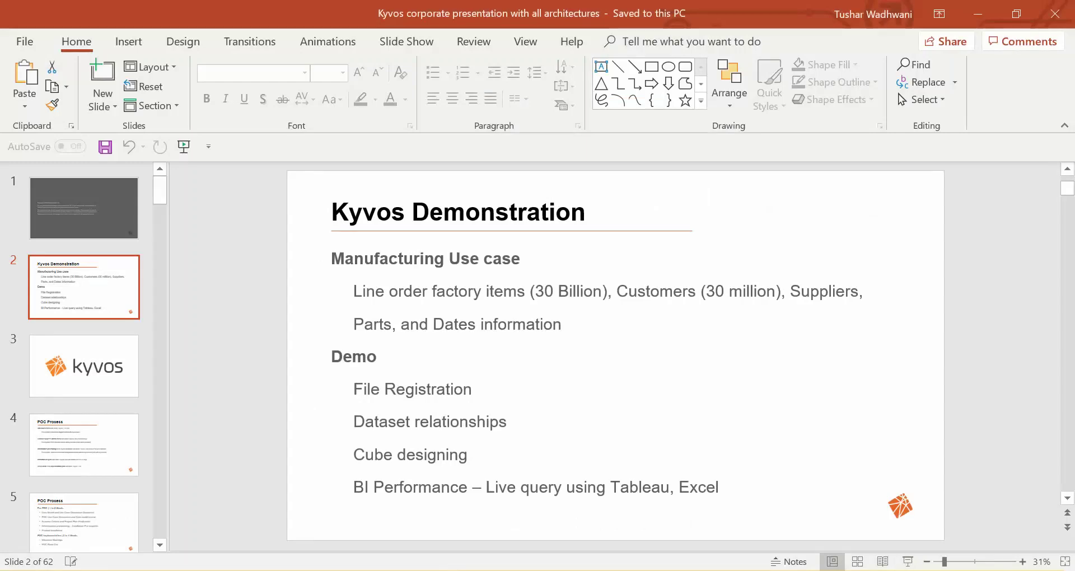
key("alt+Tab")
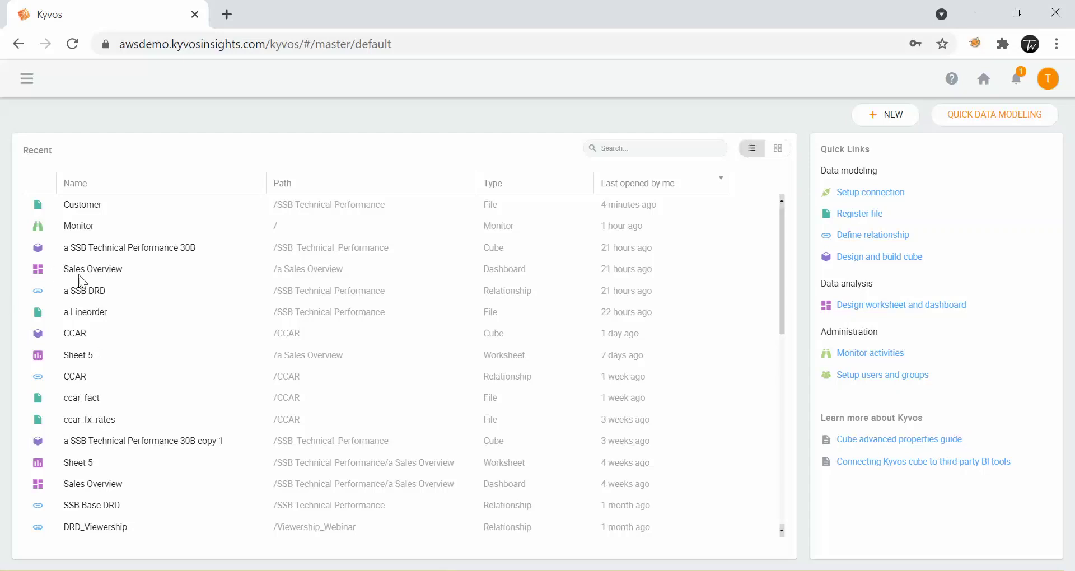
left_click(28, 80)
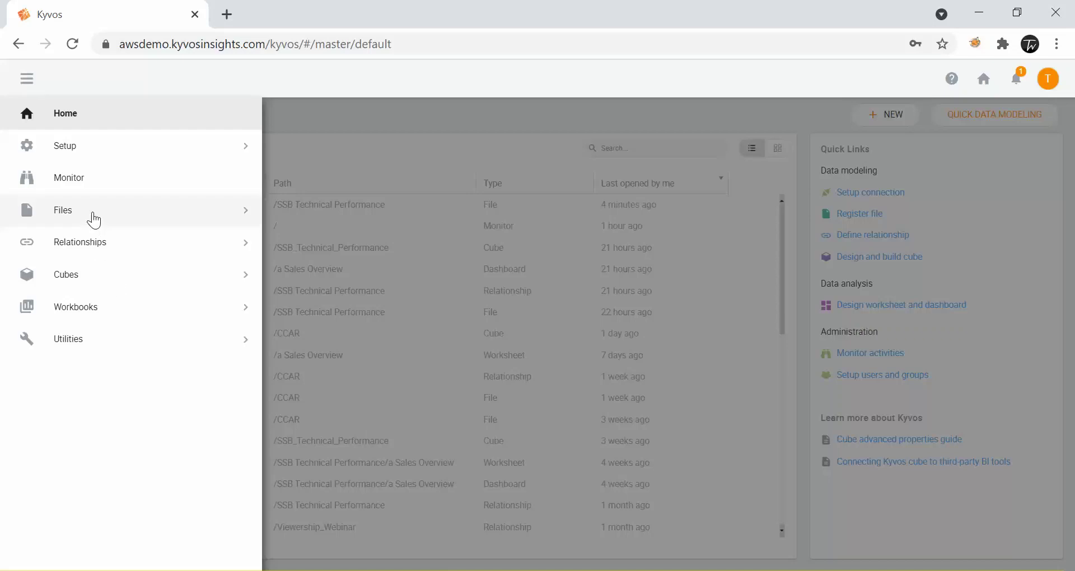
left_click(94, 218)
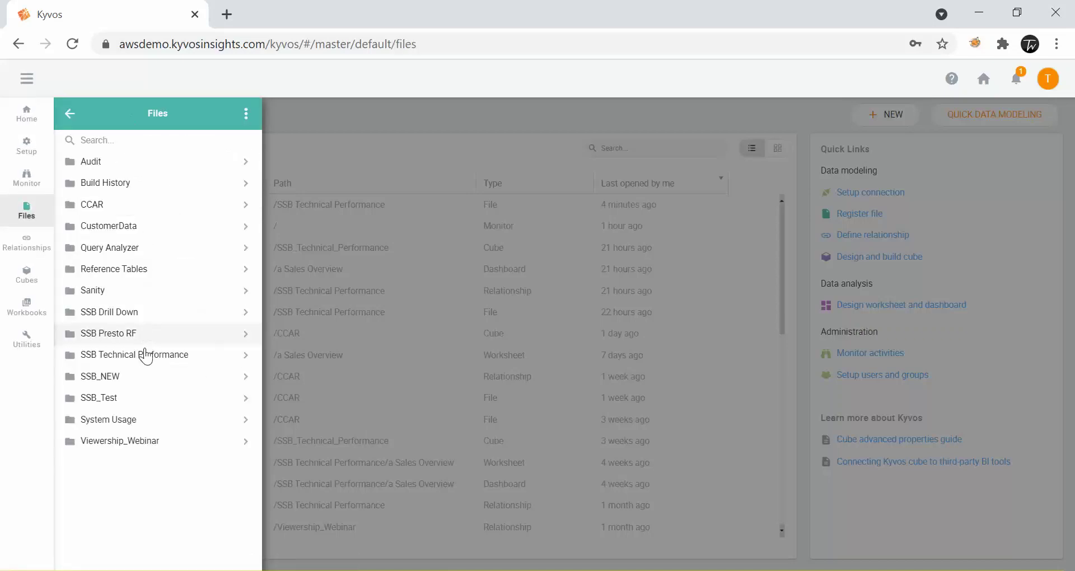
mouse_move(148, 362)
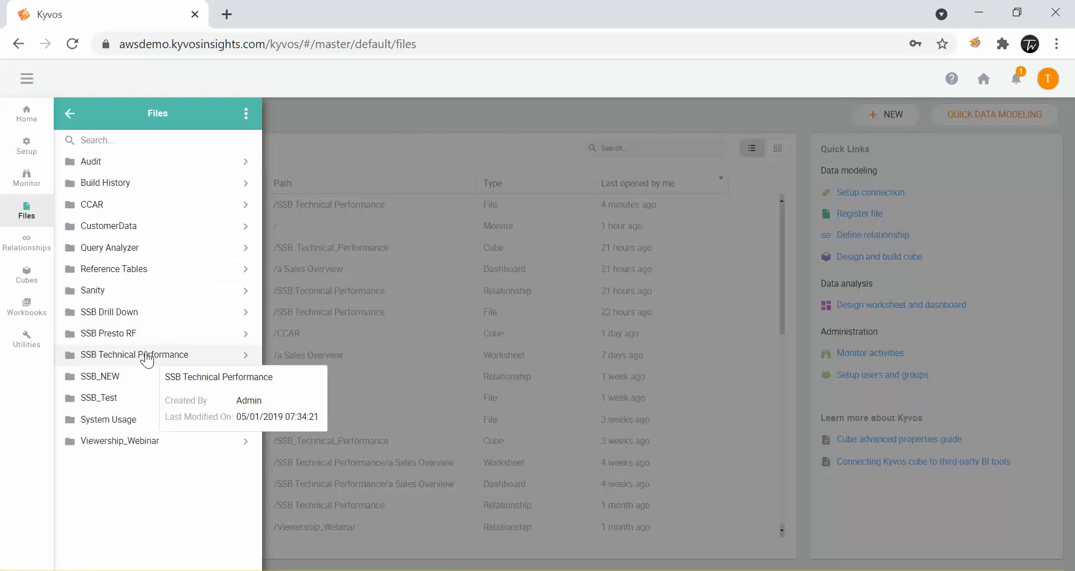
left_click(147, 358)
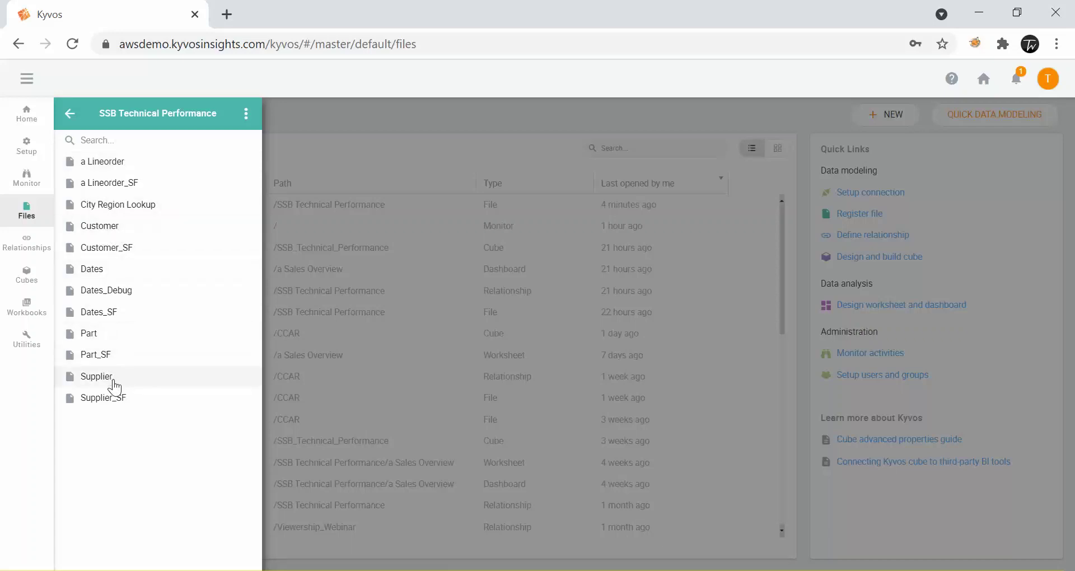
mouse_move(117, 230)
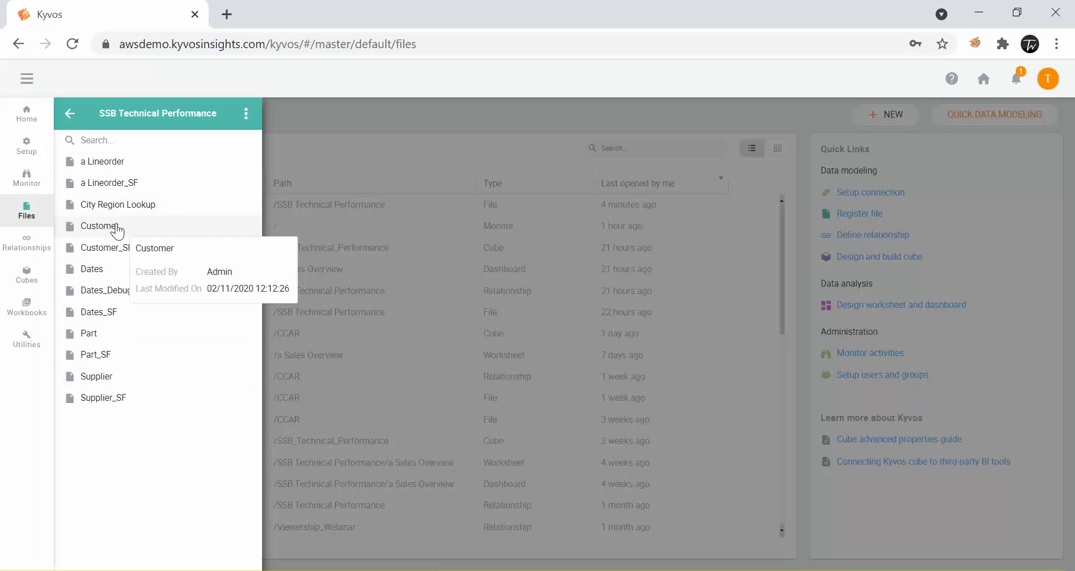
left_click(116, 228)
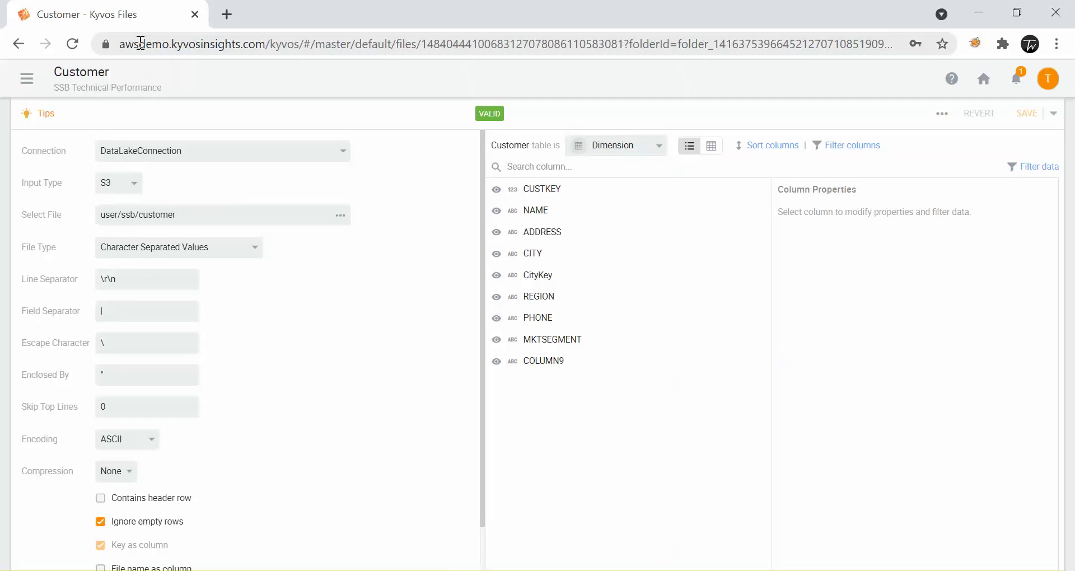
Review the available input types, connections and file types for the Customer file, keeping the current selections.
left_click(127, 190)
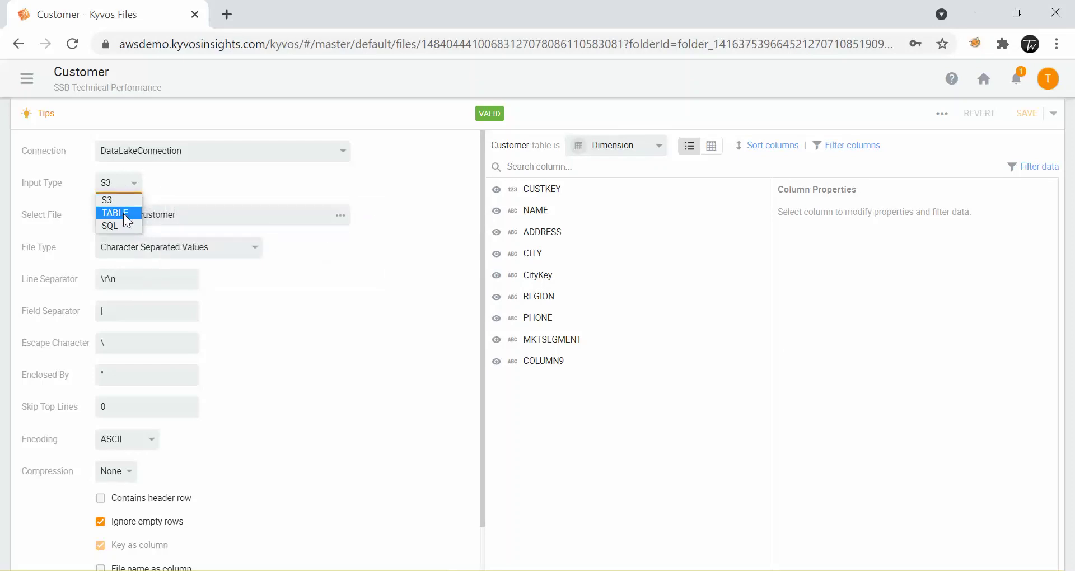
left_click(195, 187)
left_click(205, 158)
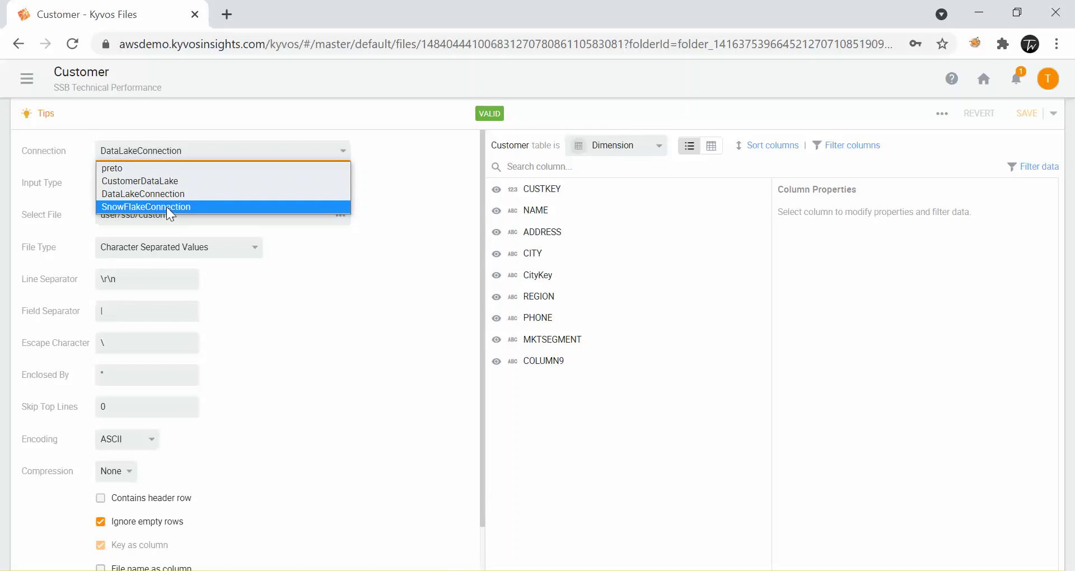
left_click(400, 277)
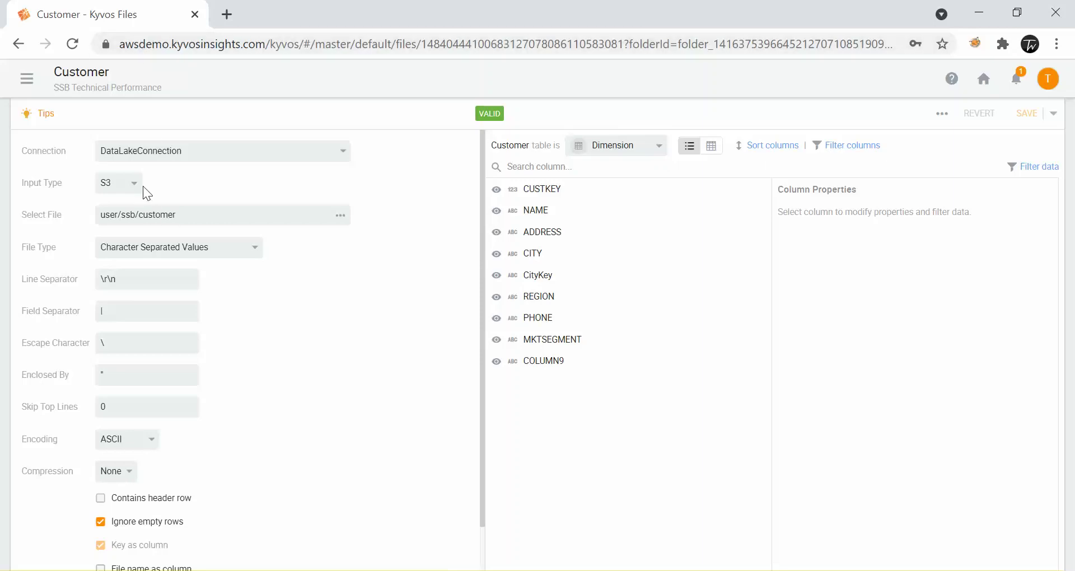
mouse_move(135, 194)
left_click(211, 253)
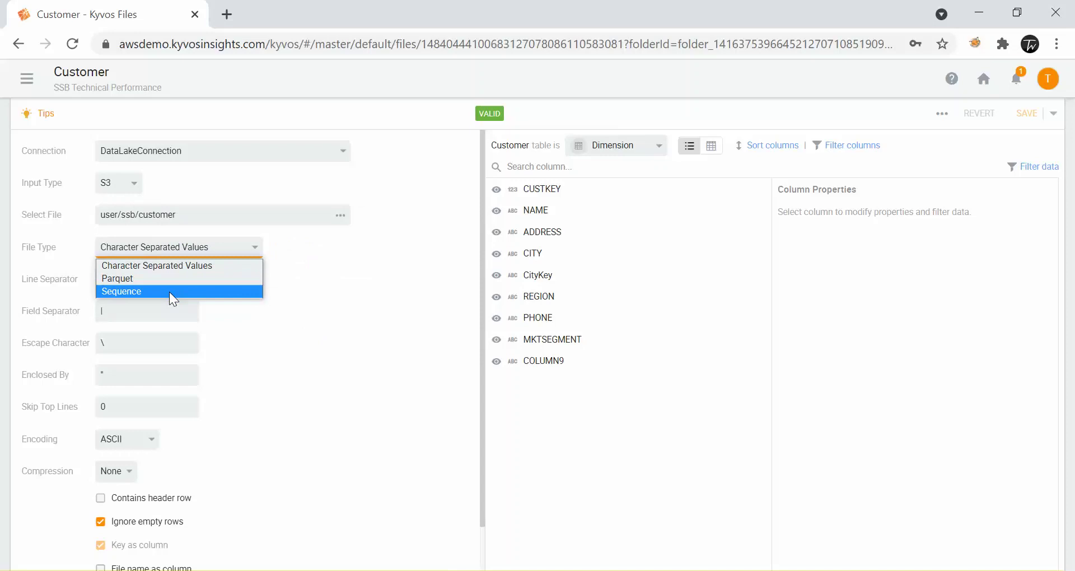
left_click(321, 303)
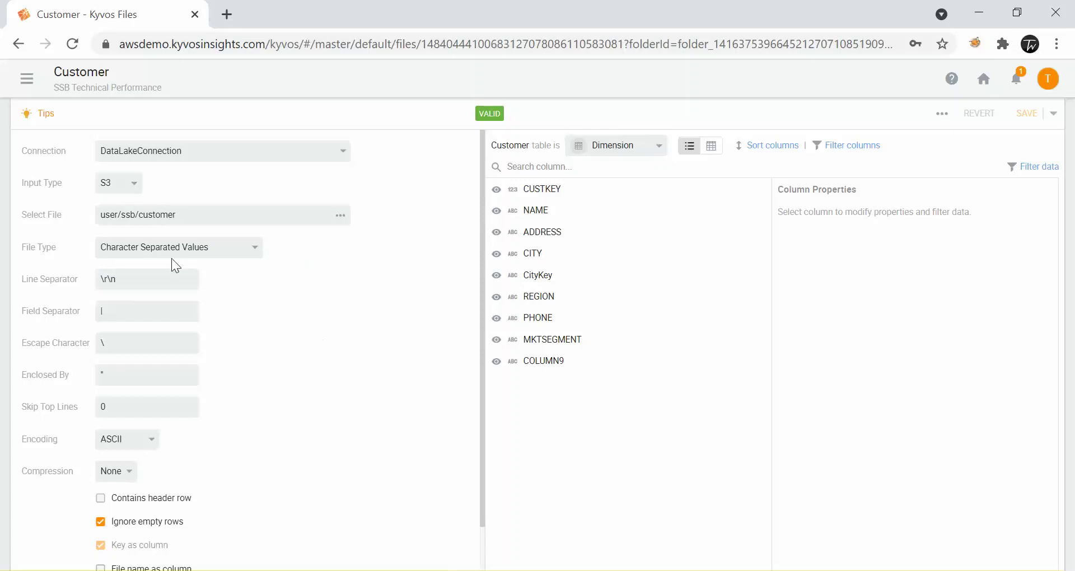
Open the a SSB DRD relationship from the SSB Technical Performance folder and dismiss its warning banner.
left_click(25, 82)
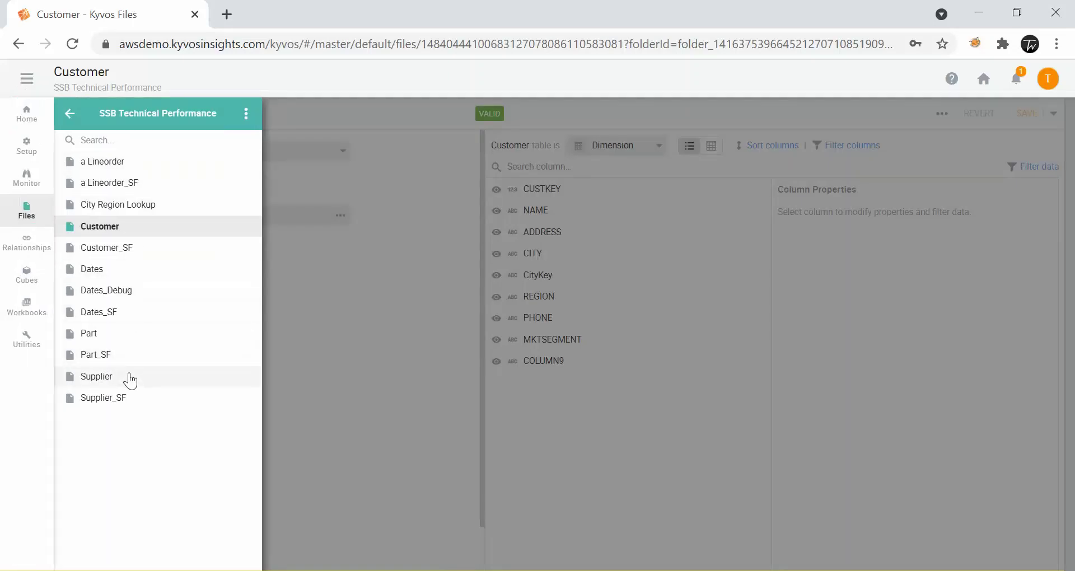
left_click(30, 251)
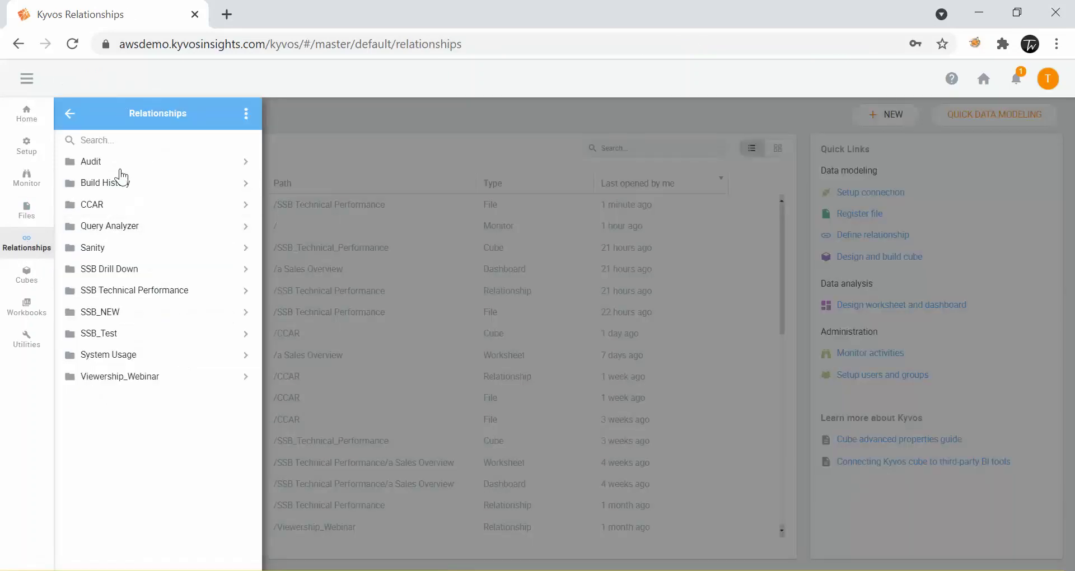
left_click(123, 293)
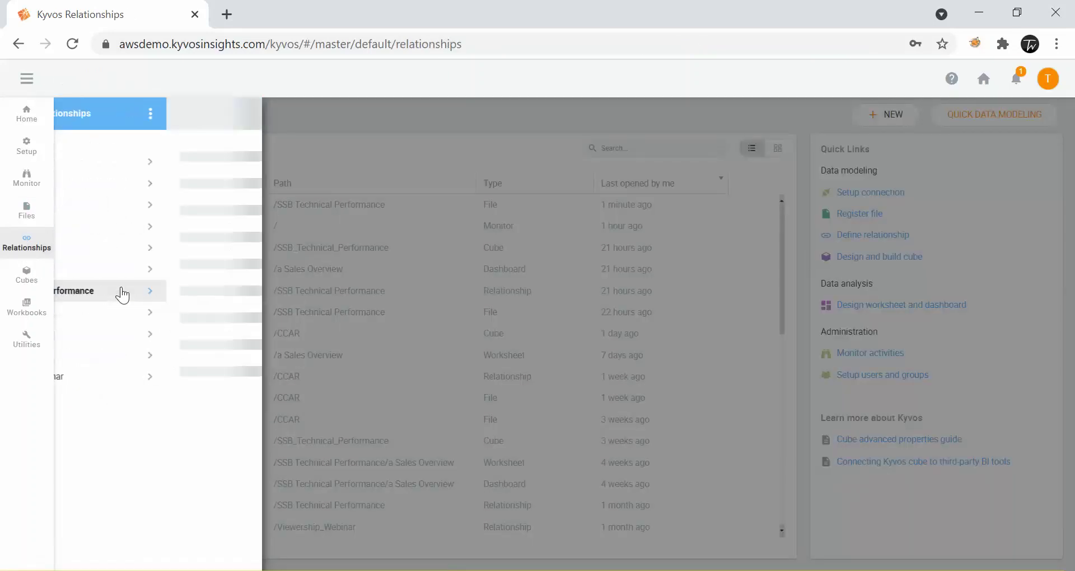
left_click(101, 162)
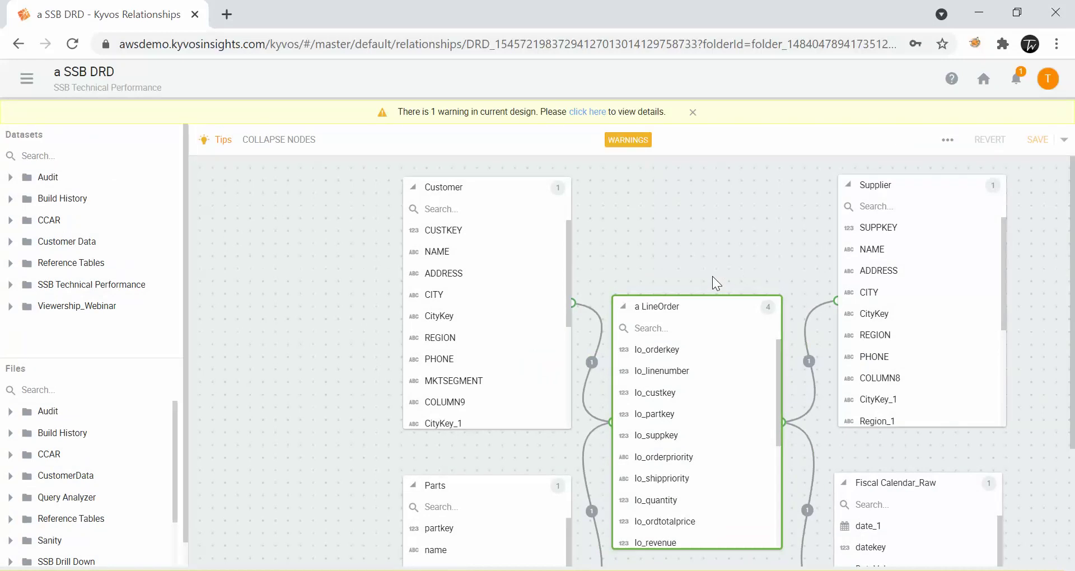
left_click(694, 112)
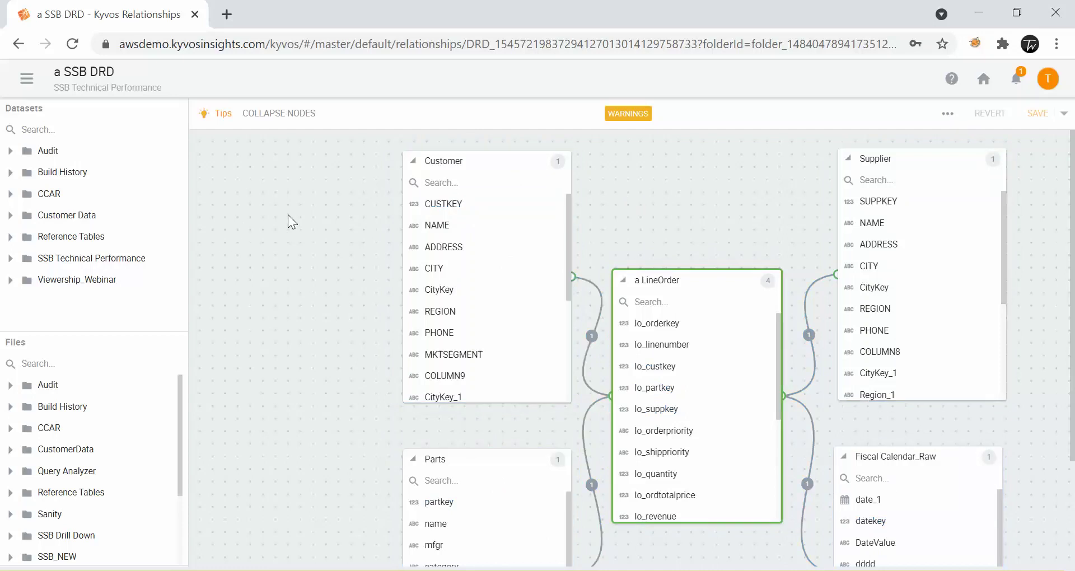
Add the a SSB Customer Data dataset to the relationship and join Customer's CUSTKEY to its CustomerKey.
left_click(10, 217)
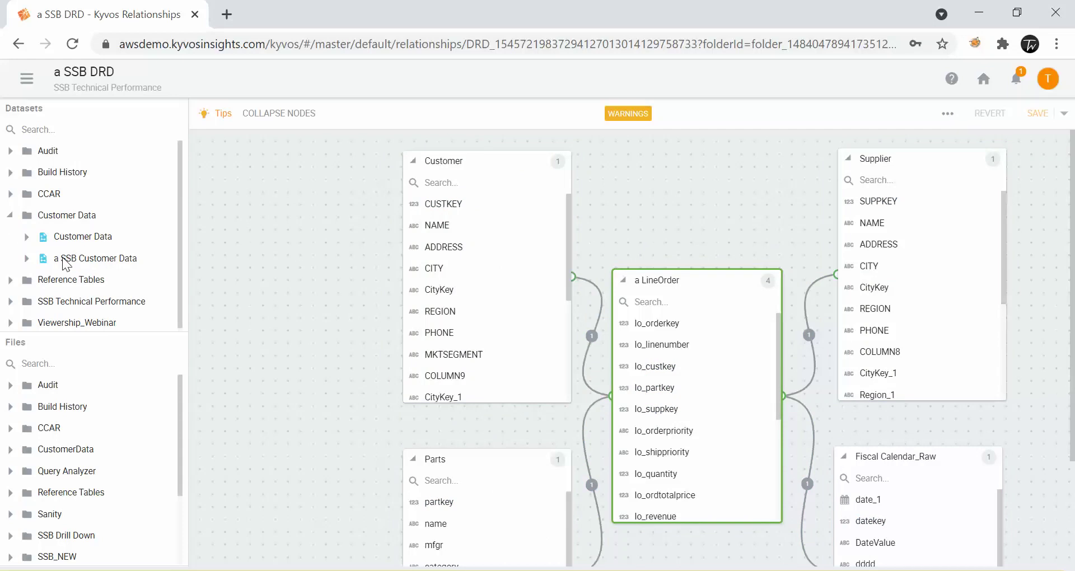
left_click_drag(66, 260, 199, 158)
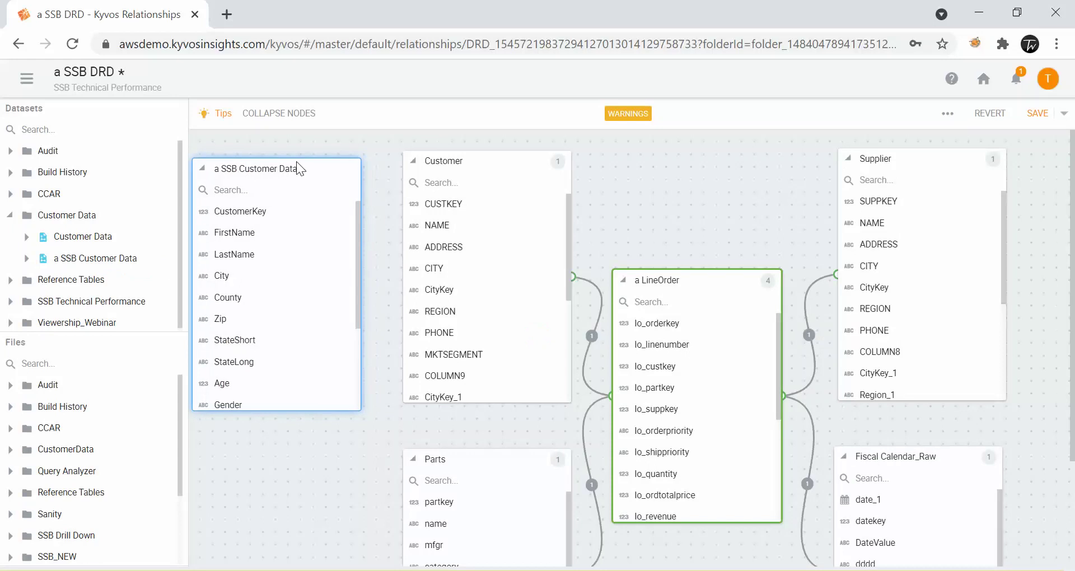
left_click(475, 211)
left_click(263, 185)
left_click(406, 209)
left_click_drag(438, 209, 274, 213)
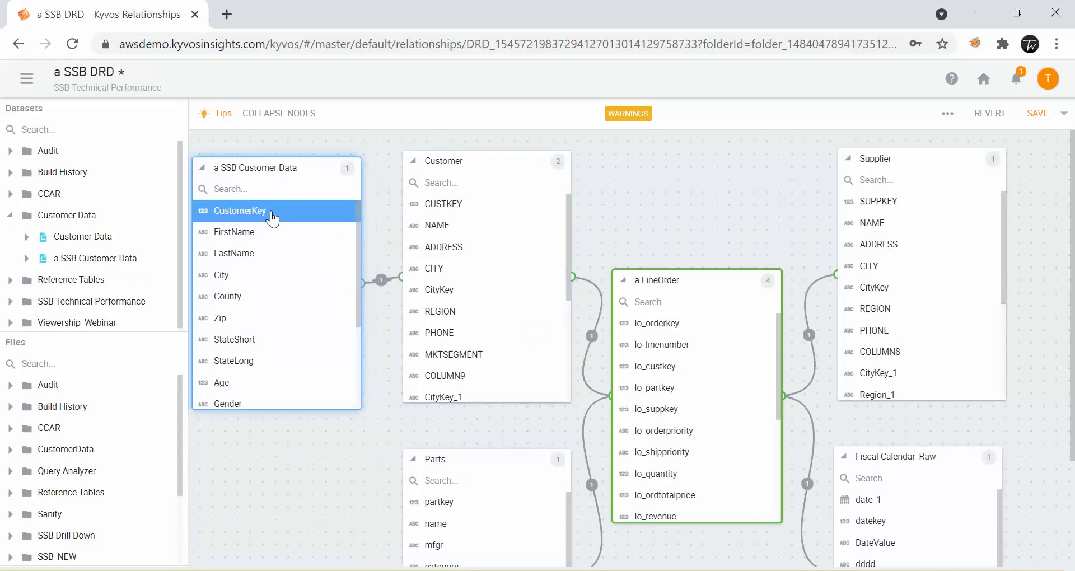
left_click(653, 203)
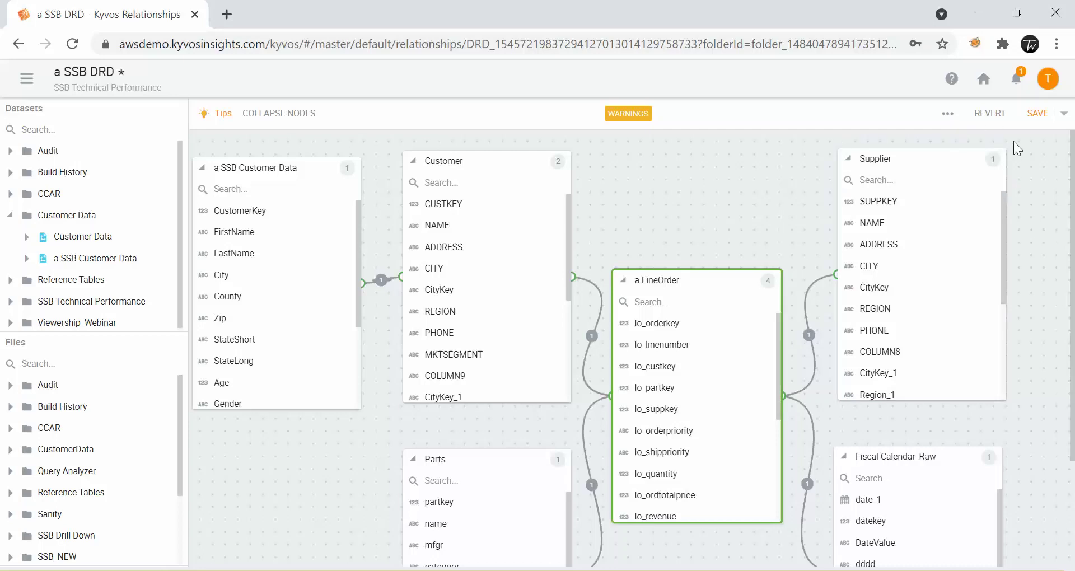
Revert the a SSB DRD relationship to its last saved version.
left_click(992, 120)
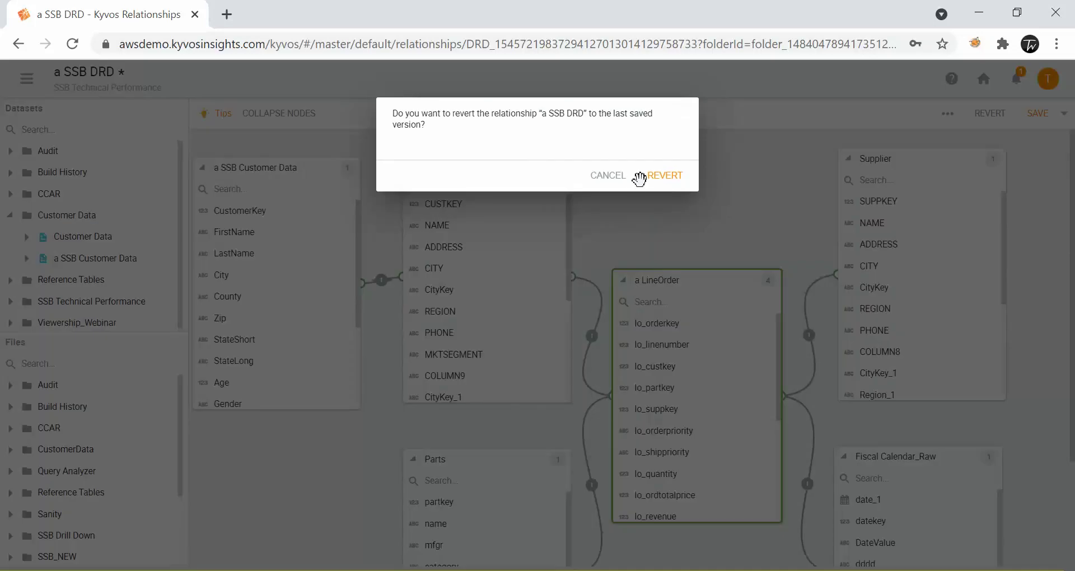
left_click(665, 174)
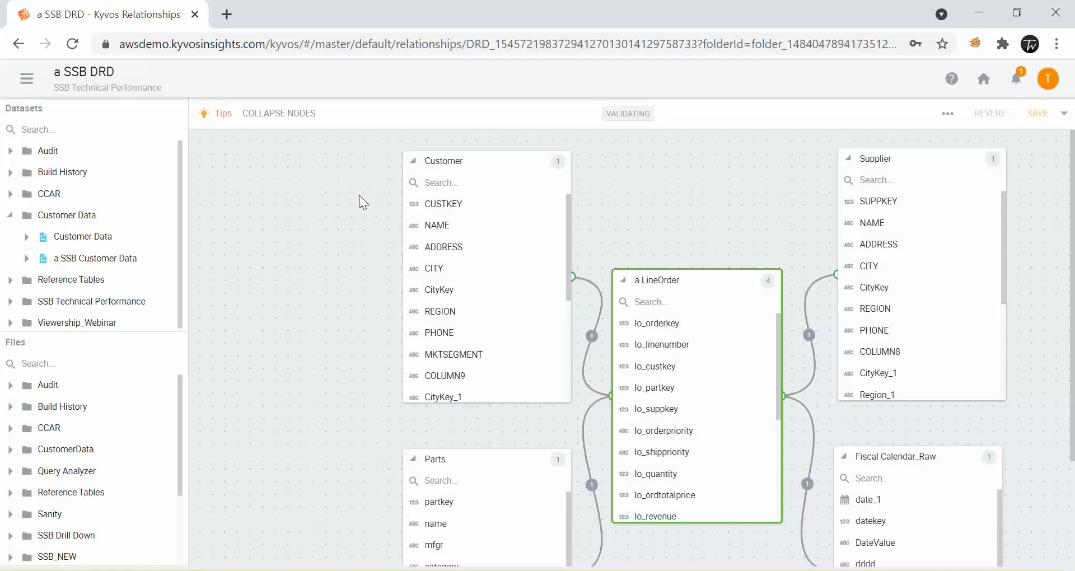
Open the cube a SSB Technical Performance 30B from the SSB_Technical_Performance folder.
left_click(26, 84)
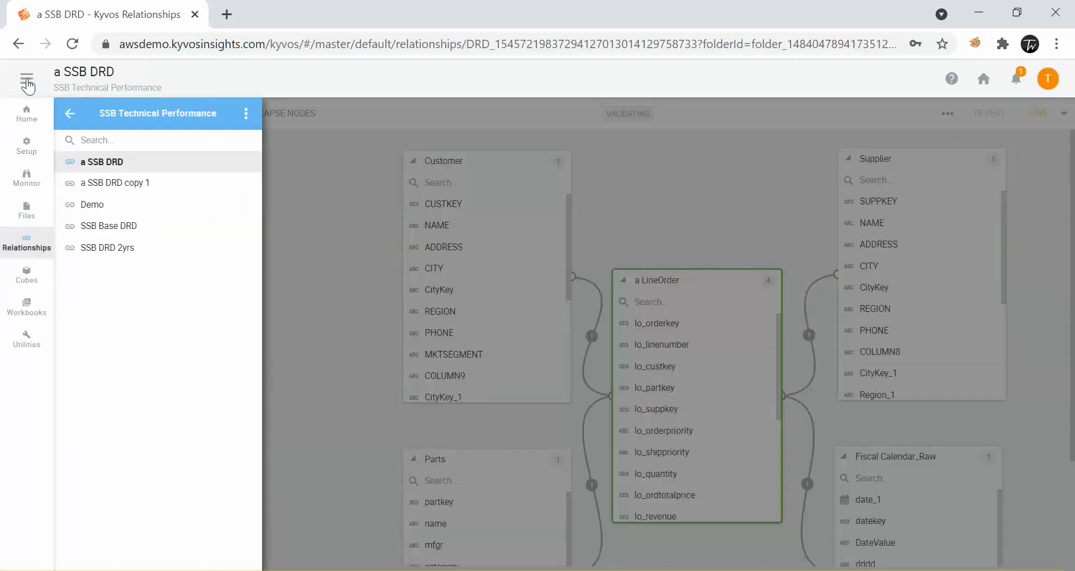
left_click(29, 277)
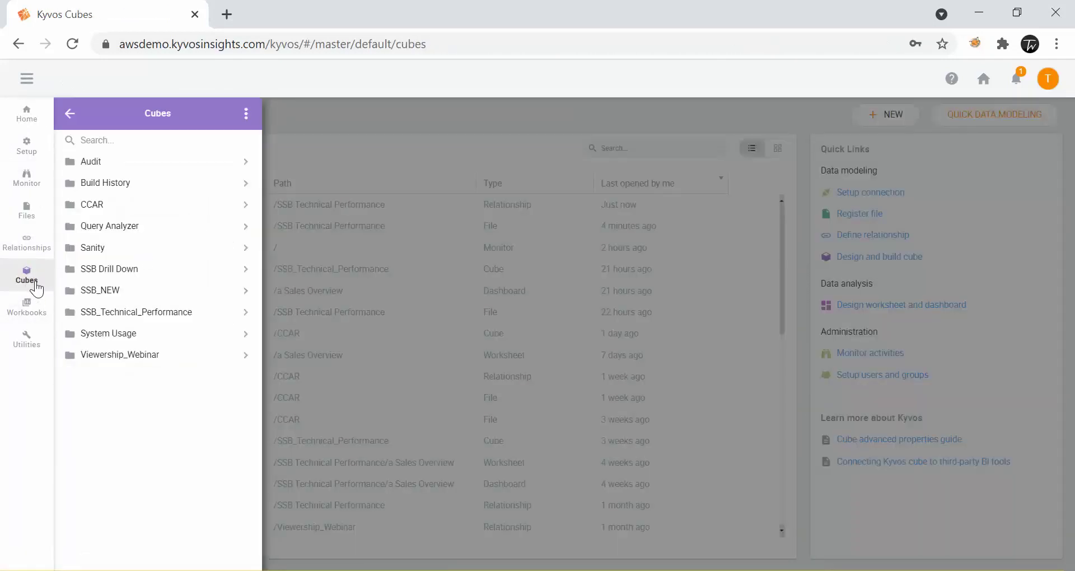
left_click(138, 318)
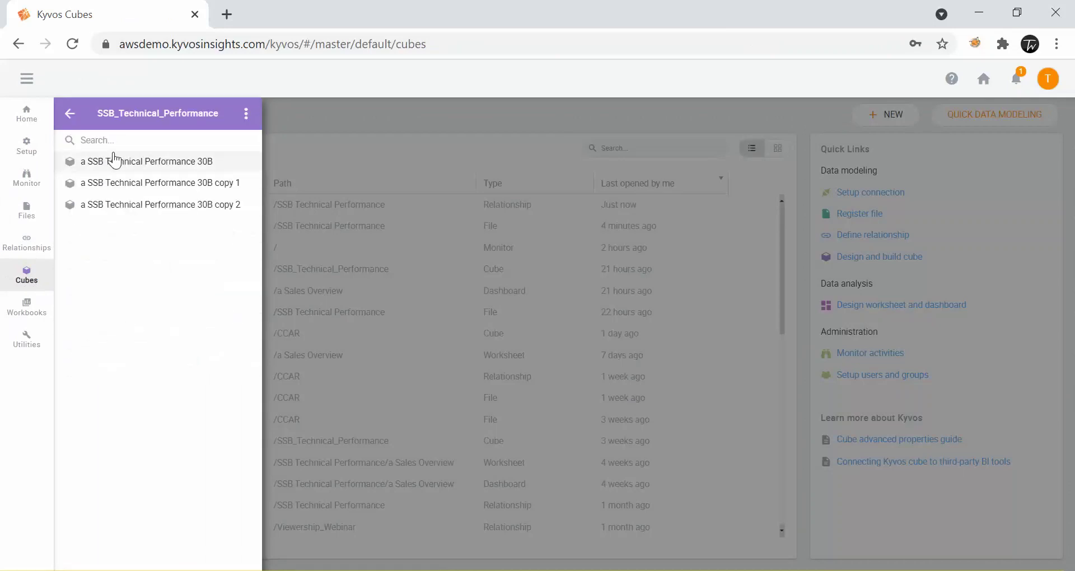
left_click(117, 162)
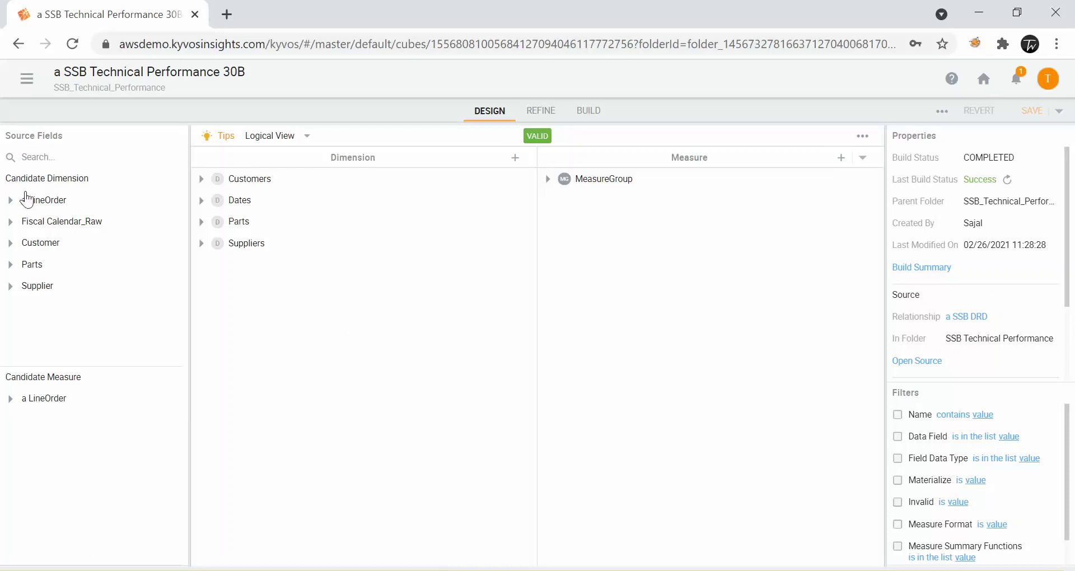
Examine the candidate dimension fields of a LineOrder and Fiscal Calendar_Raw, then collapse both lists.
left_click(10, 201)
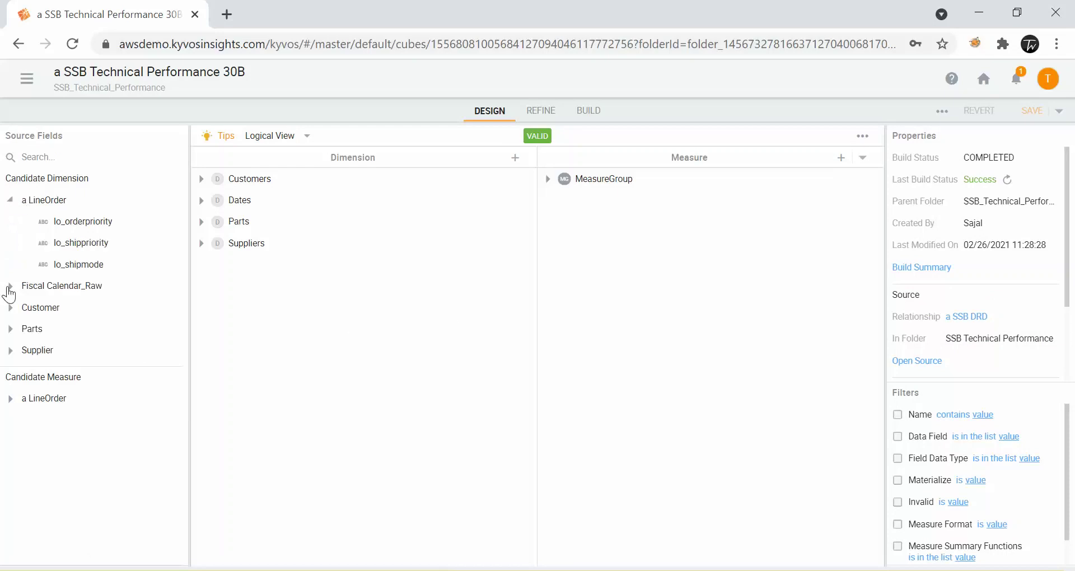
left_click(10, 287)
left_click(10, 200)
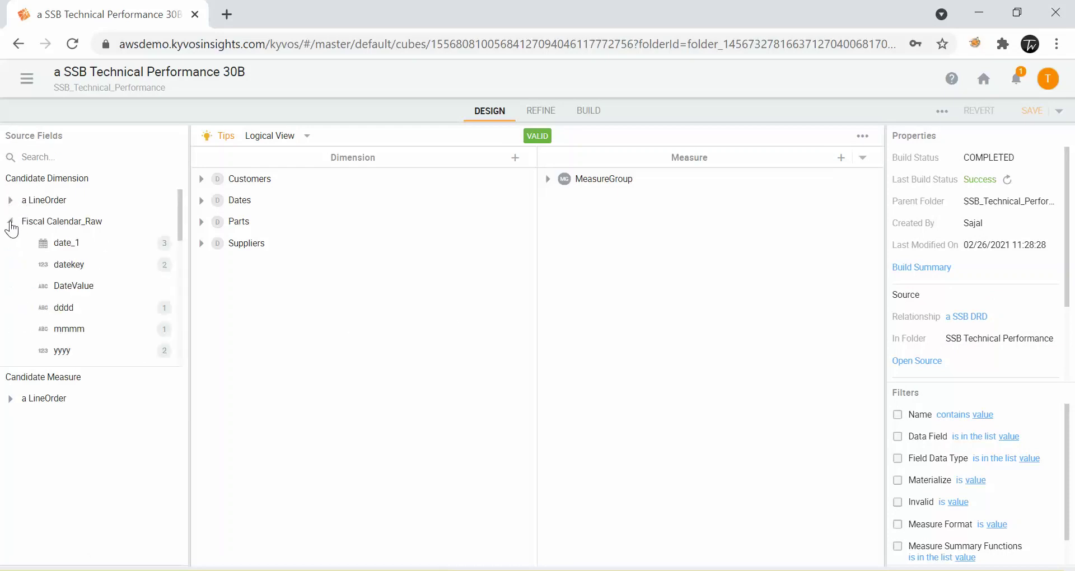
left_click(10, 221)
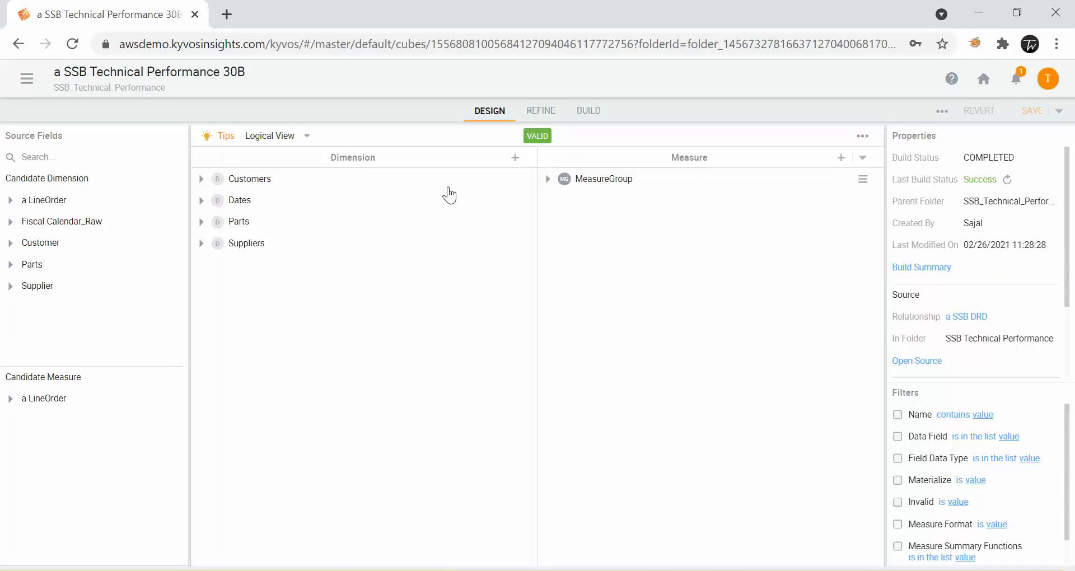
Examine the hierarchies and attributes of the Customers, Dates, Parts and Suppliers dimensions.
left_click(202, 181)
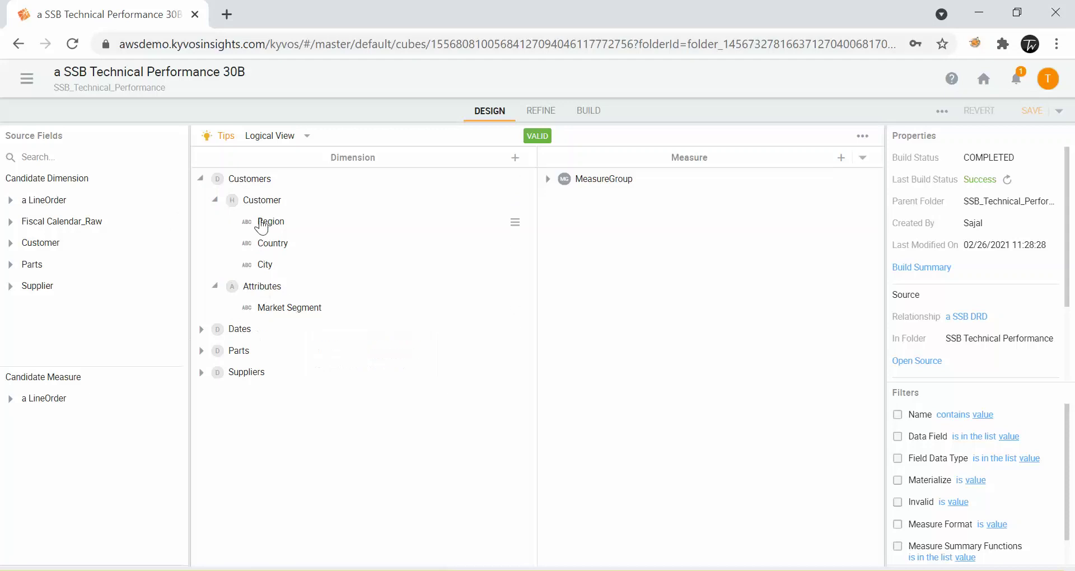
left_click(201, 330)
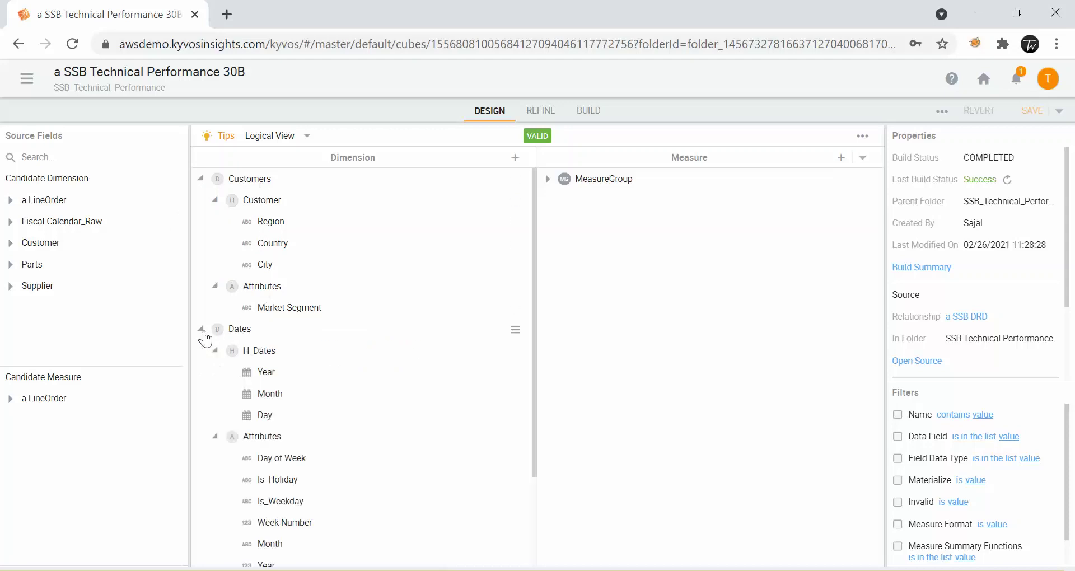
scroll(275, 348, "down", 2)
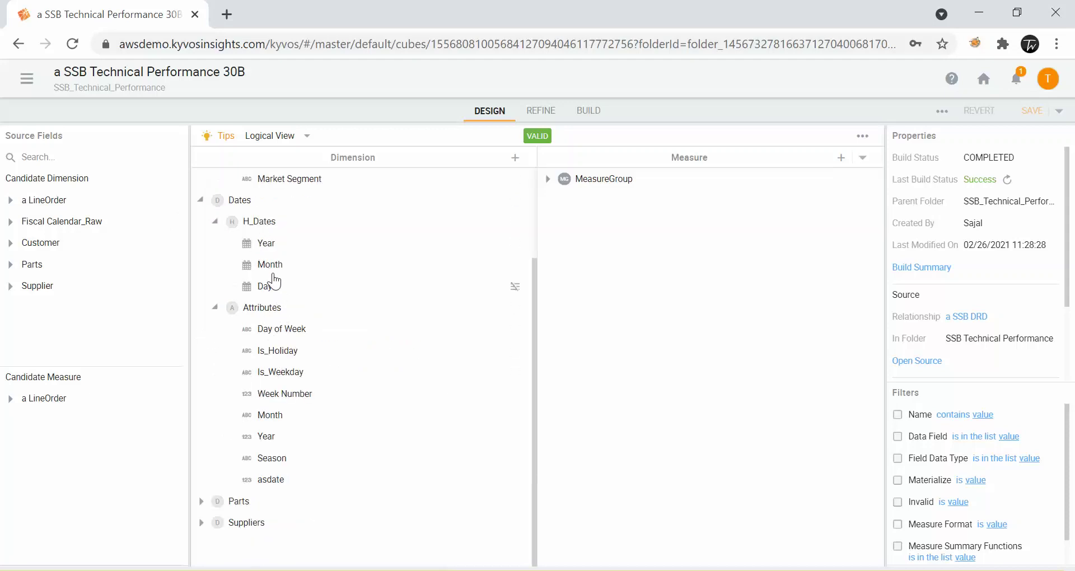
left_click(201, 502)
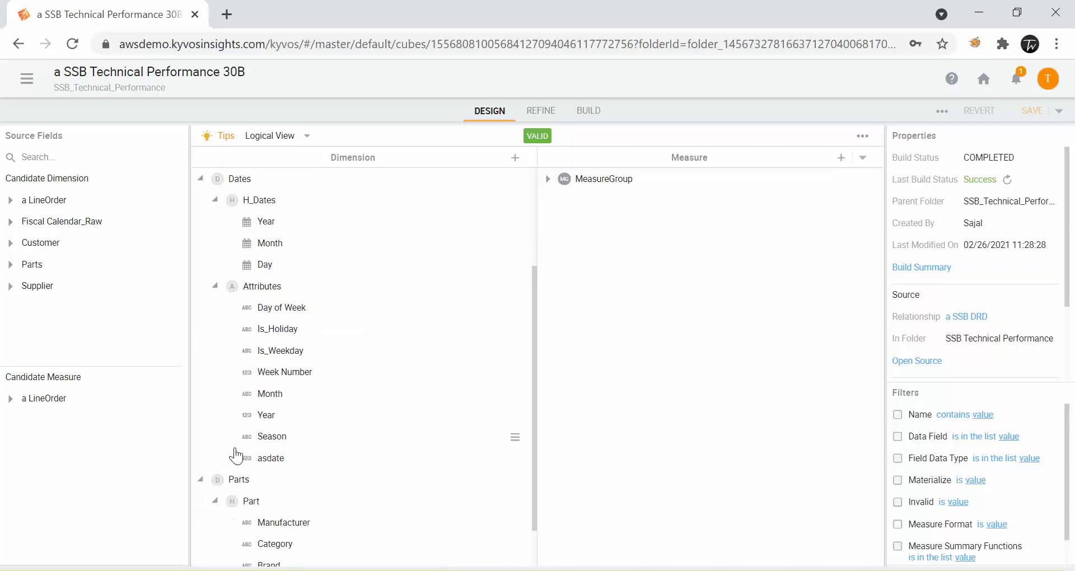
scroll(224, 482, "down", 2)
left_click(201, 523)
scroll(271, 483, "down", 2)
scroll(271, 482, "up", 5)
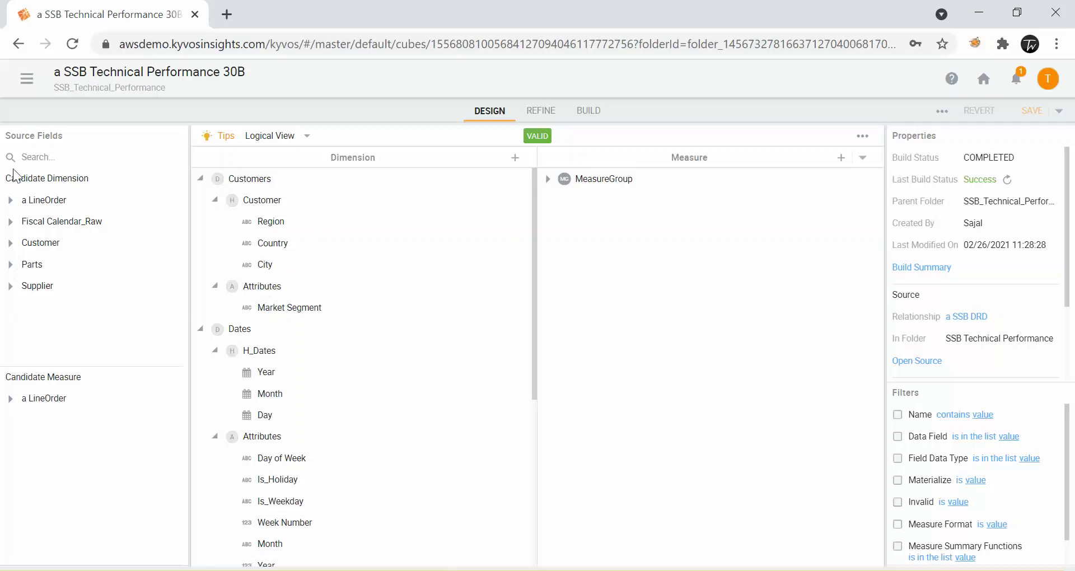
Add the ADDRESS field of the Customer dataset as a level below City in the Customer hierarchy.
left_click(11, 243)
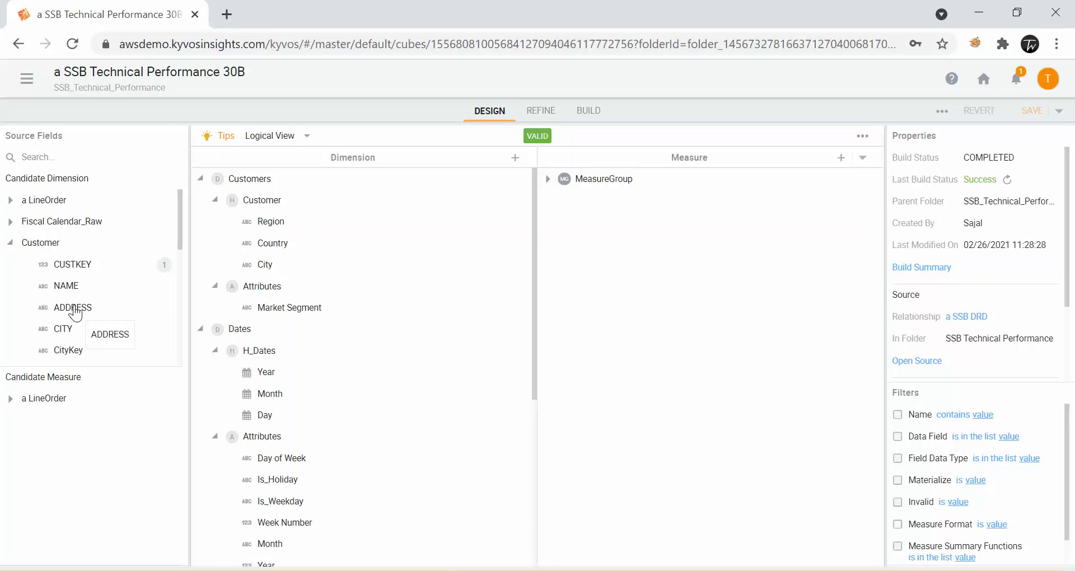
left_click_drag(68, 312, 330, 289)
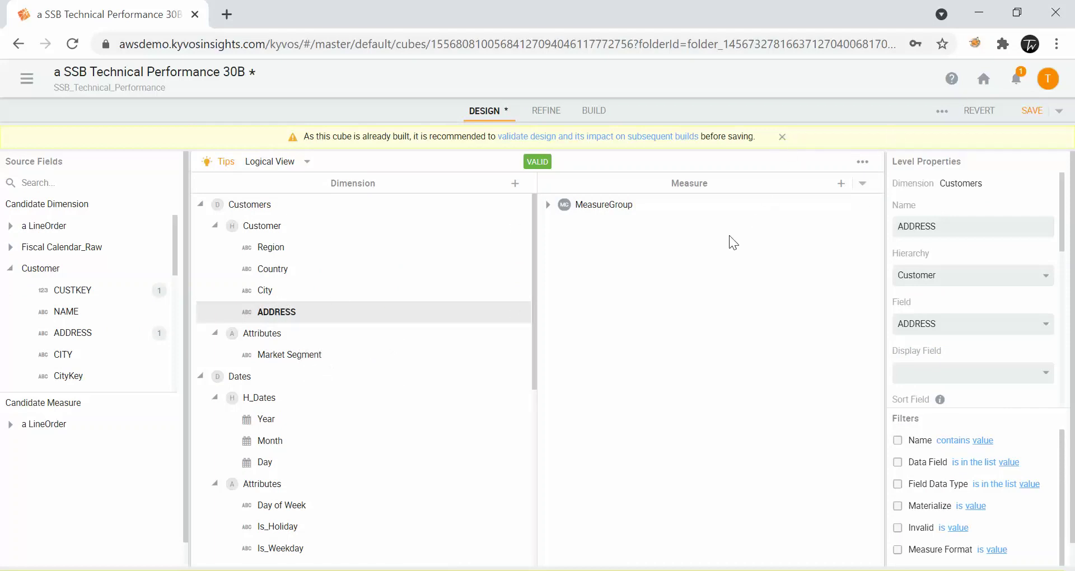
Review the Profit measure's properties and summary functions, and try switching it from Field to Expression without saving an expression.
left_click(548, 206)
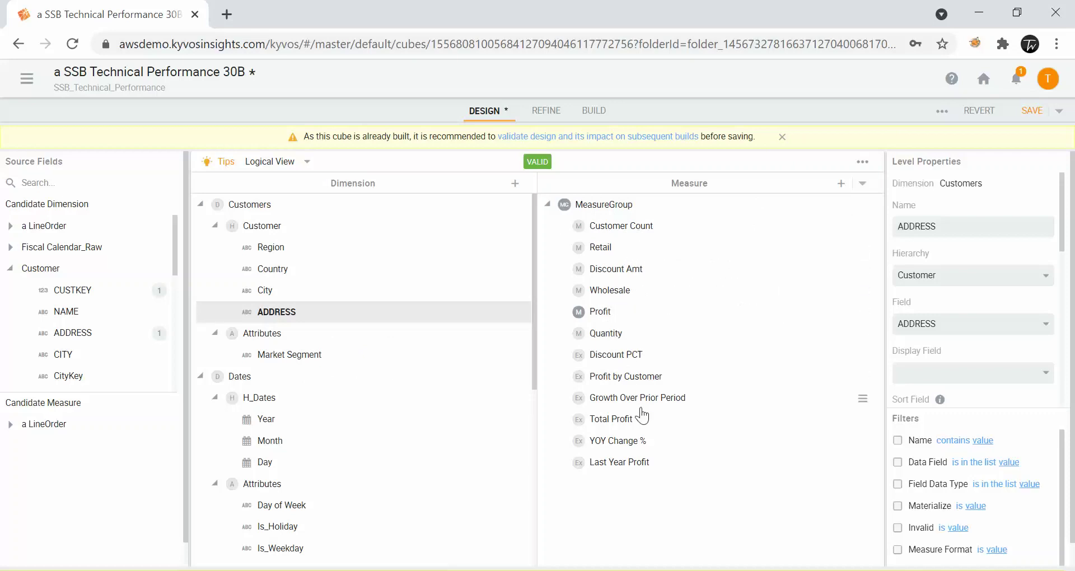
left_click(601, 315)
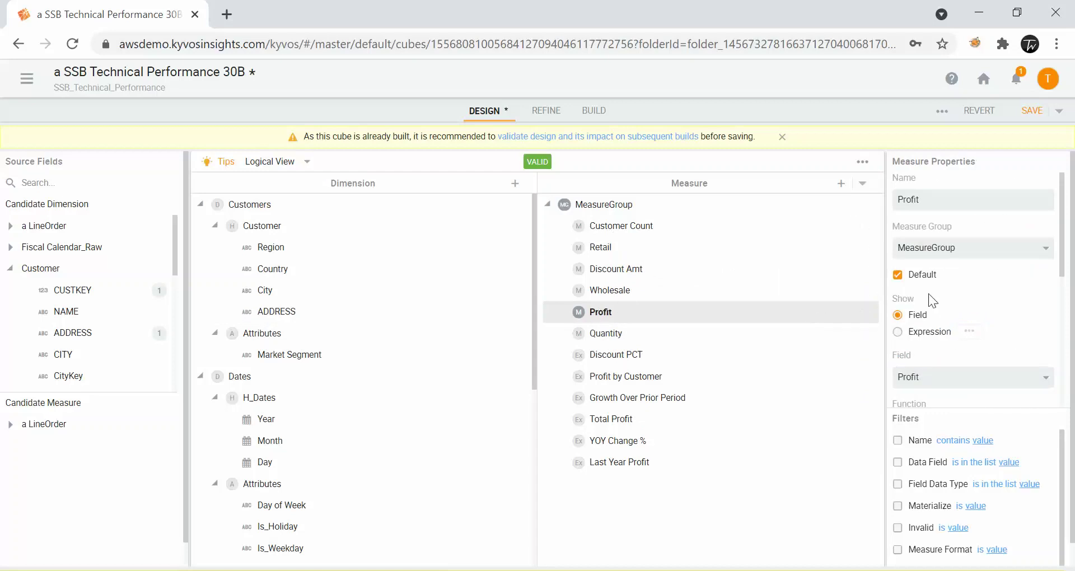
scroll(954, 301, "down", 2)
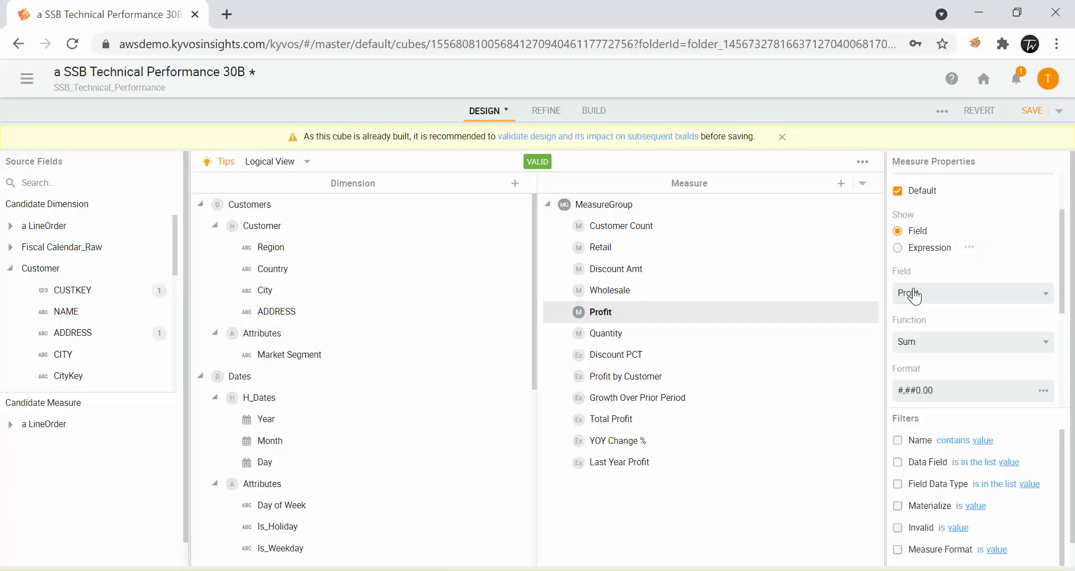
left_click(933, 347)
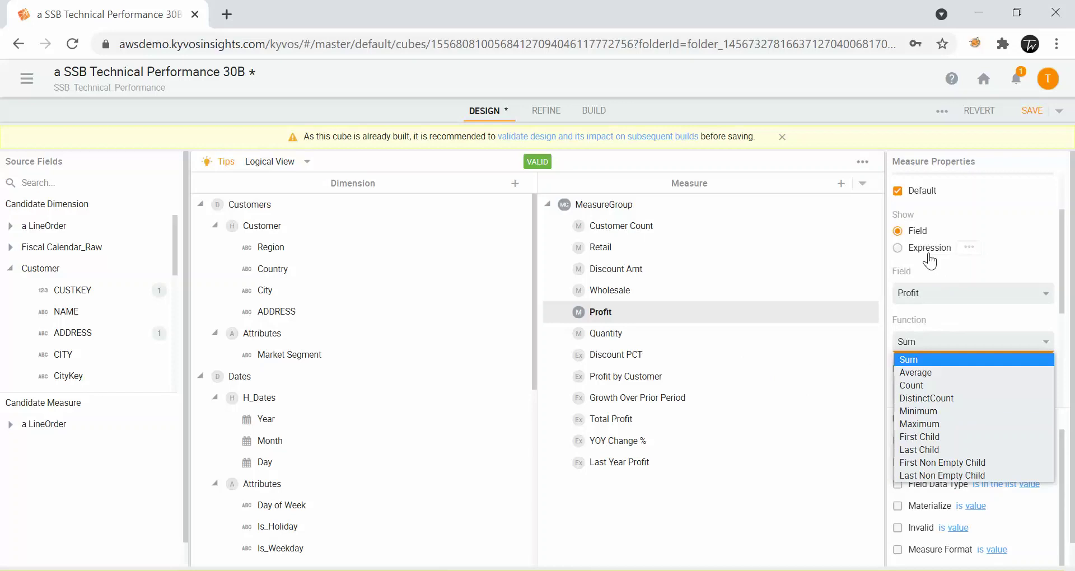
left_click(898, 249)
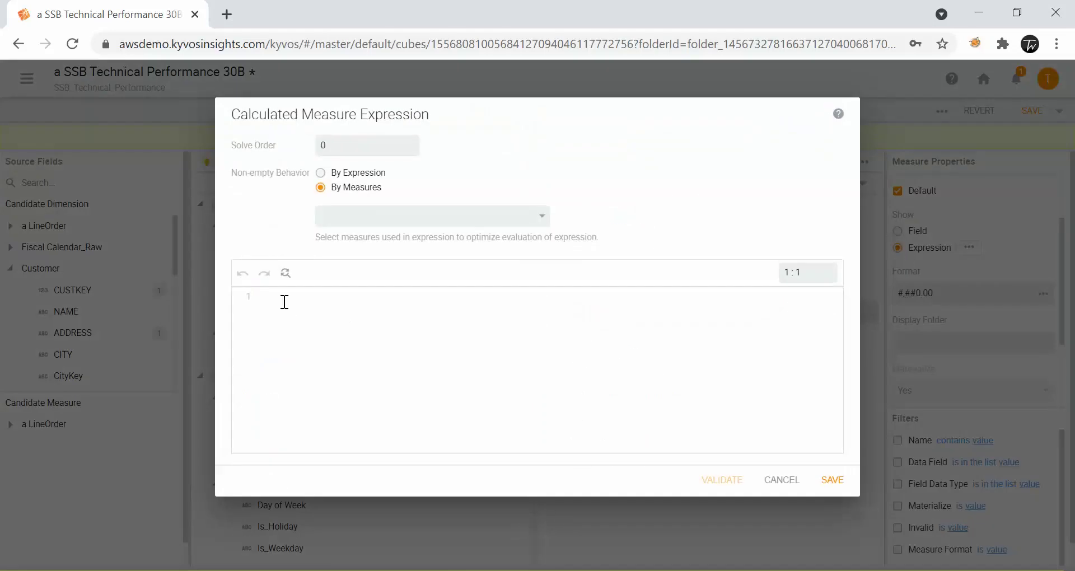
left_click(782, 481)
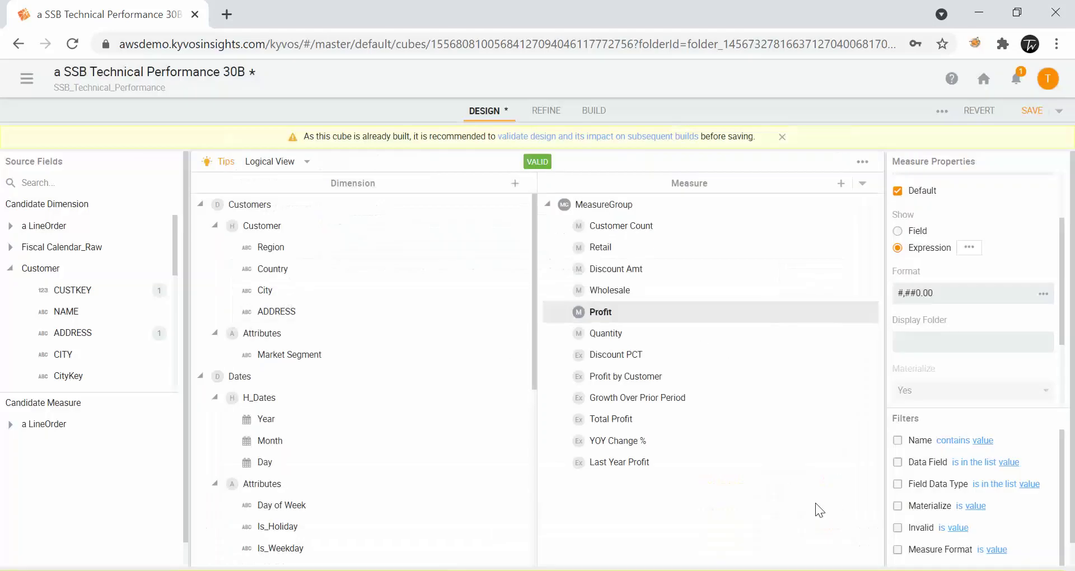
Examine the calculated expression of the YOY Change % measure and leave it unedited.
left_click(605, 442)
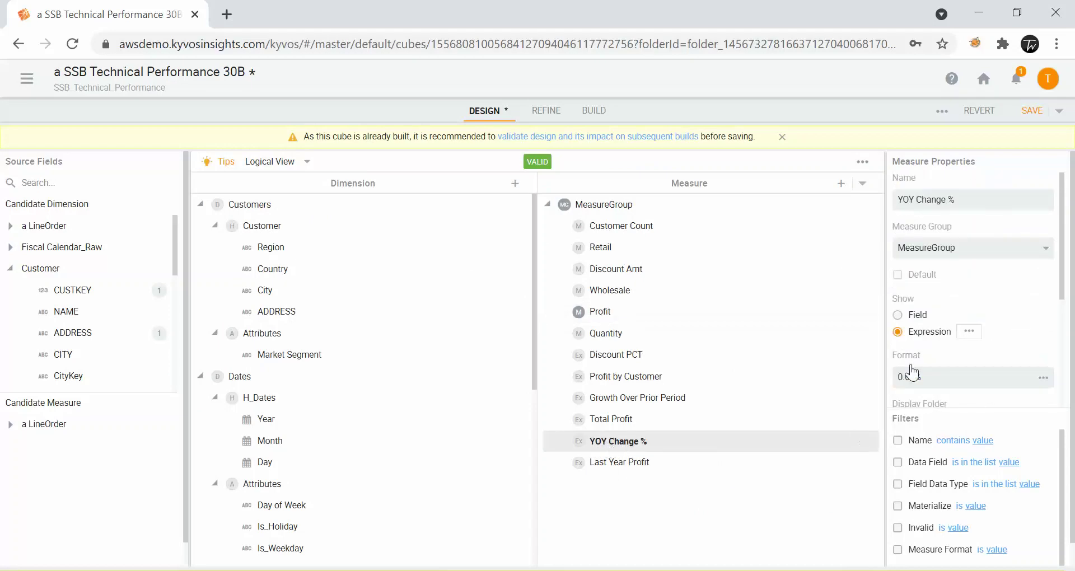
left_click(970, 333)
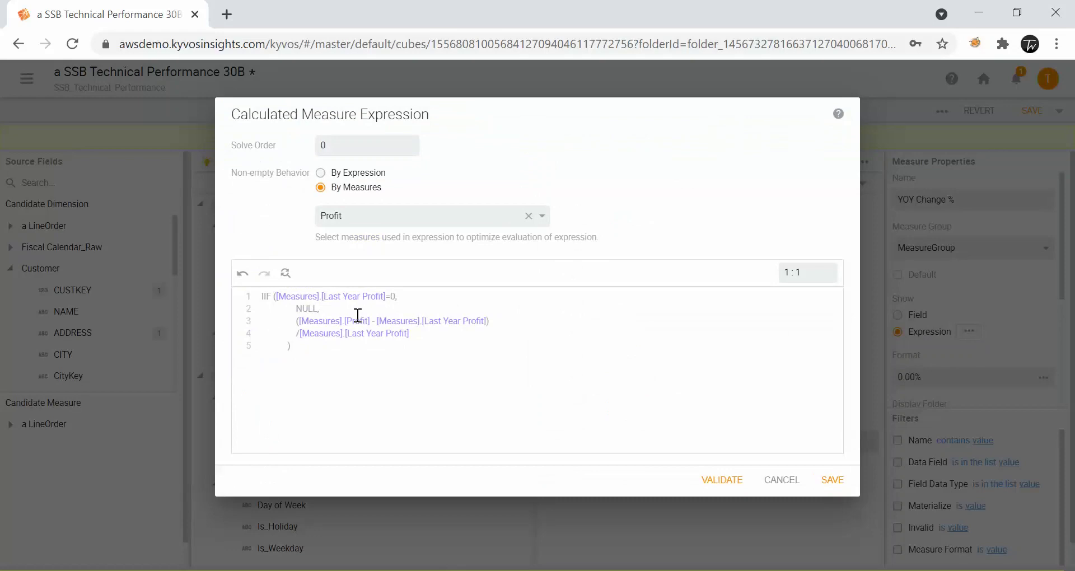
left_click(789, 481)
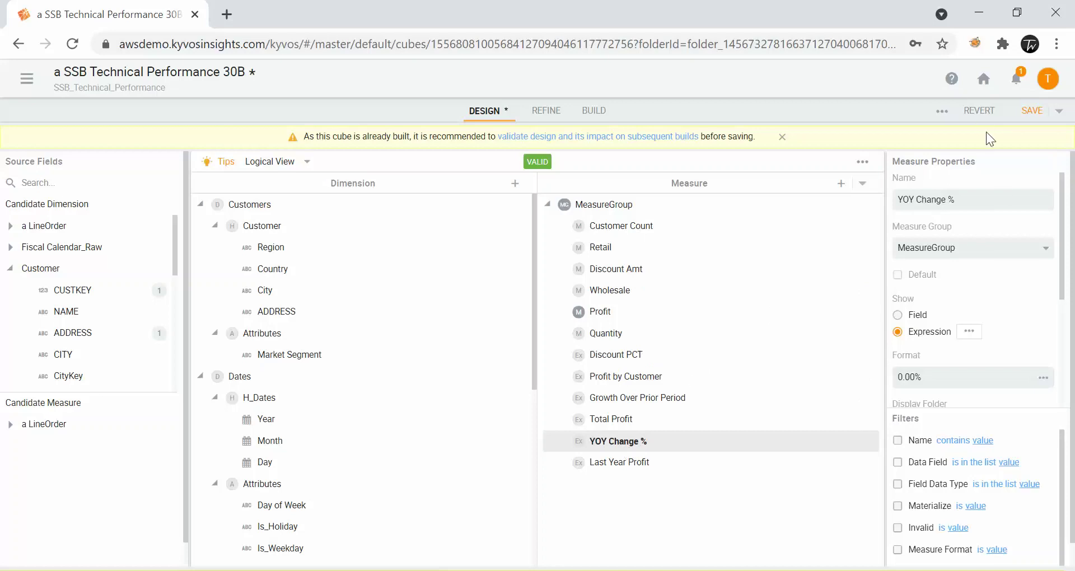
Revert the cube a SSB Technical Performance 30B to its last saved version.
left_click(981, 111)
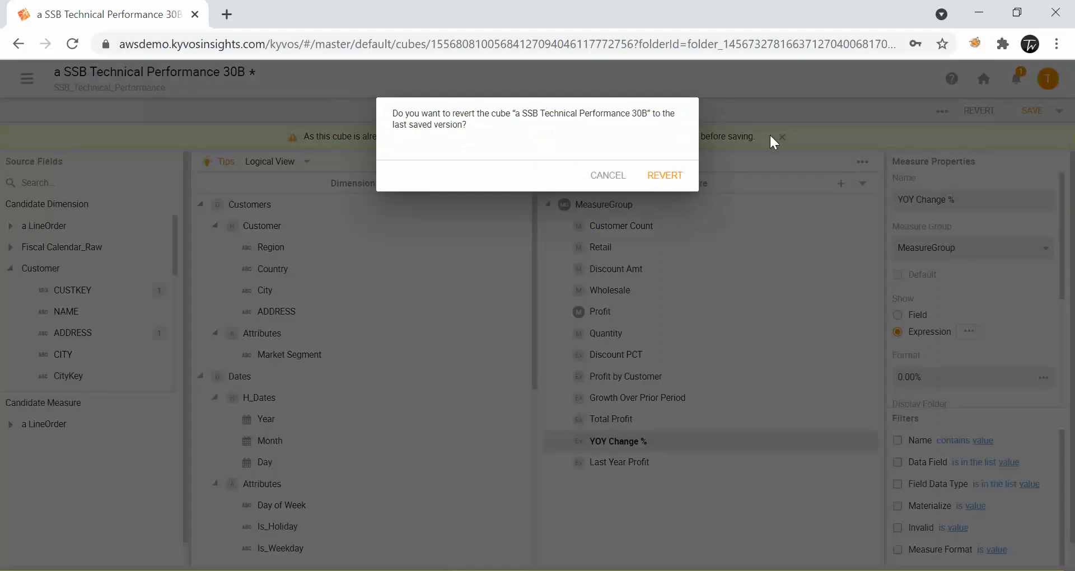
left_click(662, 174)
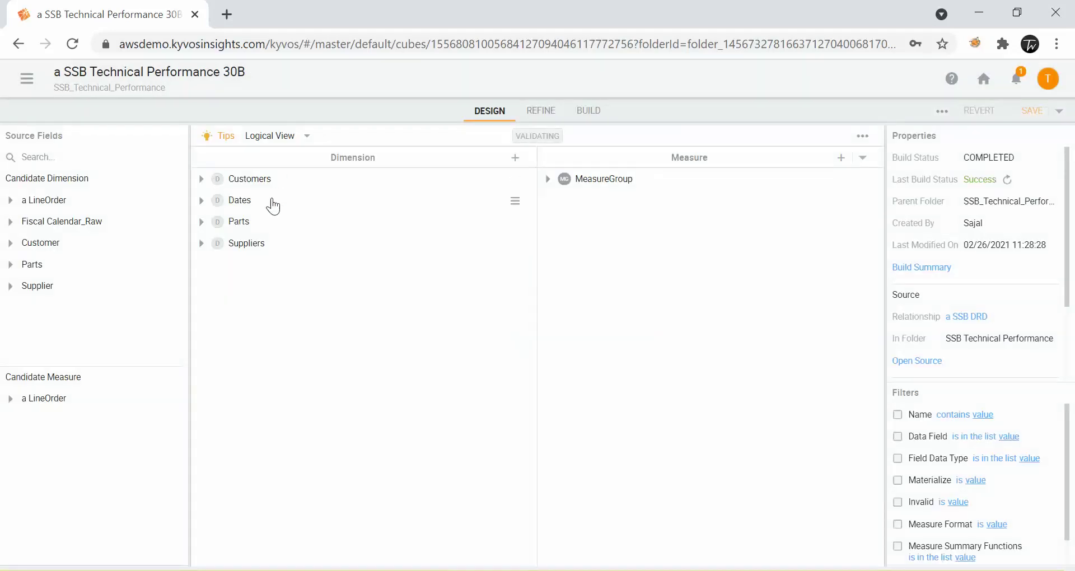
Start a new build job for the cube and set its job type to Full Build.
left_click(595, 114)
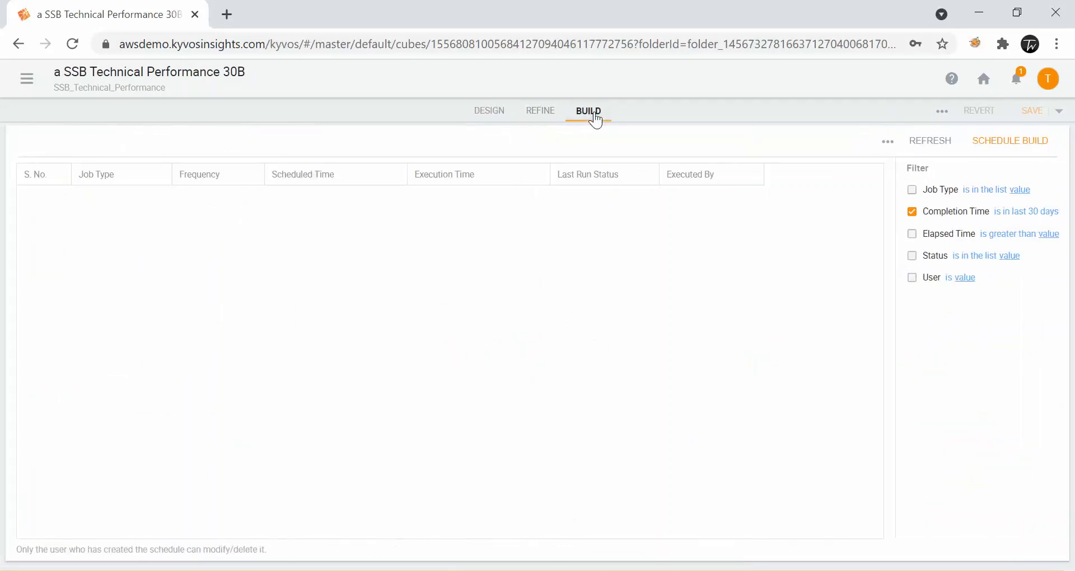
left_click(1007, 147)
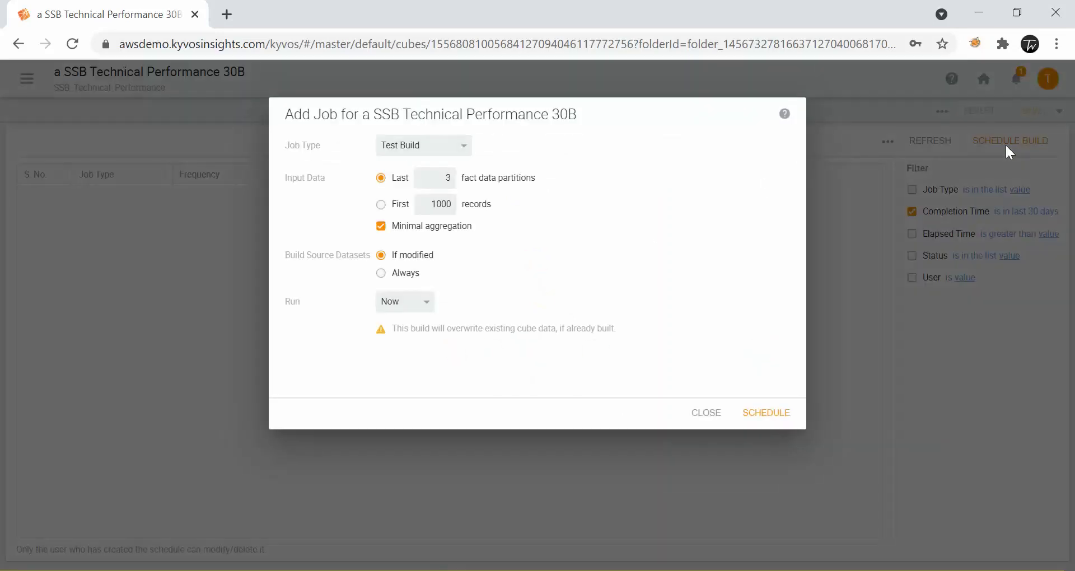
left_click(427, 147)
left_click(415, 160)
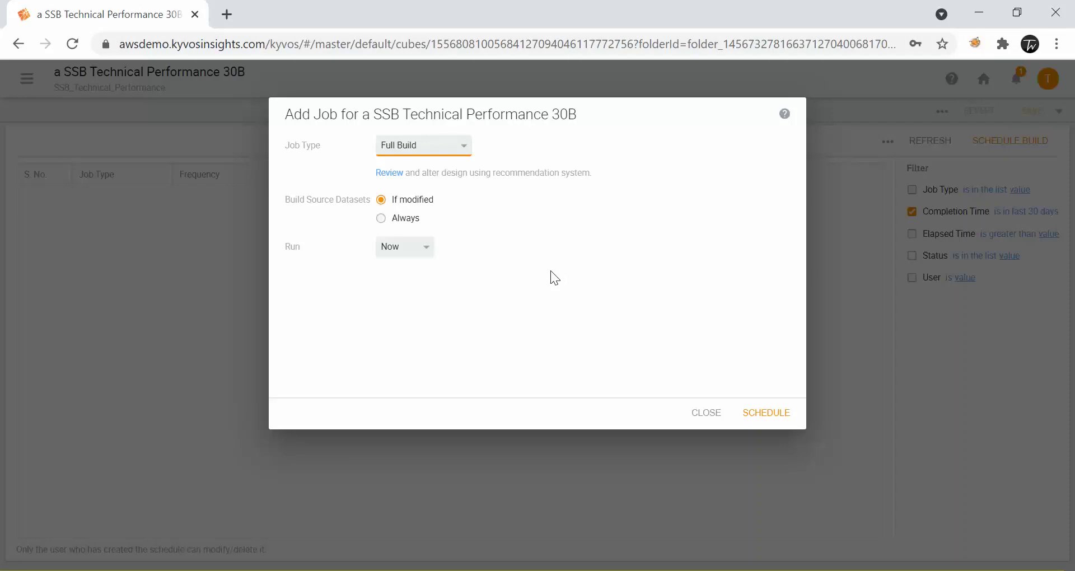
Change the job type to Incremental Build and set the job to run as Recurring.
left_click(420, 157)
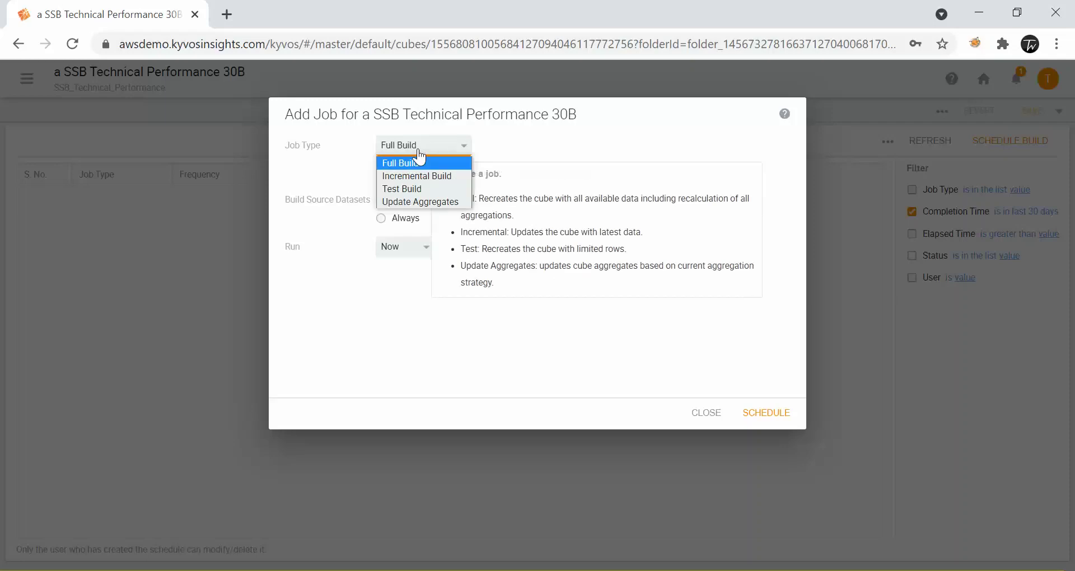
left_click(422, 176)
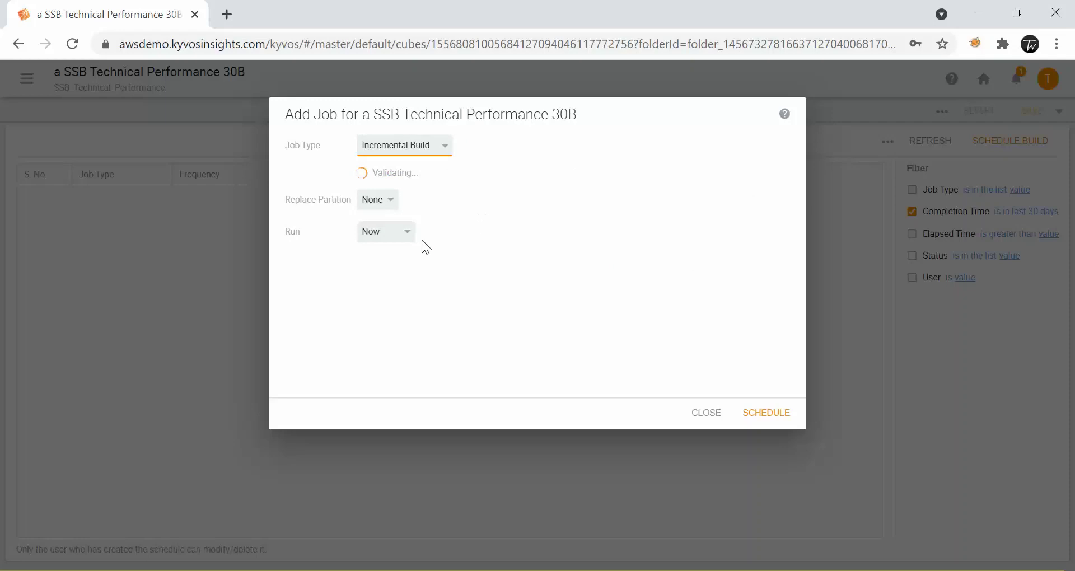
left_click(397, 232)
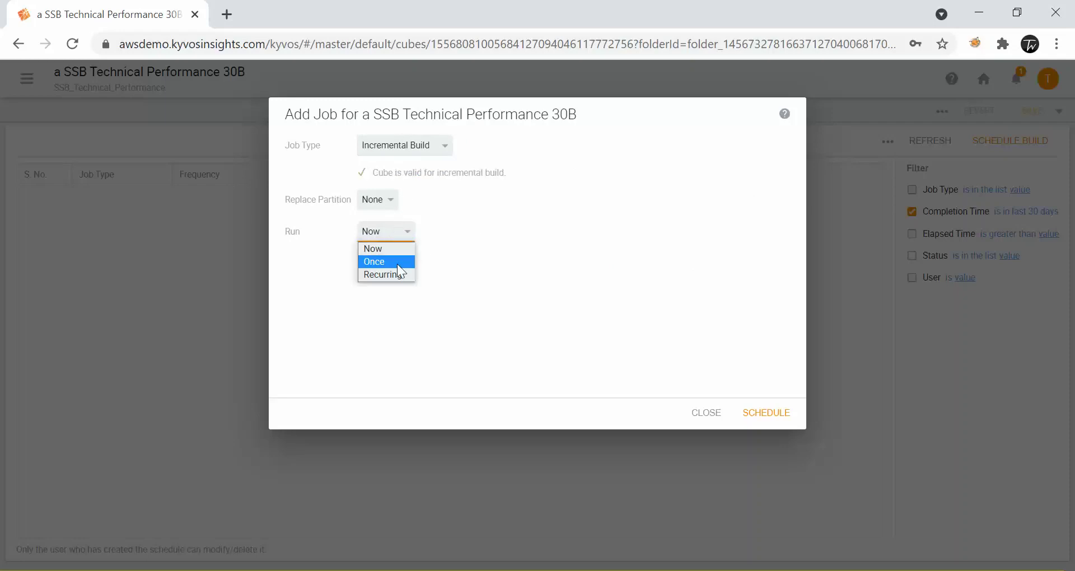
left_click(392, 272)
scroll(509, 306, "down", 1)
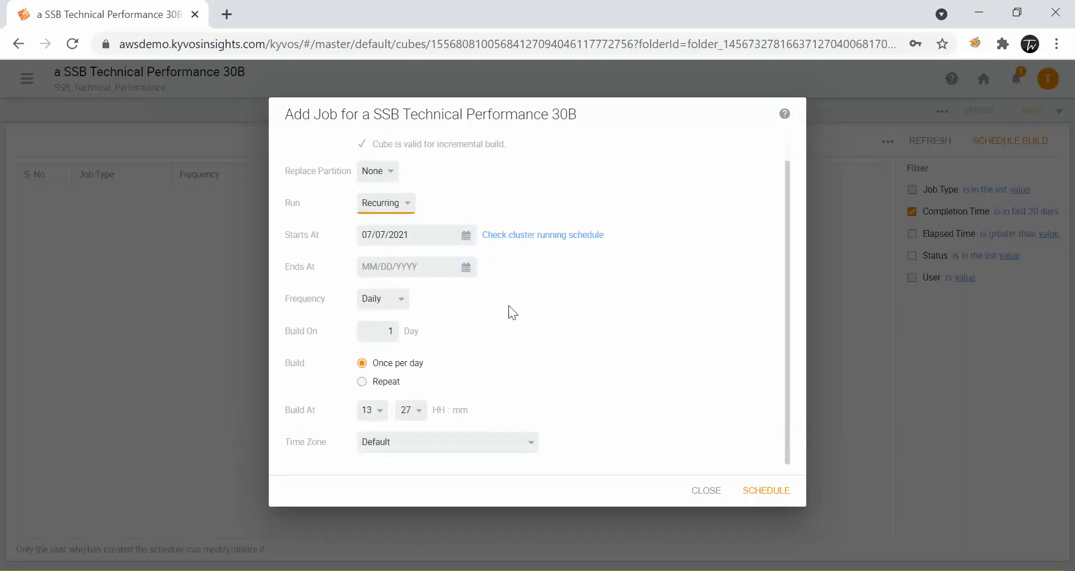
Set the recurring build to a Daily frequency with the Repeat option, and close the job without scheduling it.
left_click(401, 304)
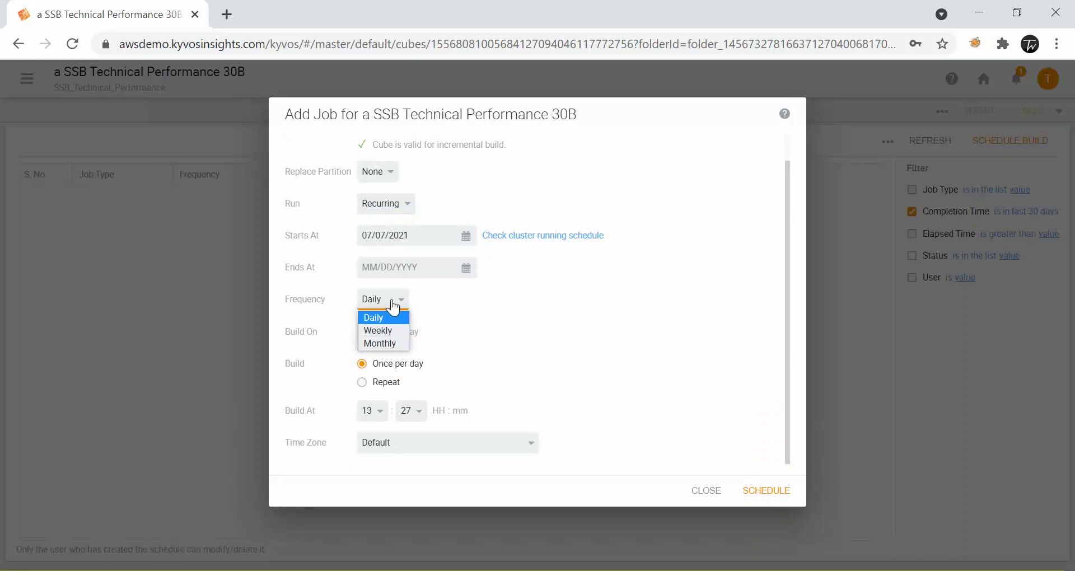
left_click(393, 317)
left_click(387, 385)
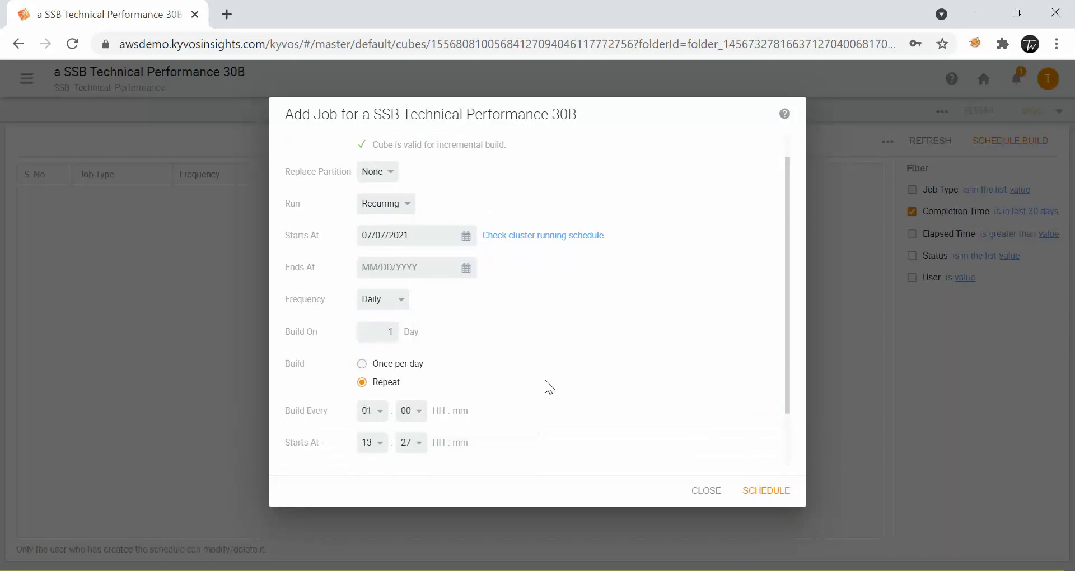
scroll(546, 380, "down", 2)
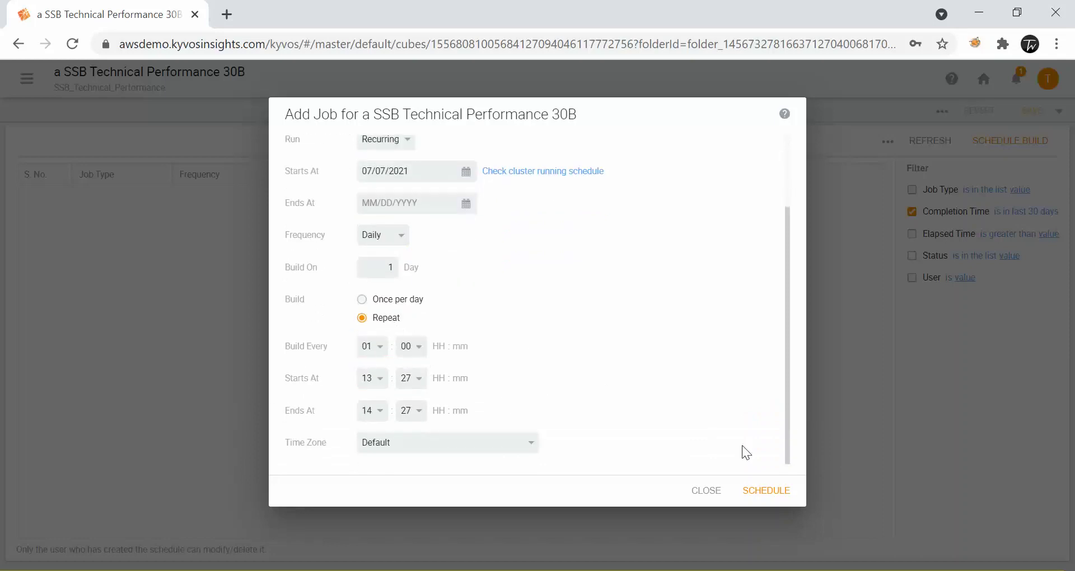
scroll(629, 306, "up", 3)
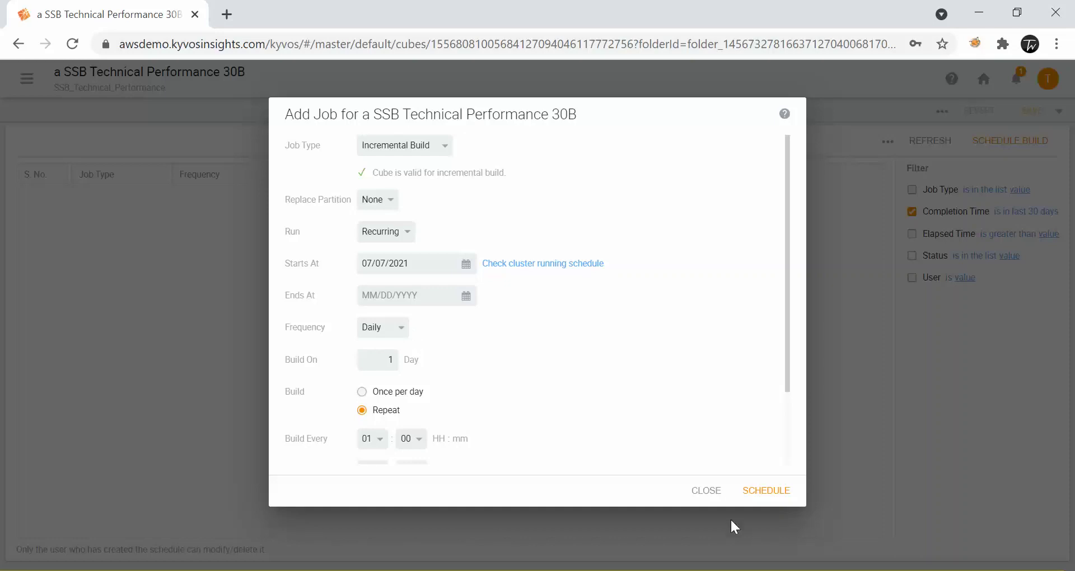
left_click(711, 491)
Get the design recommendations for the cube and accept the Input stage to reach the Physical View recommendations.
left_click(488, 112)
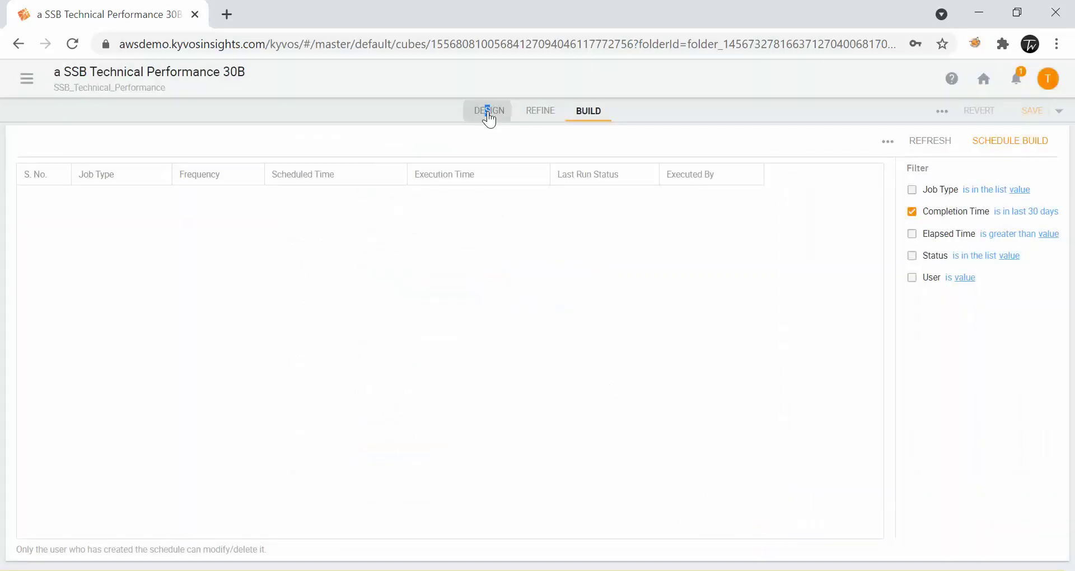
left_click(863, 138)
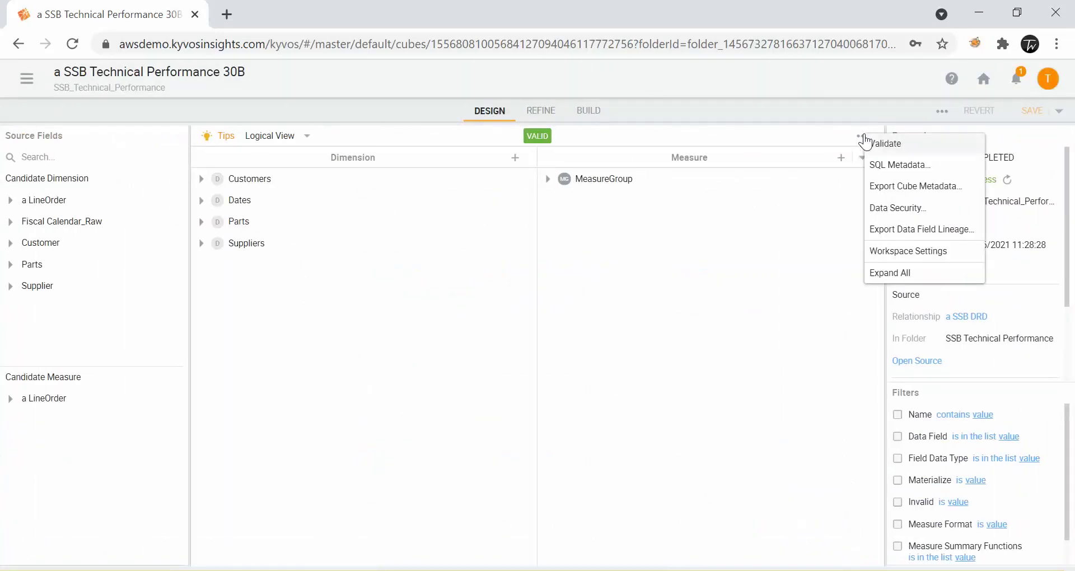
left_click(822, 232)
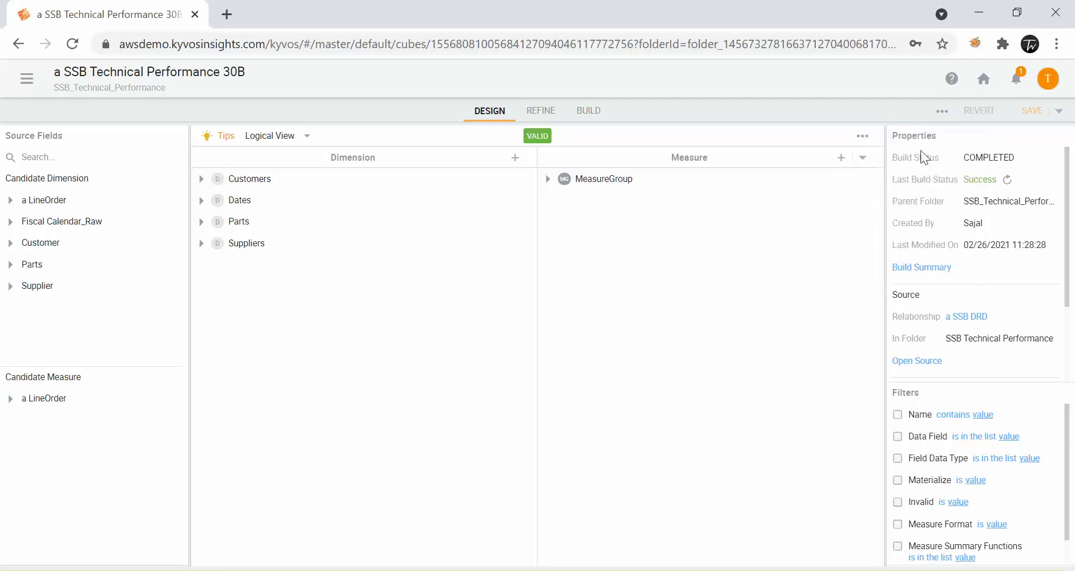
left_click(943, 112)
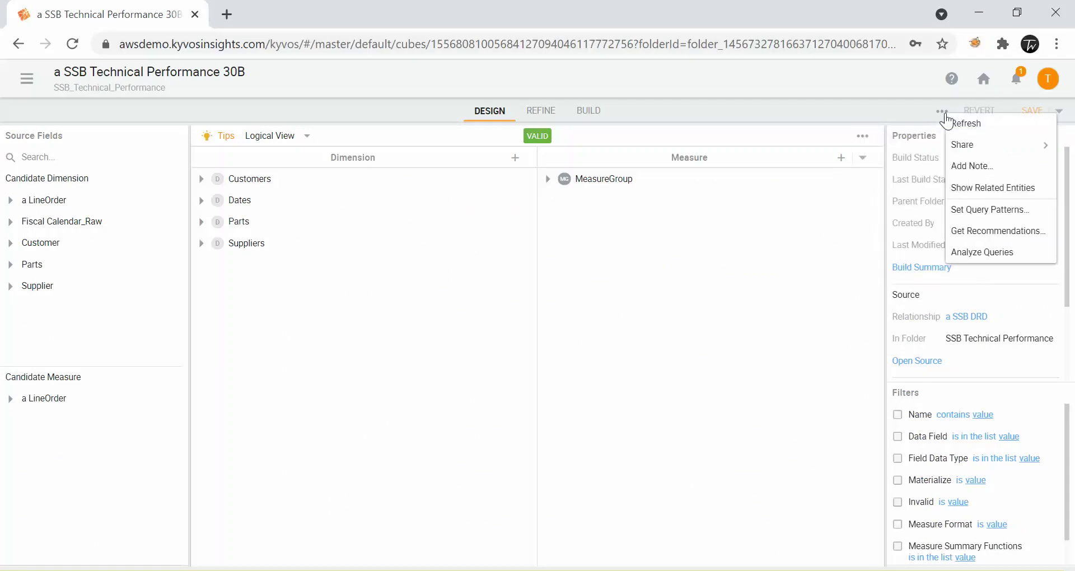
left_click(990, 231)
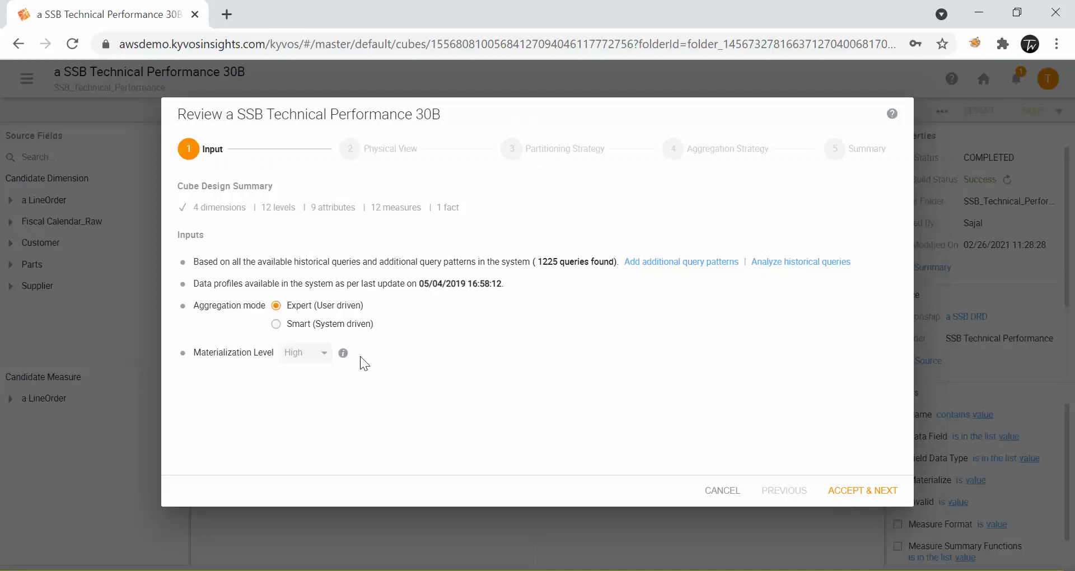
left_click(851, 495)
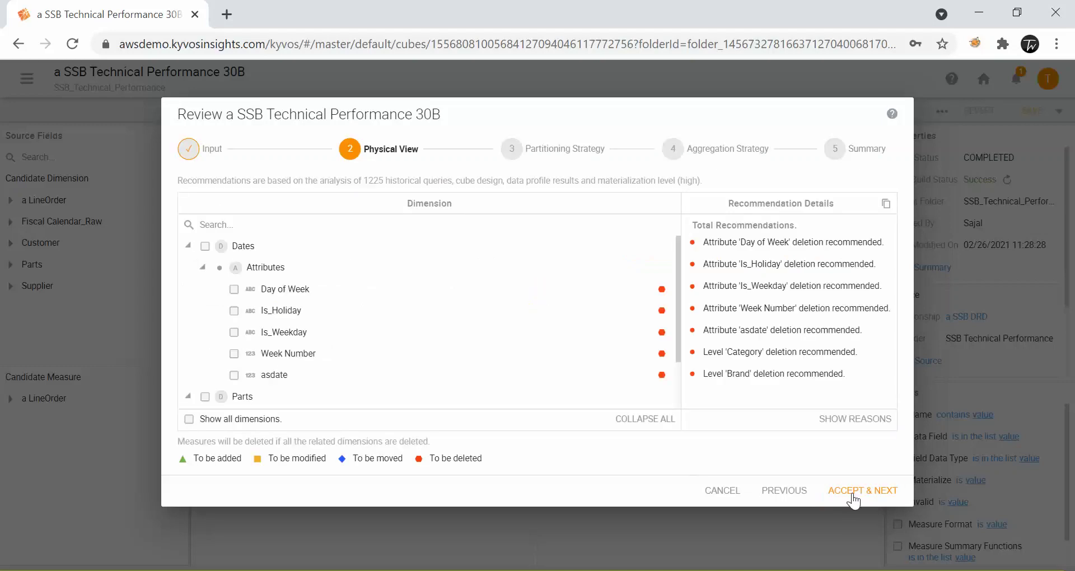
Accept the Physical View, Partitioning Strategy and Aggregation Strategy stages of the recommendations to reach the Summary.
left_click(853, 496)
left_click(854, 495)
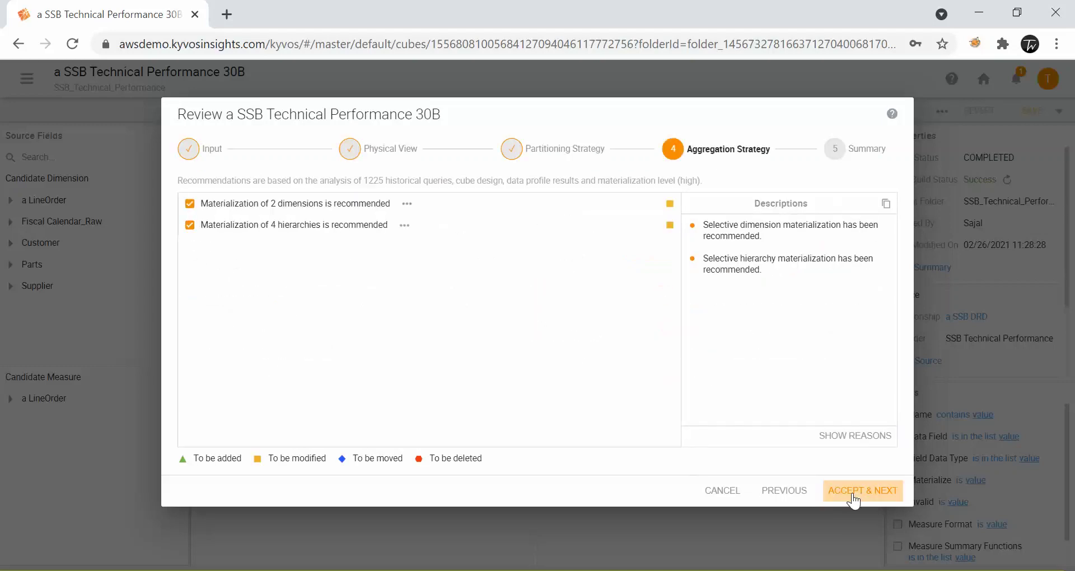
left_click(852, 496)
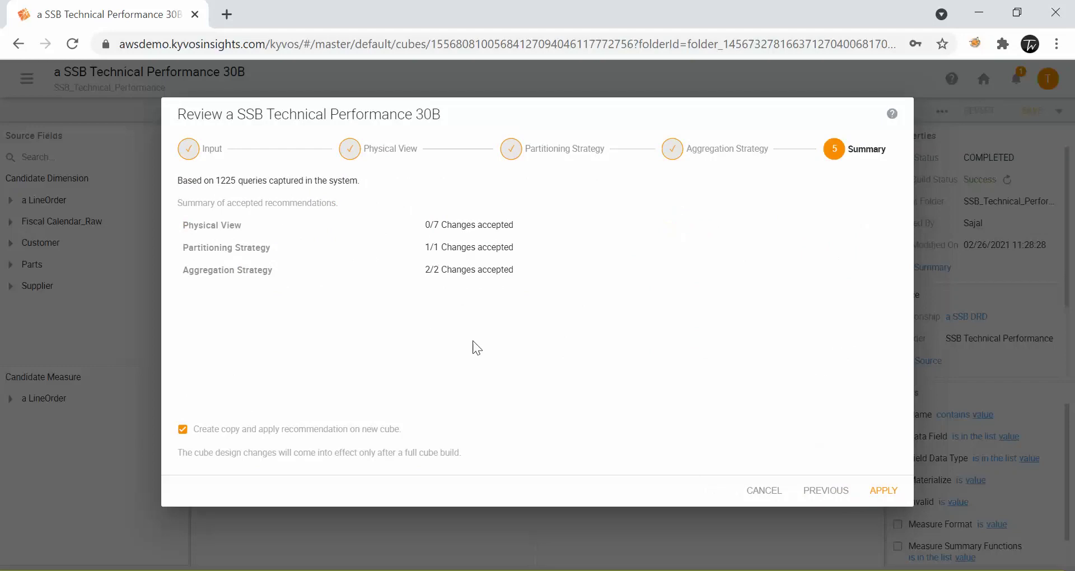
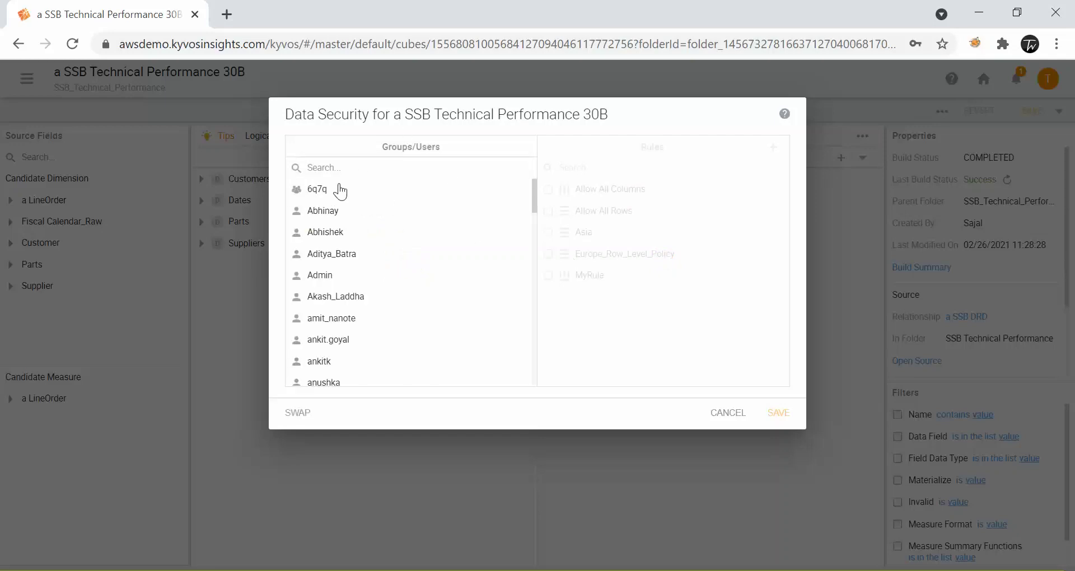
Start a data security rule for the 6q7q group with a row-level condition limiting Region to America and Asia, plus another blank condition.
left_click(324, 196)
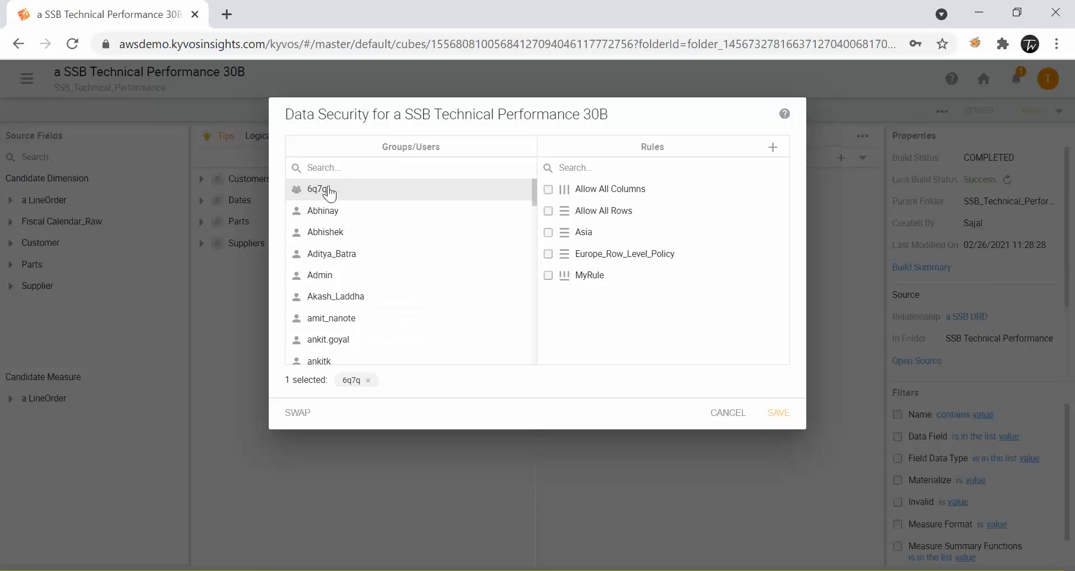
left_click(773, 147)
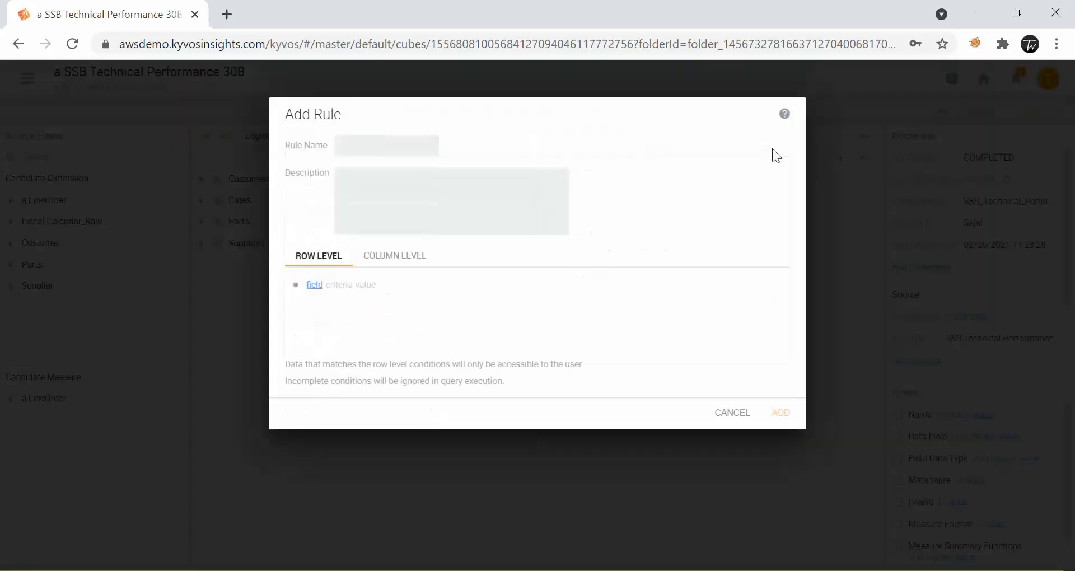
left_click(315, 286)
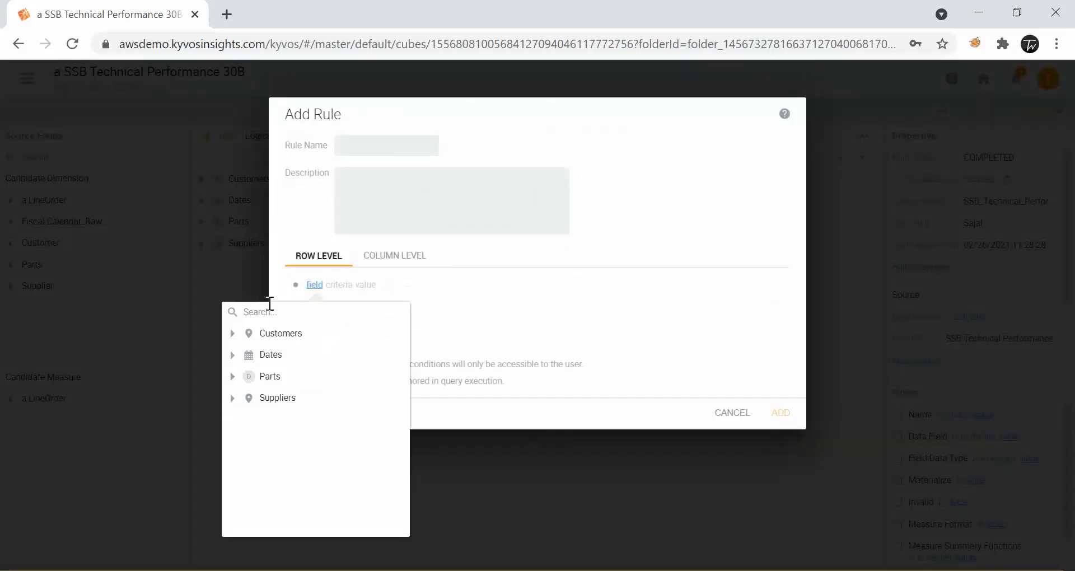
left_click(232, 333)
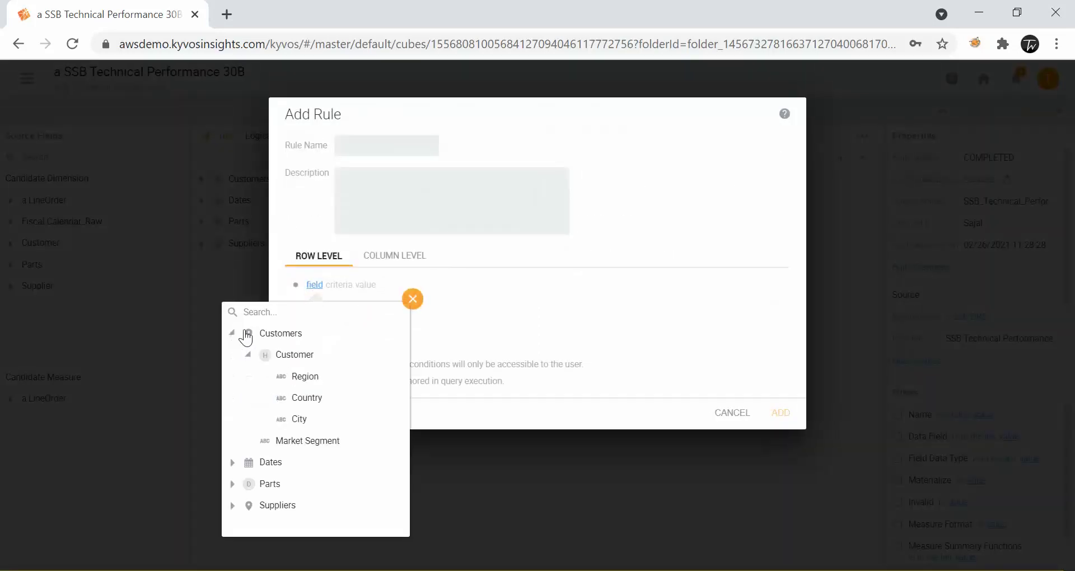
left_click(302, 379)
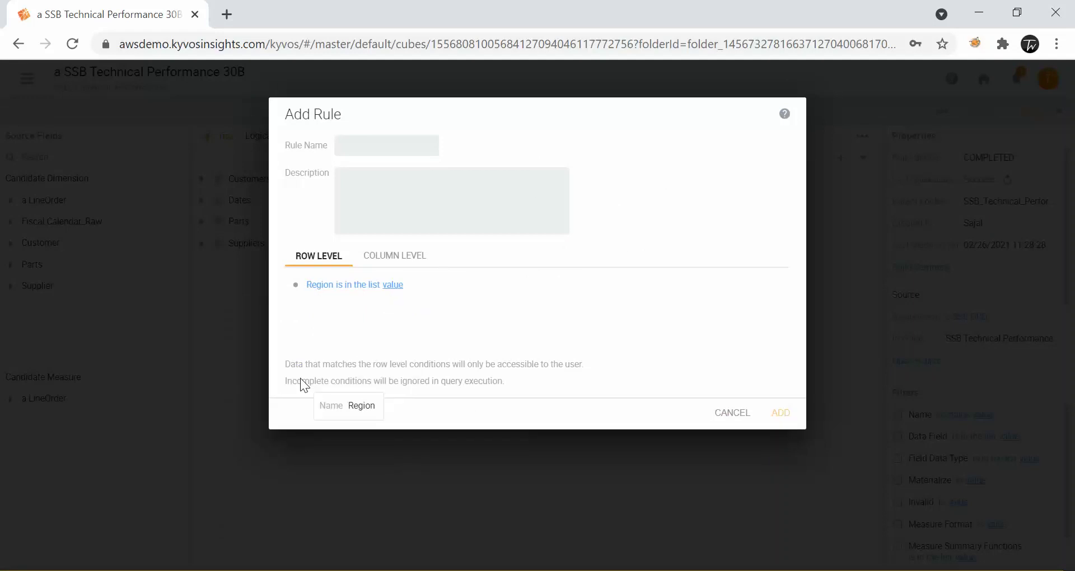
left_click(393, 287)
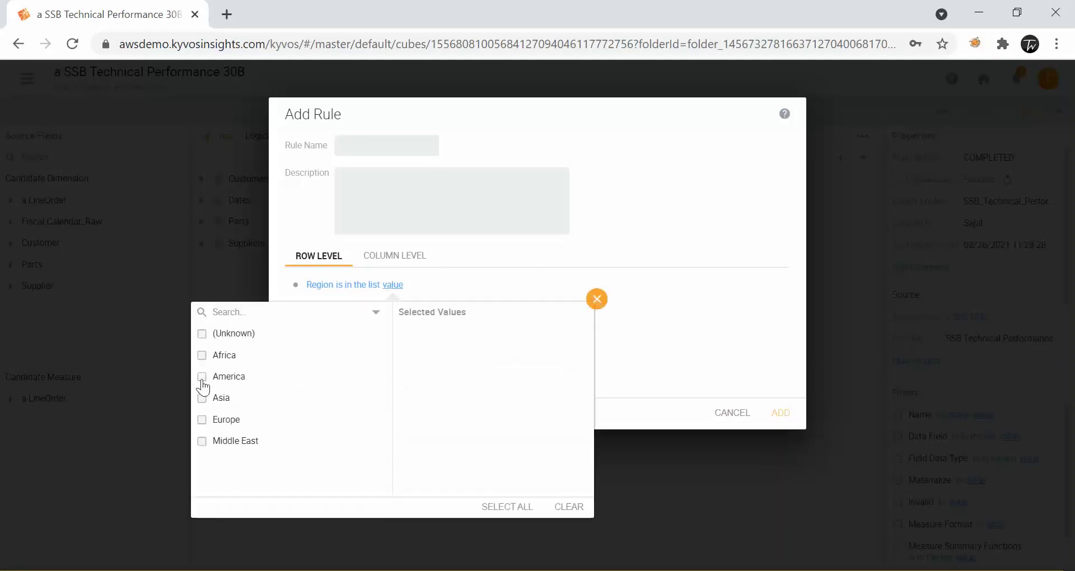
left_click(200, 379)
left_click(201, 399)
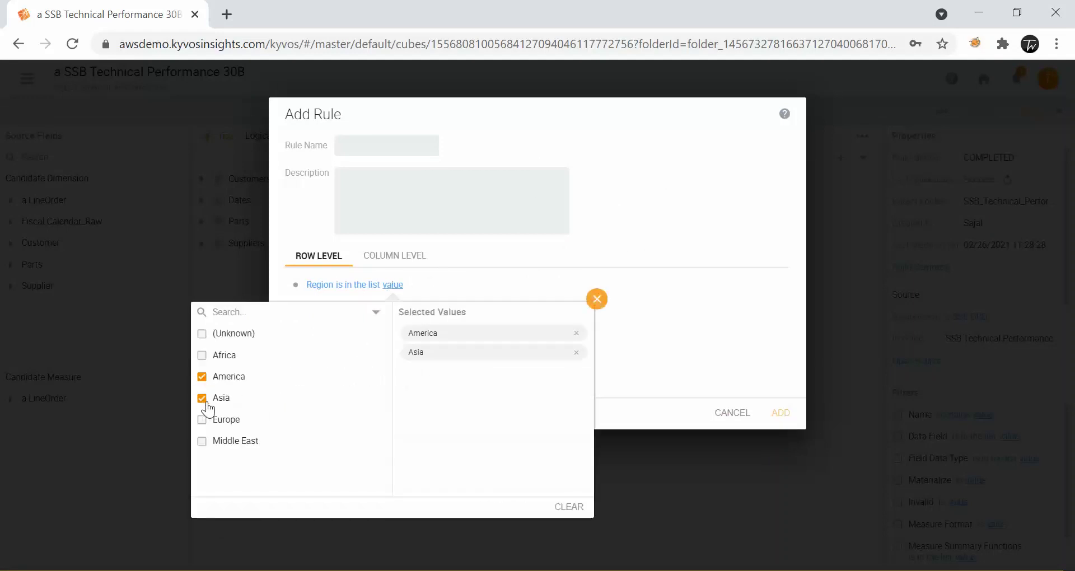
left_click(649, 339)
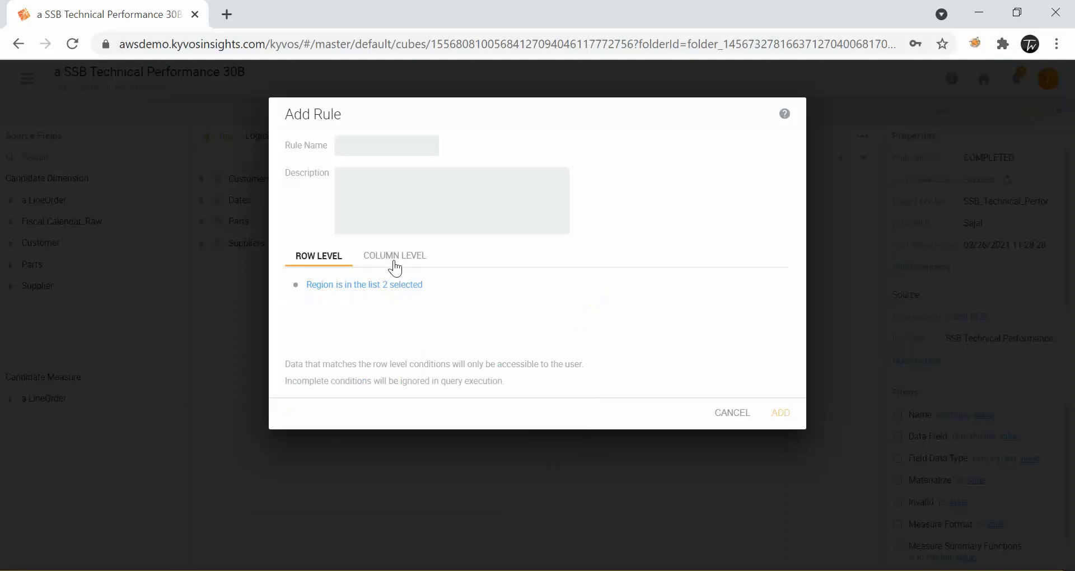
left_click(450, 285)
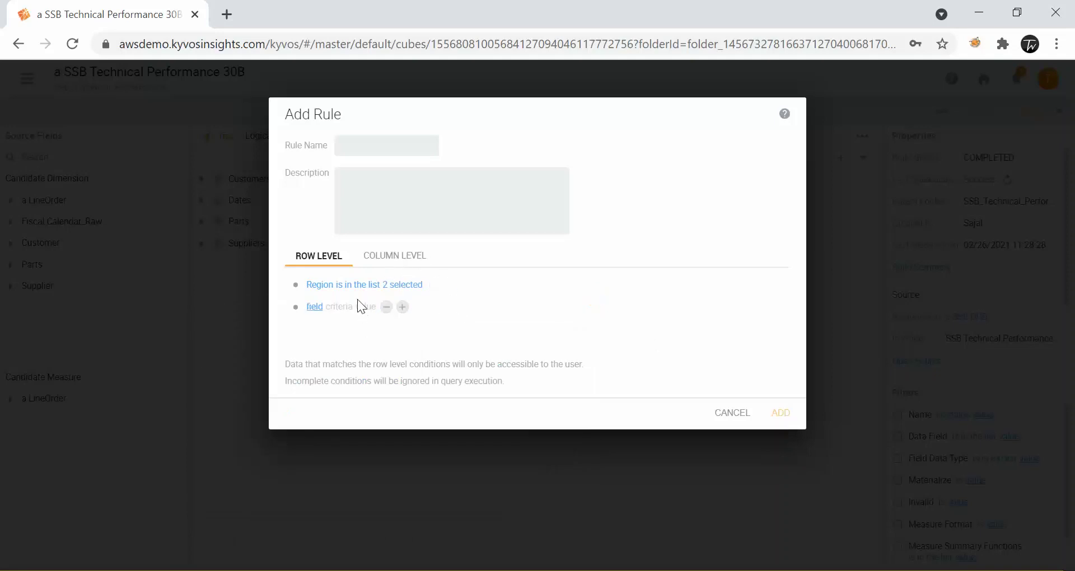
Browse the fields for the rule's column-level restriction and choose Manufacturer from the Parts dimension.
left_click(391, 259)
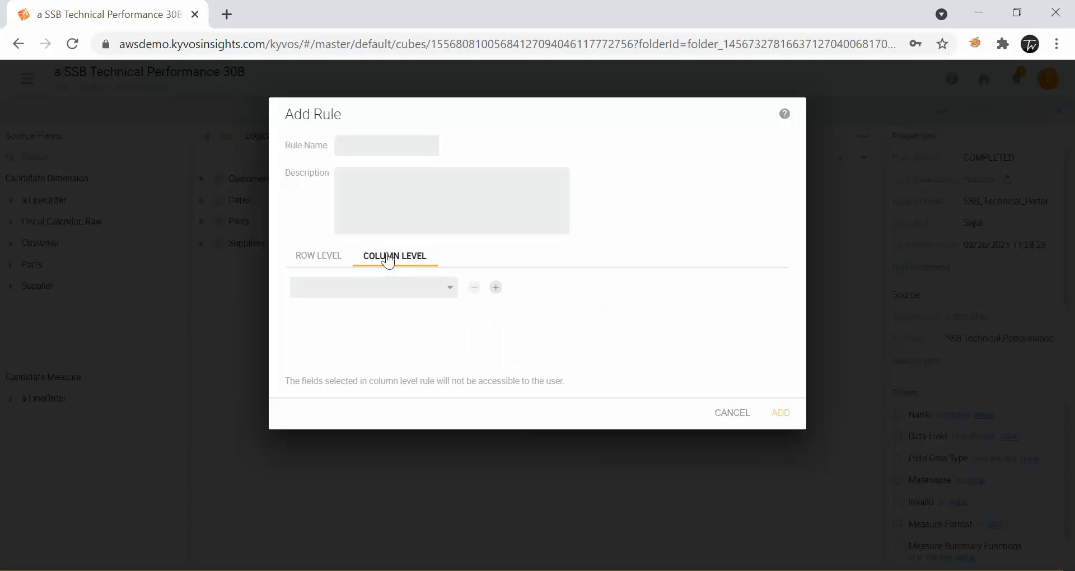
left_click(409, 289)
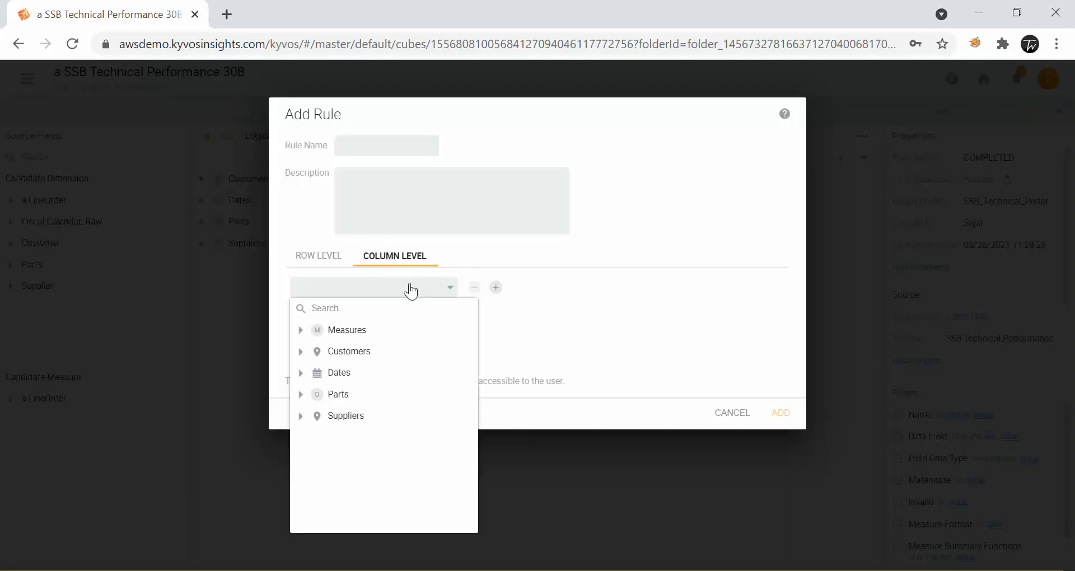
left_click(301, 352)
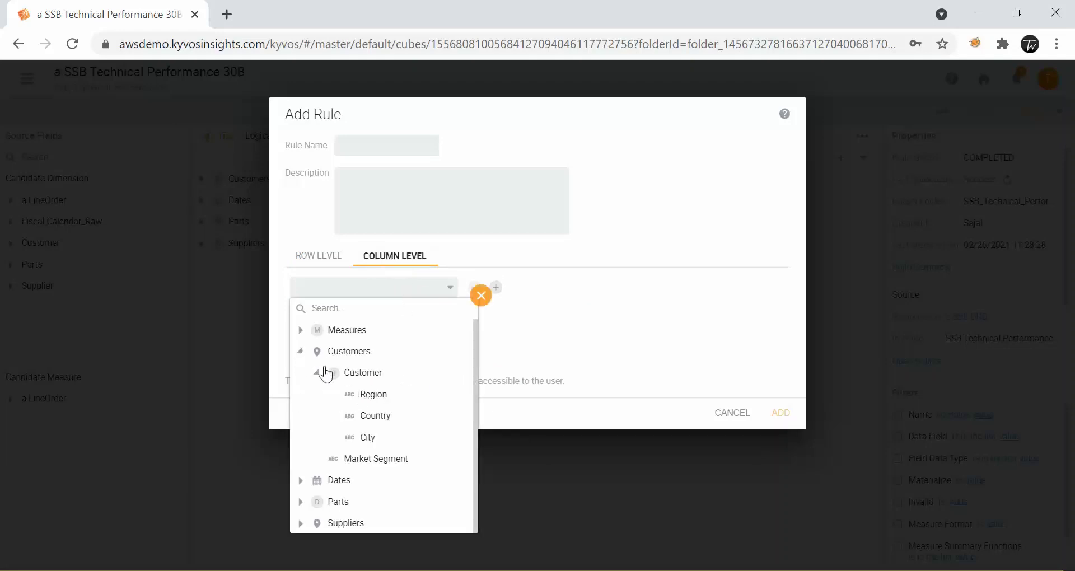
left_click(301, 352)
left_click(302, 374)
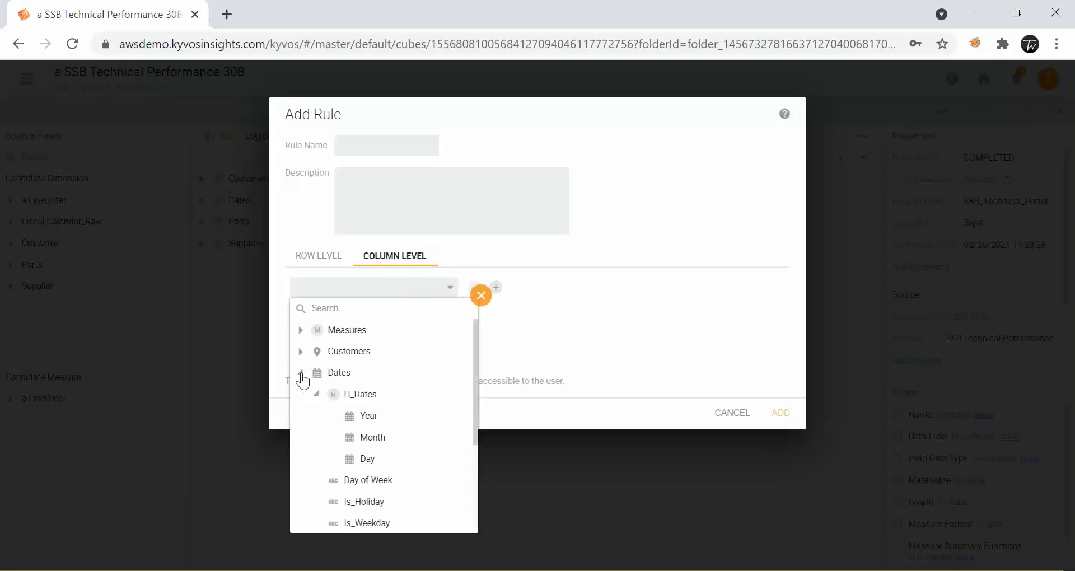
left_click(301, 373)
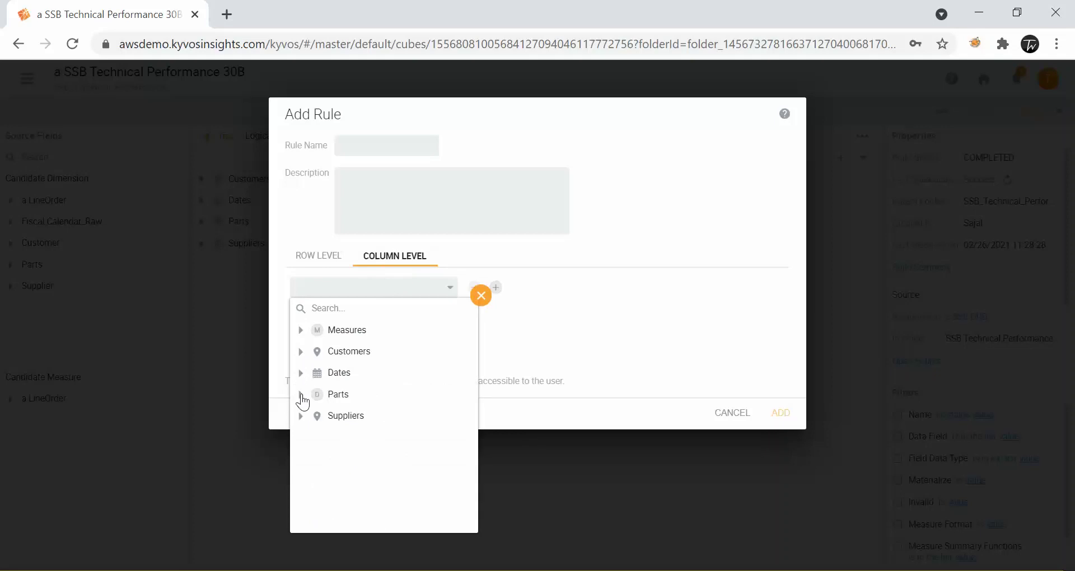
left_click(302, 395)
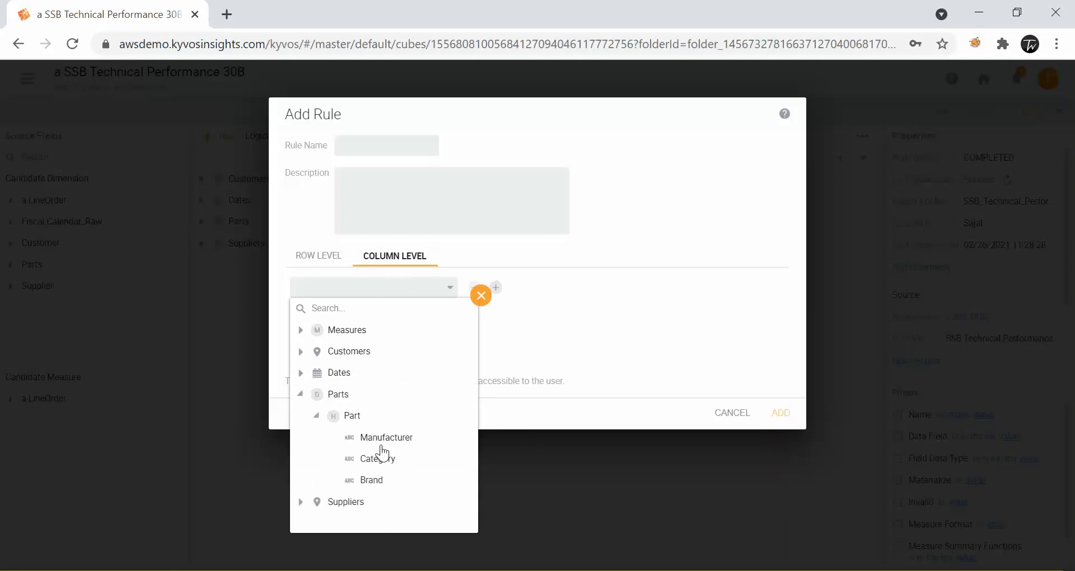
left_click(376, 439)
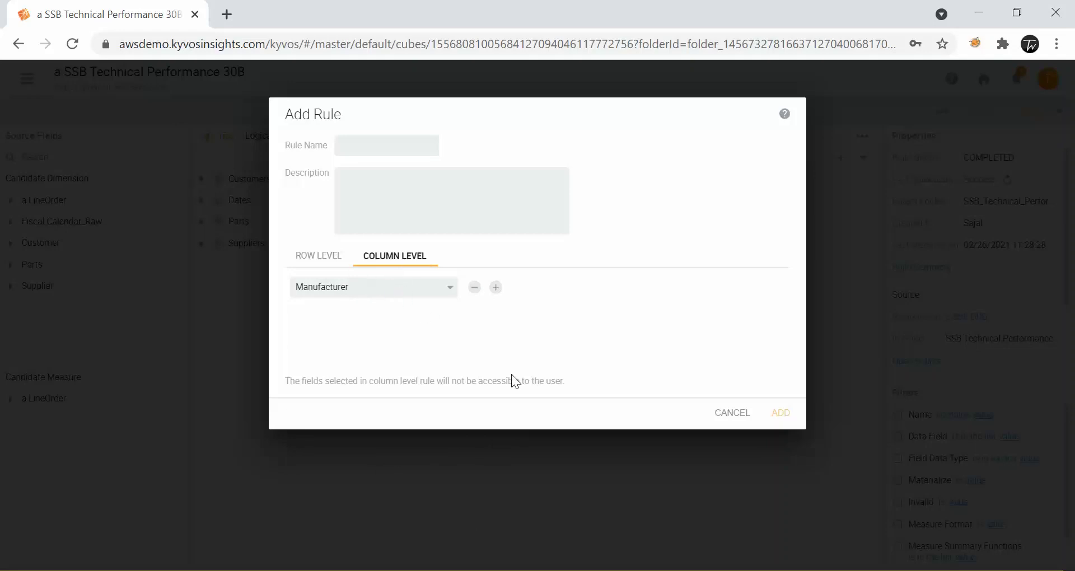
Go back to the rule's row-level conditions, discard the rule and close the data security settings without saving.
left_click(316, 261)
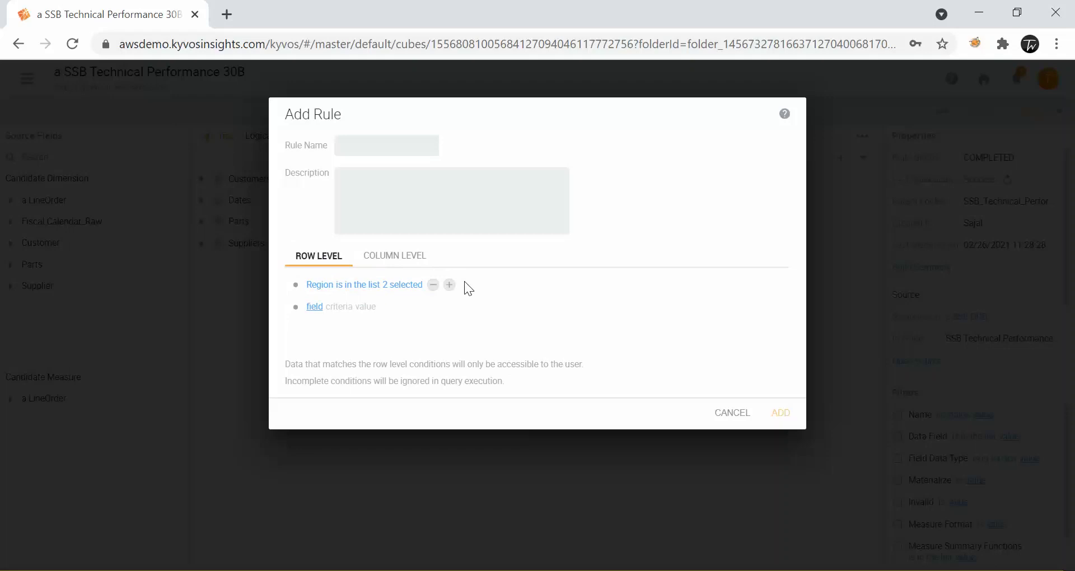
left_click(732, 414)
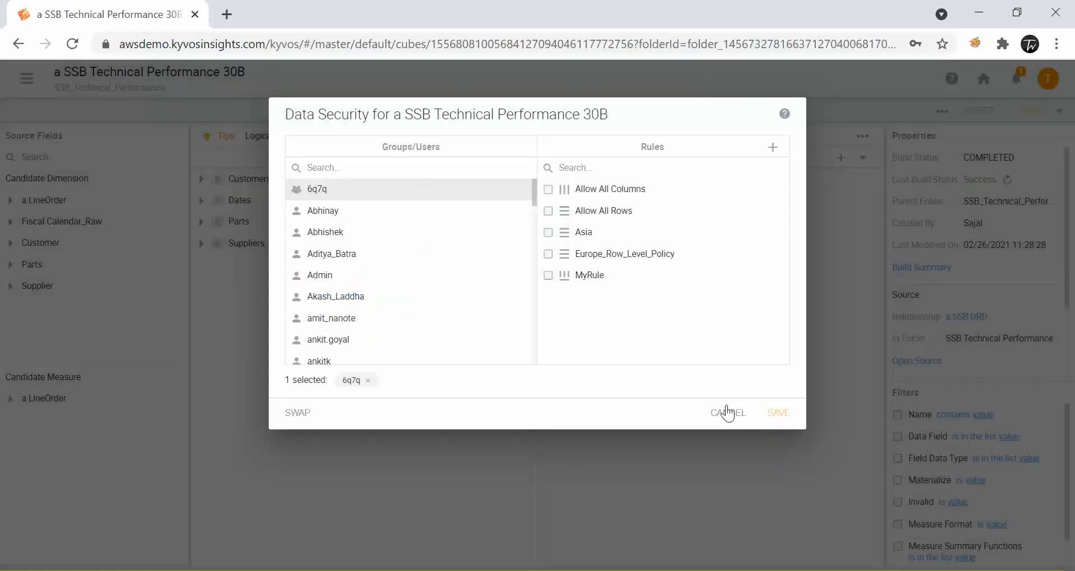
left_click(727, 411)
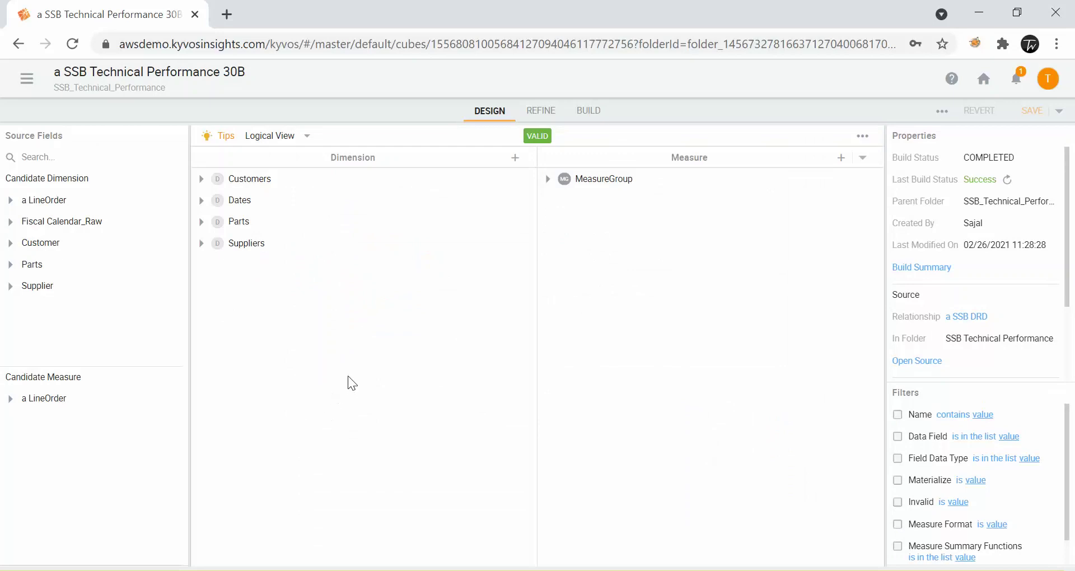
Open the Grant Access sharing options for the a SSB Technical Performance 30B cube, and close them without sharing.
left_click(26, 79)
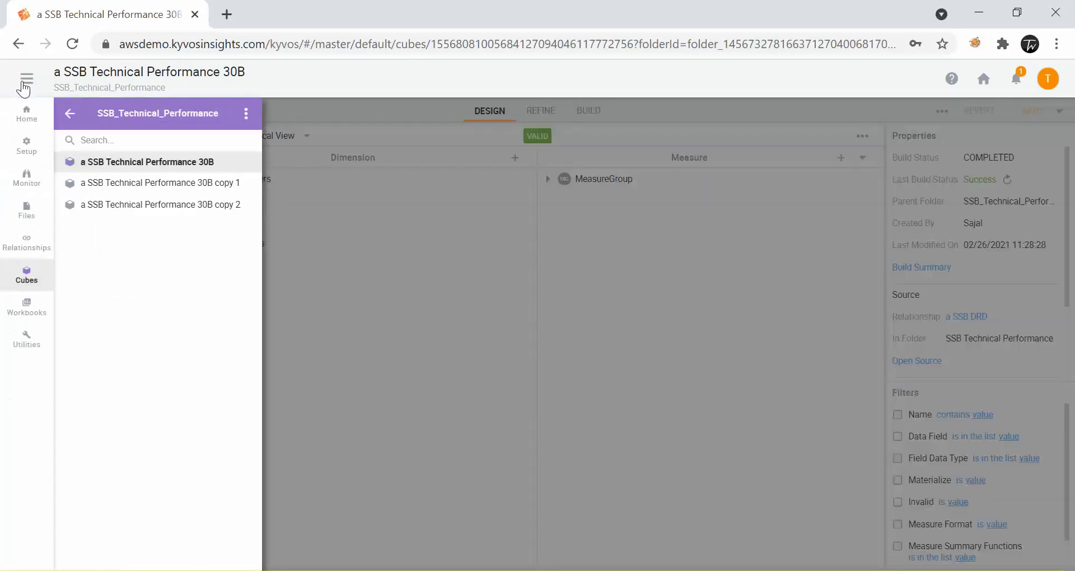
right_click(98, 167)
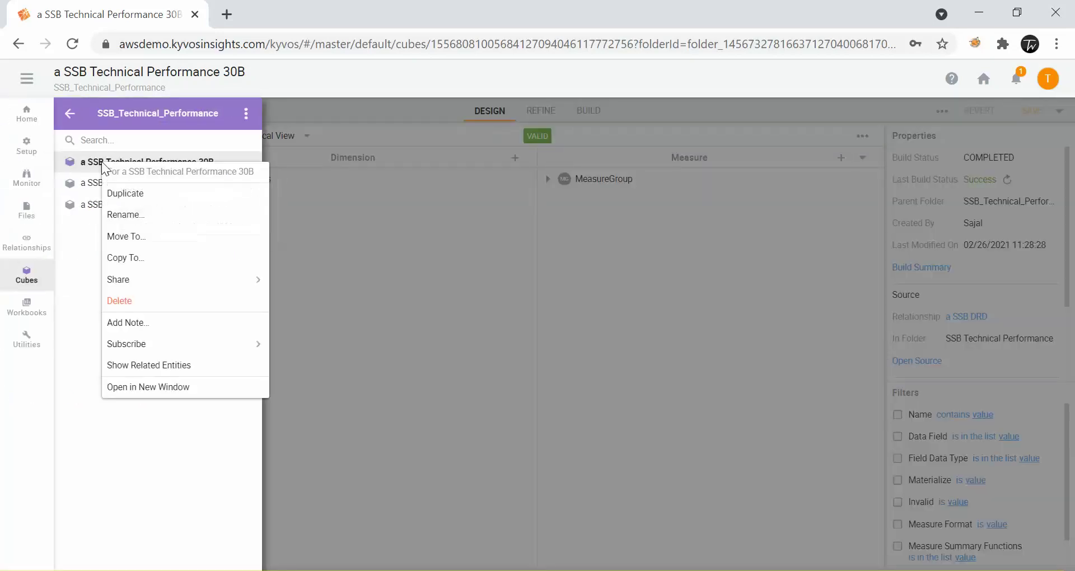
mouse_move(173, 283)
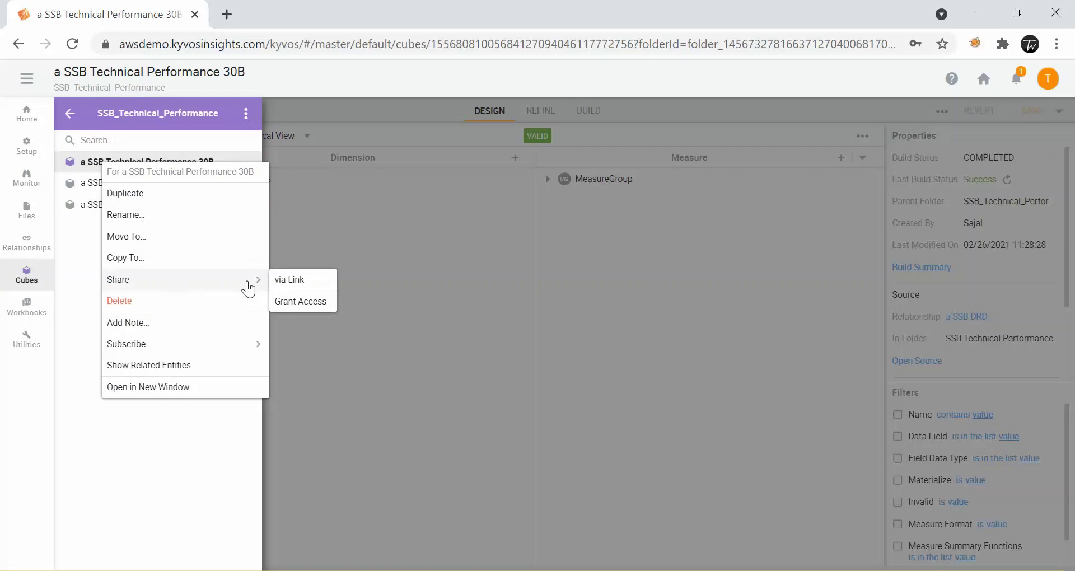
left_click(299, 303)
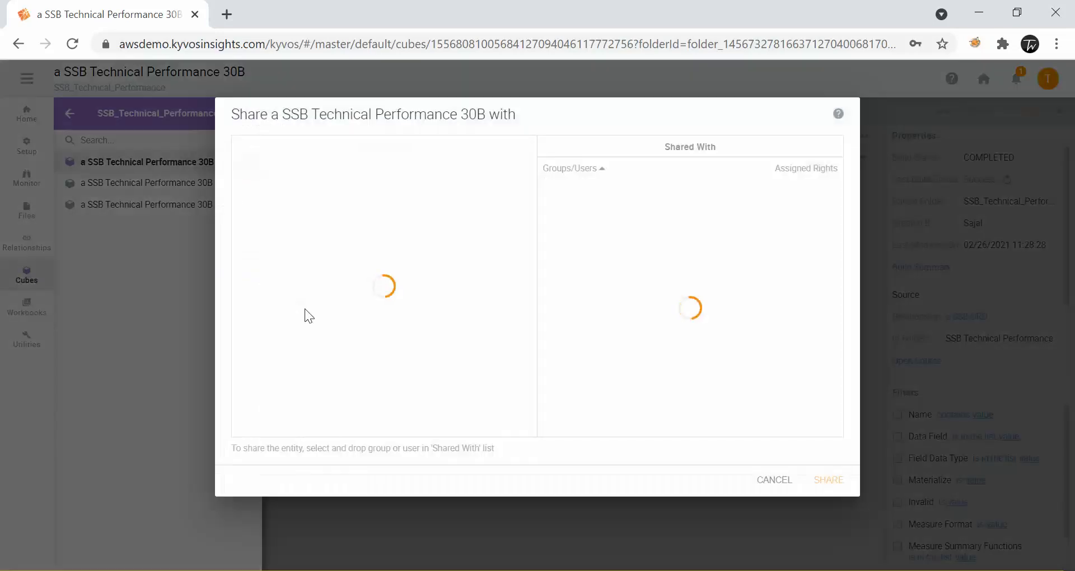
left_click_drag(264, 190, 376, 176)
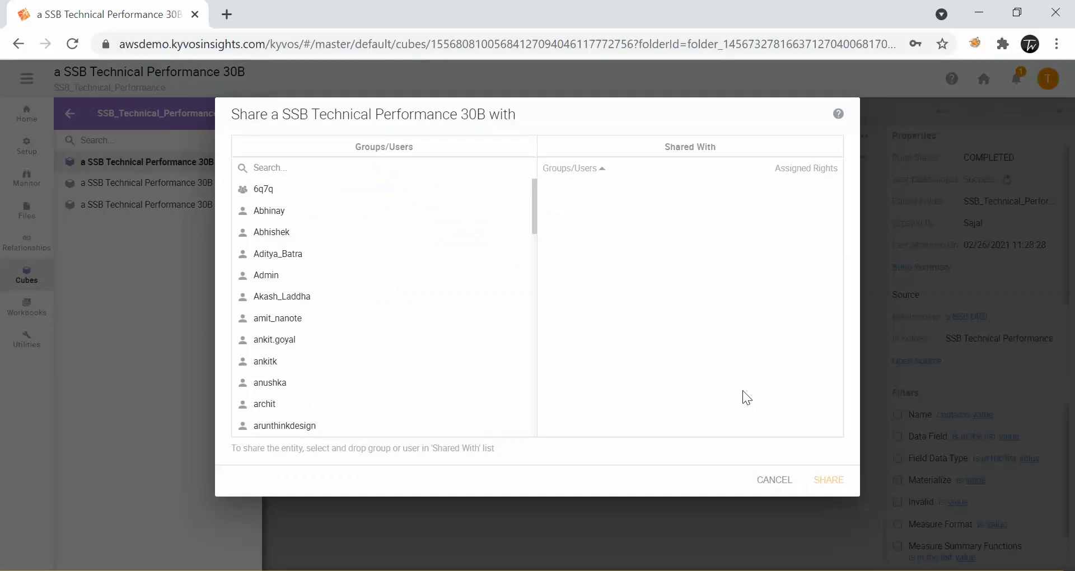
left_click(776, 483)
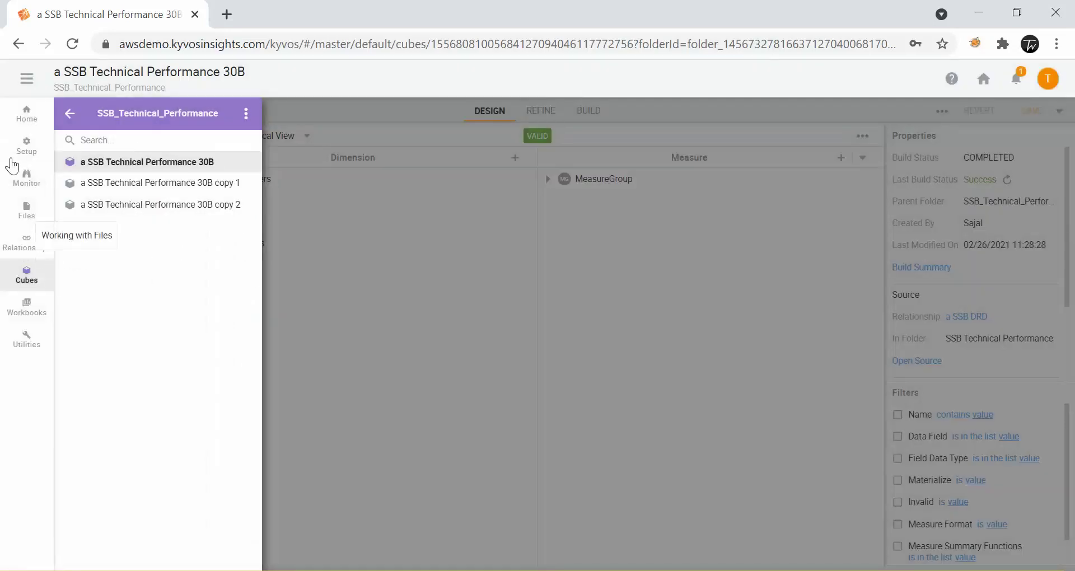
Start a new role in the Setup area and look over its list of privileges.
left_click(27, 151)
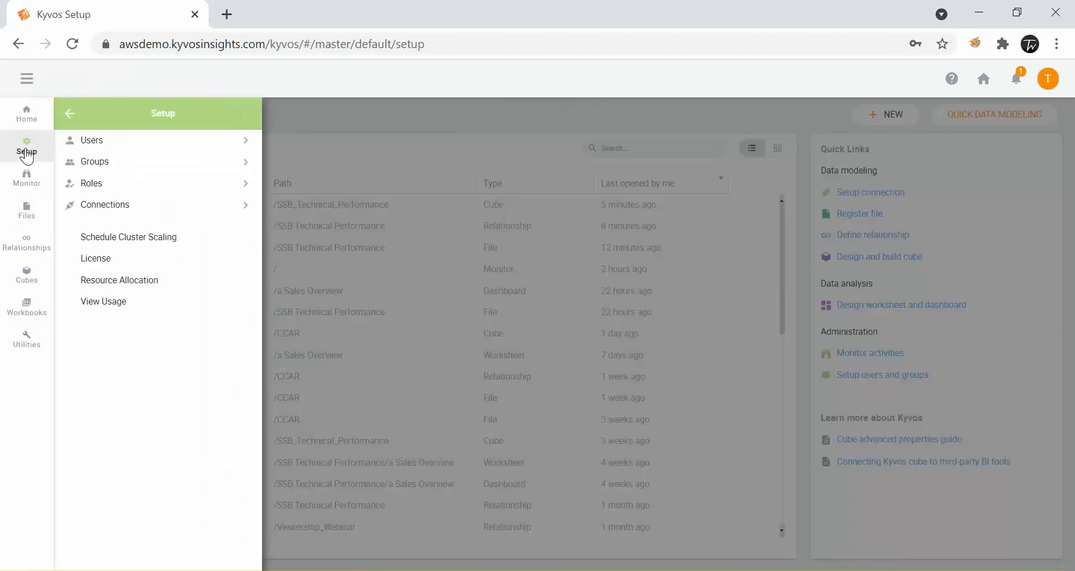
left_click(126, 192)
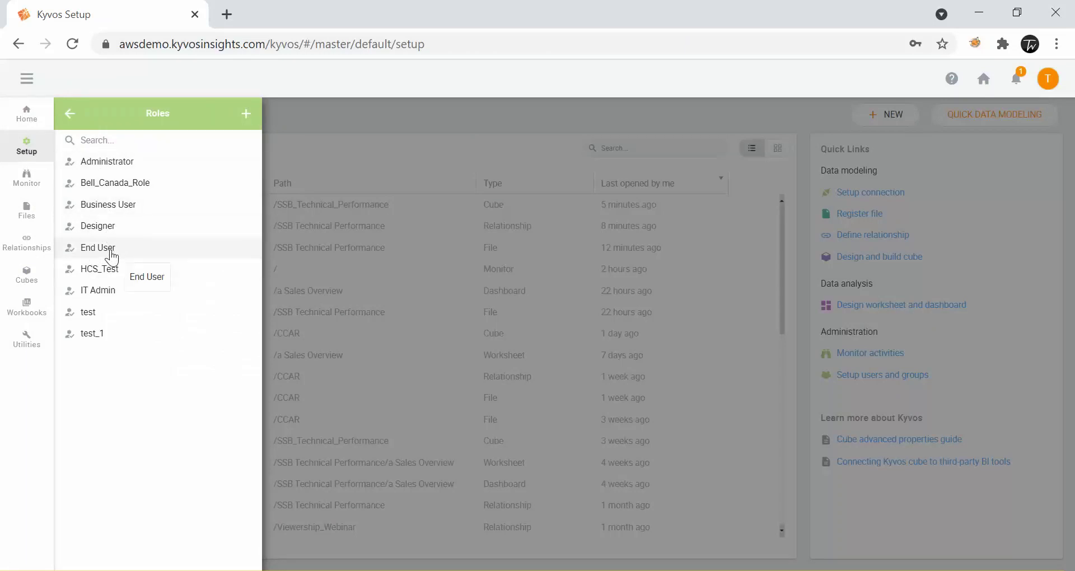
left_click(247, 113)
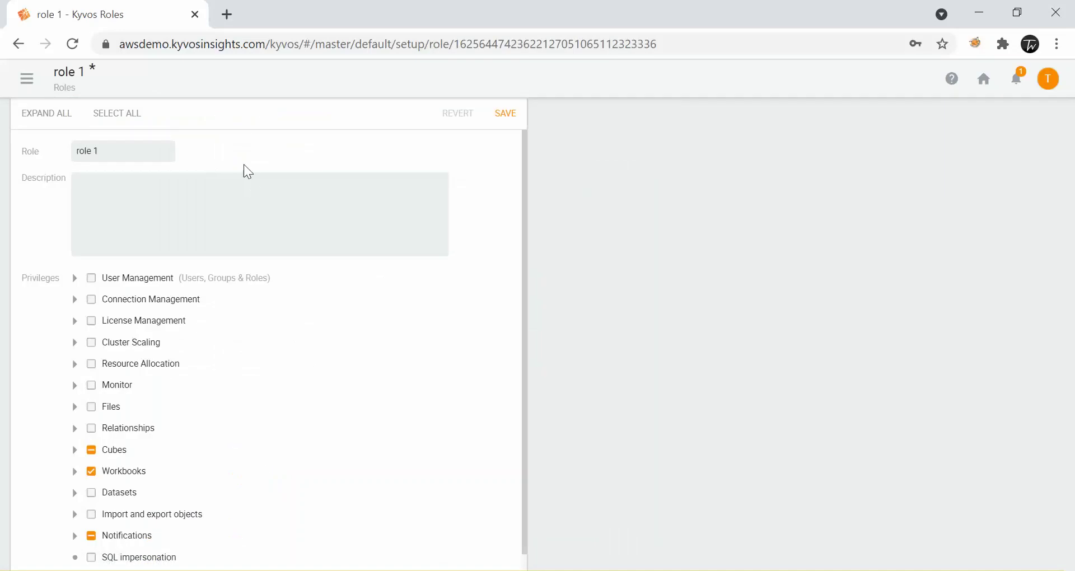
scroll(136, 301, "down", 1)
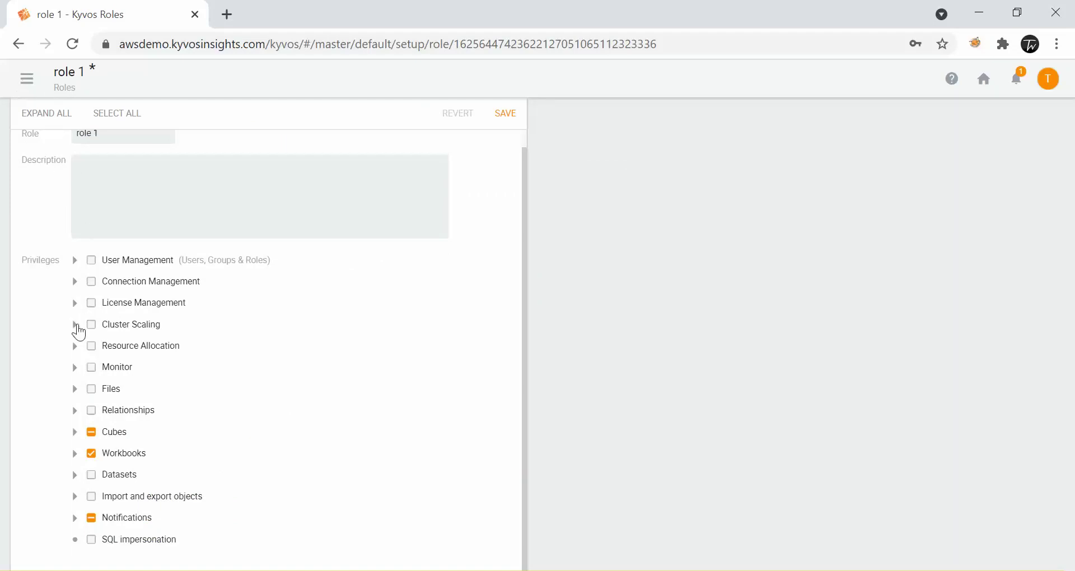
Return to the home page and discard the new role without saving it.
left_click(27, 79)
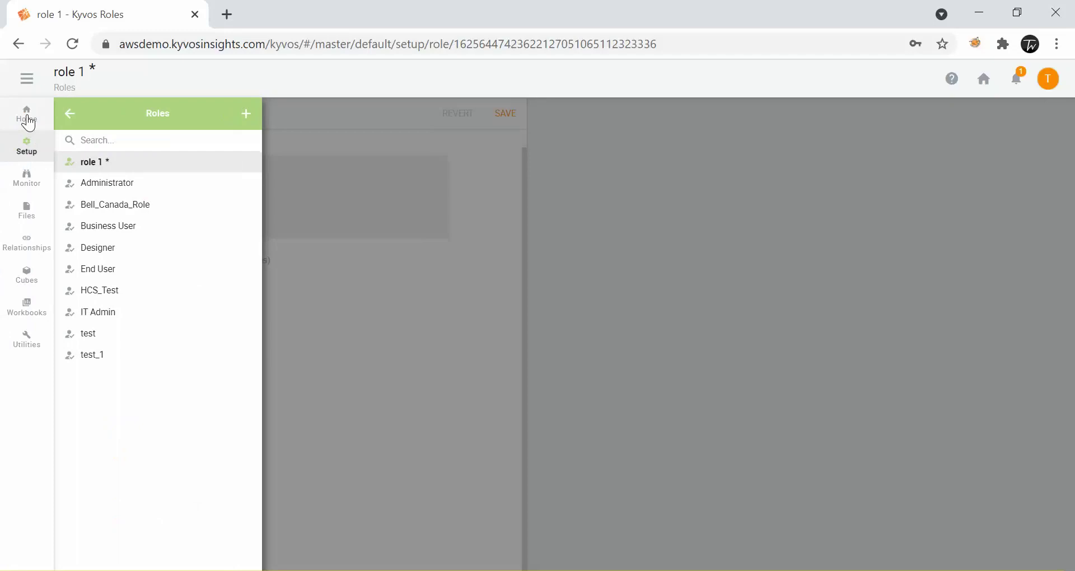
left_click(28, 122)
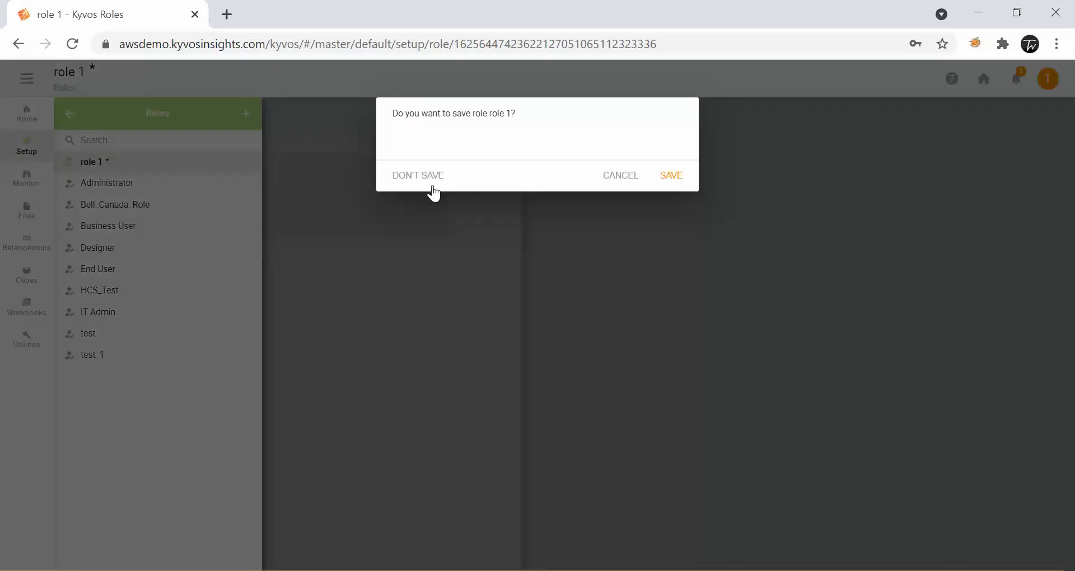
left_click(435, 187)
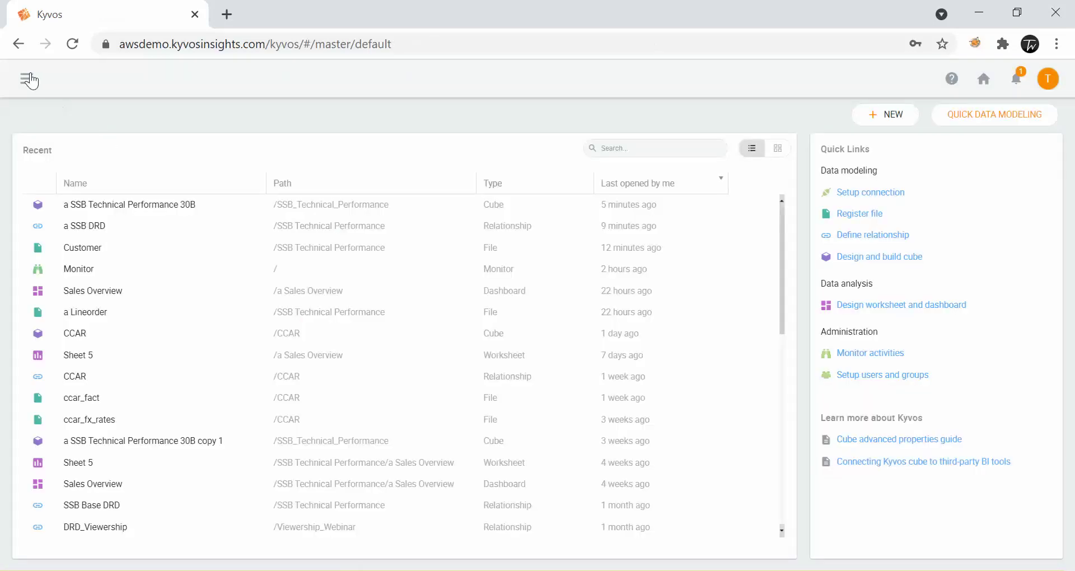
Open the a Sales Overview workbook and look over its Sales Overview dashboard.
left_click(28, 79)
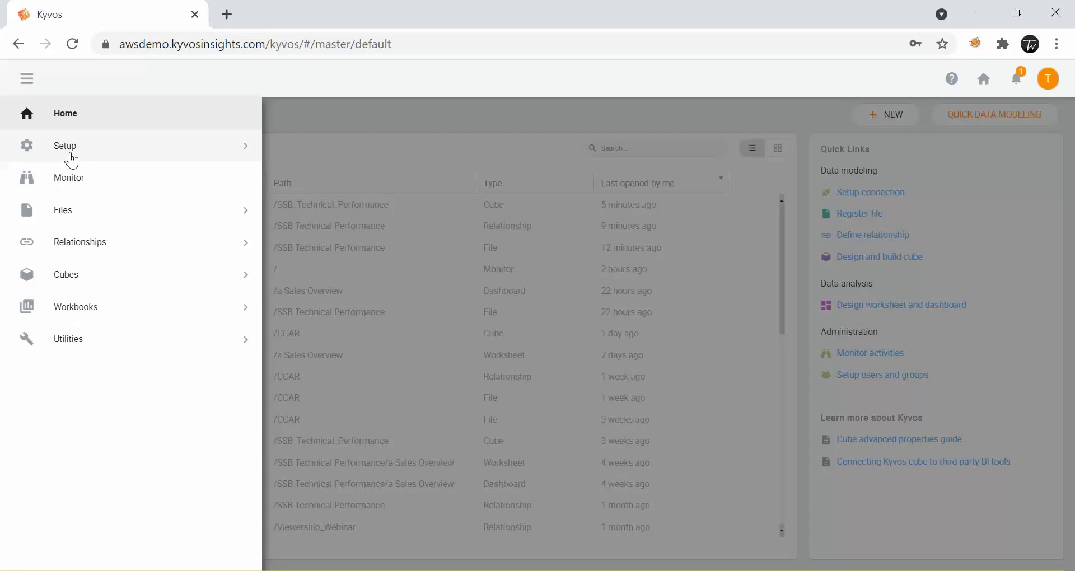
left_click(87, 308)
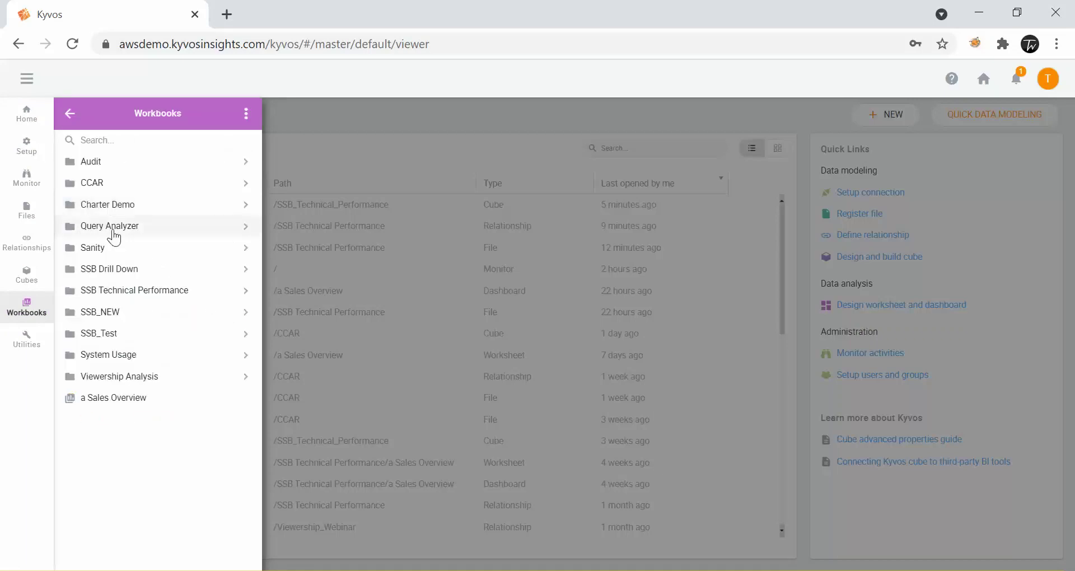
left_click(112, 410)
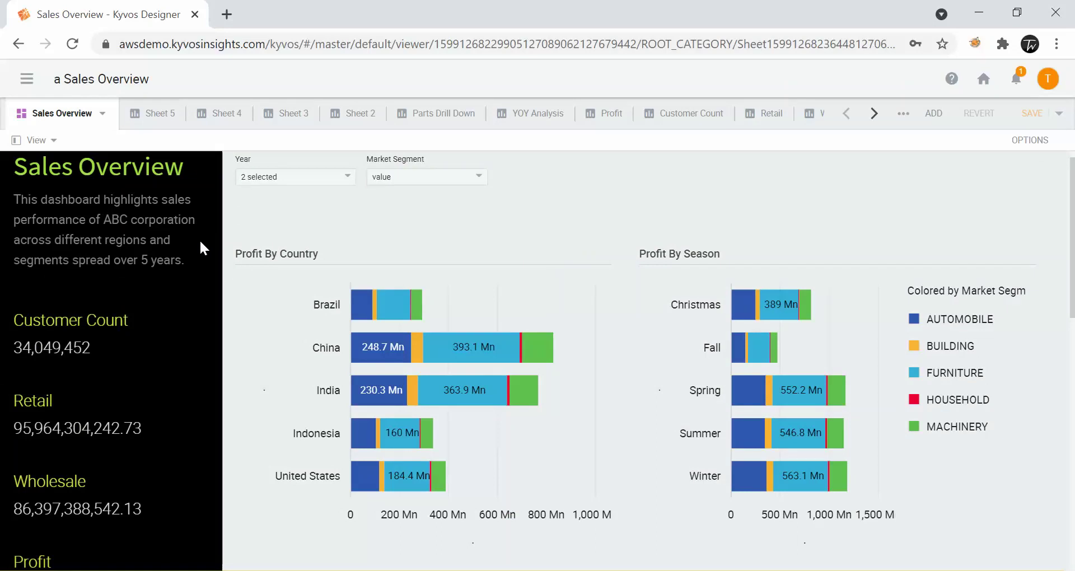
scroll(166, 322, "down", 8)
scroll(162, 339, "up", 9)
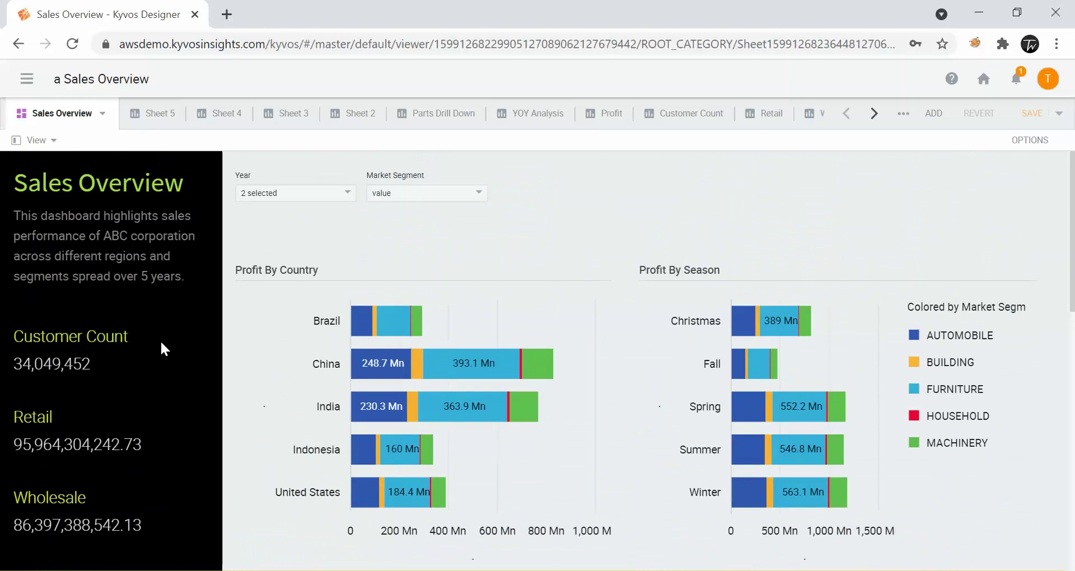
scroll(160, 348, "down", 5)
scroll(161, 356, "up", 5)
Return to the home page and switch to the AWS_Kyvos_Sales_OverView_DashBoard workbook in Tableau.
left_click(25, 81)
left_click(25, 81)
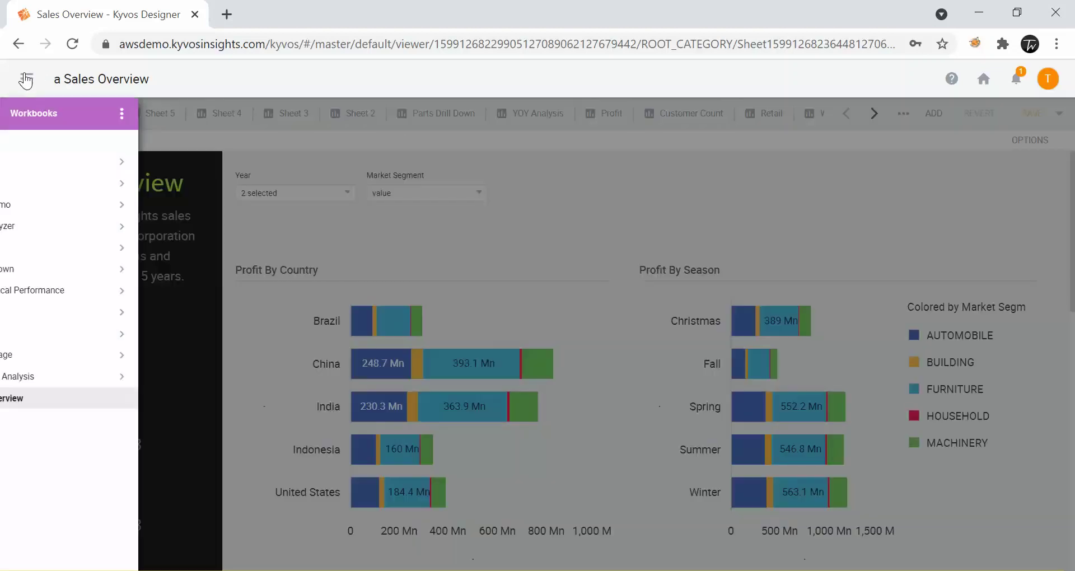
left_click(29, 115)
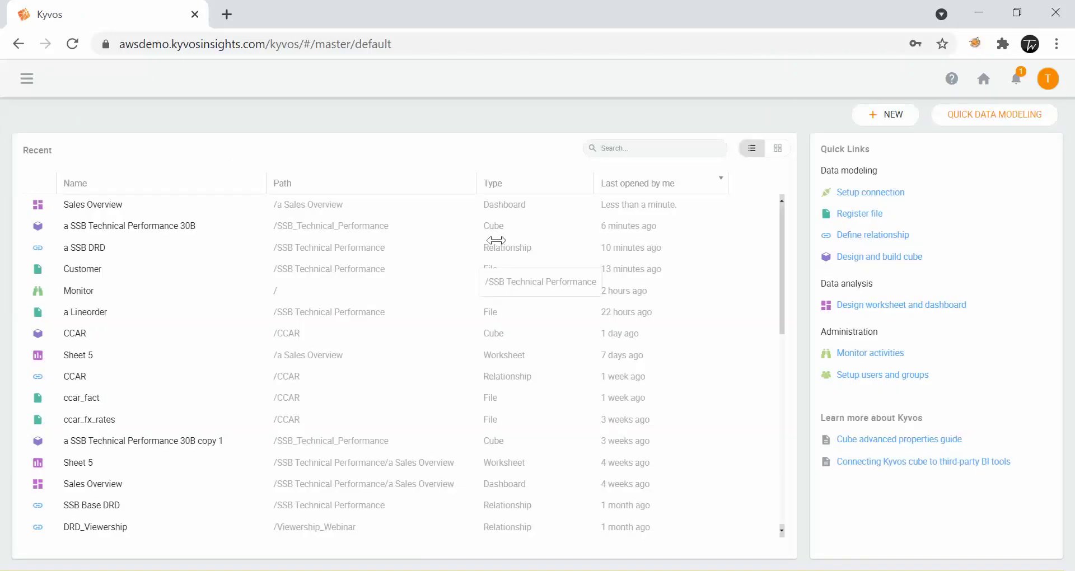
mouse_move(722, 569)
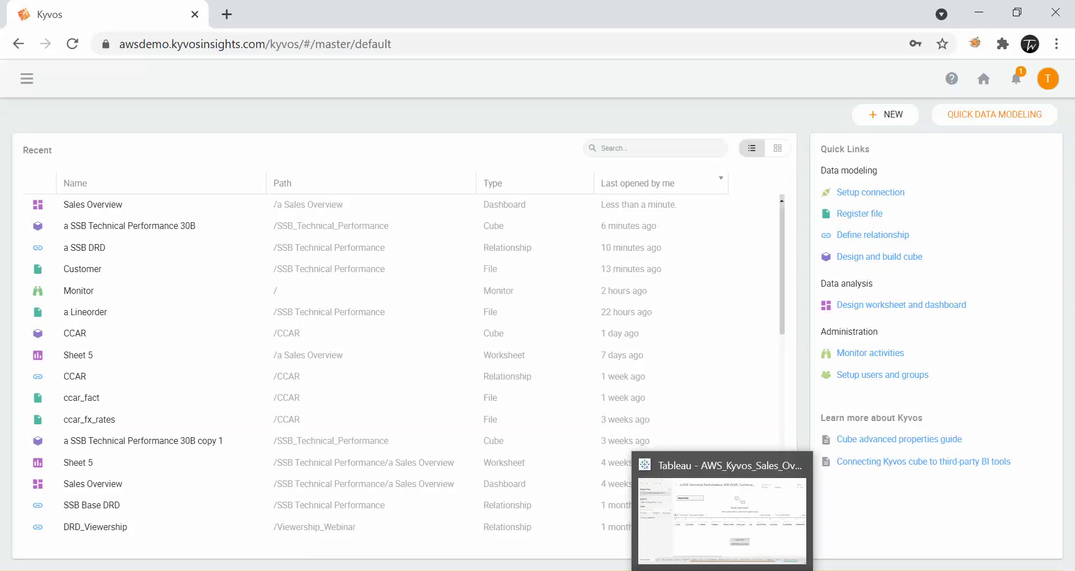
left_click(742, 527)
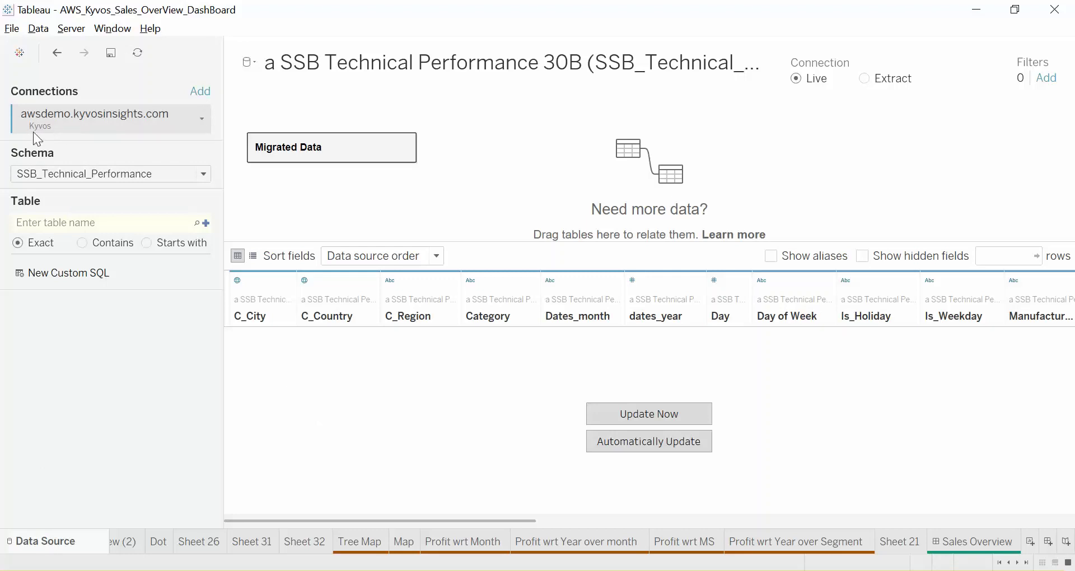
Search the connectors for a new data source connection with "kyv", and close the list without adding a connection.
left_click(204, 92)
type("kyv")
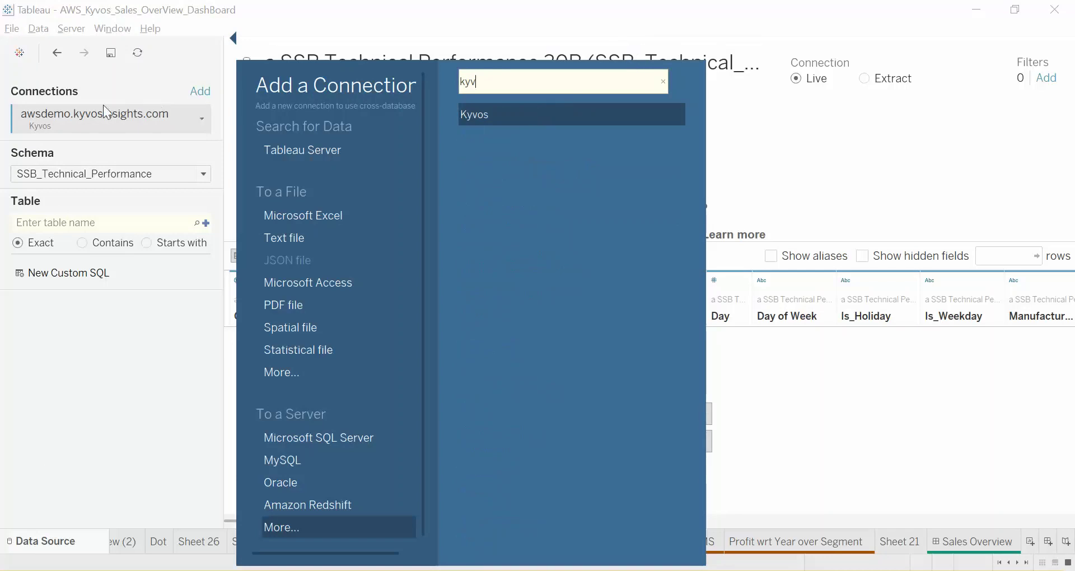
left_click(176, 355)
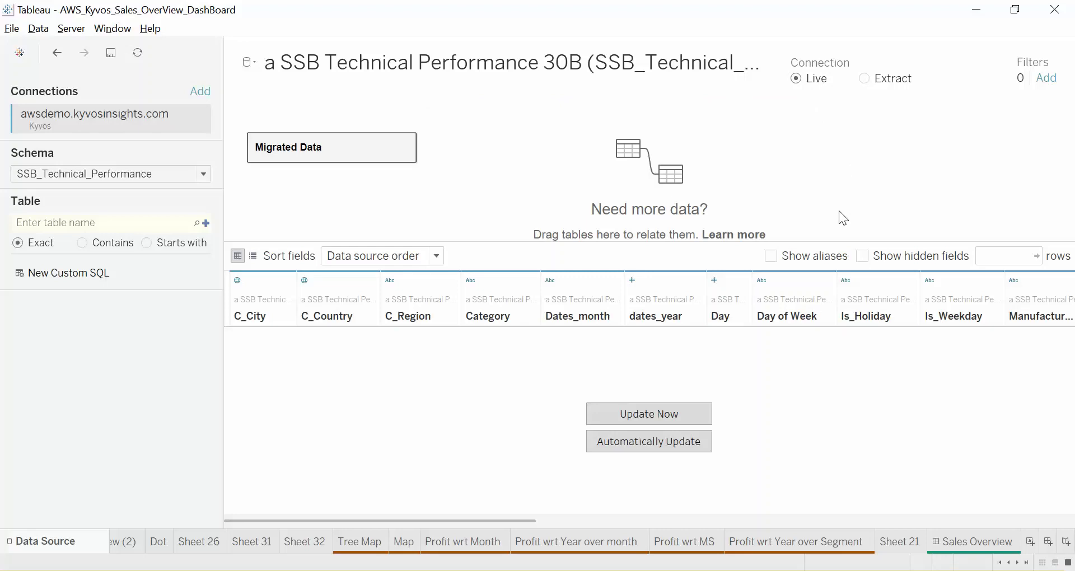
Present the Sales Overview dashboard full screen, filter it to the America region and clear that filter.
left_click(967, 542)
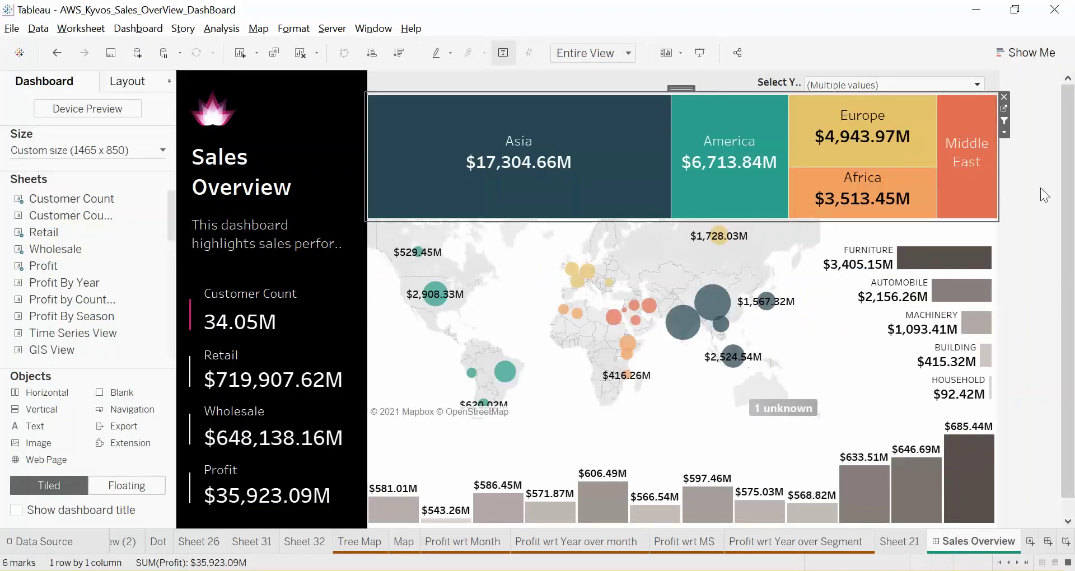
left_click(700, 53)
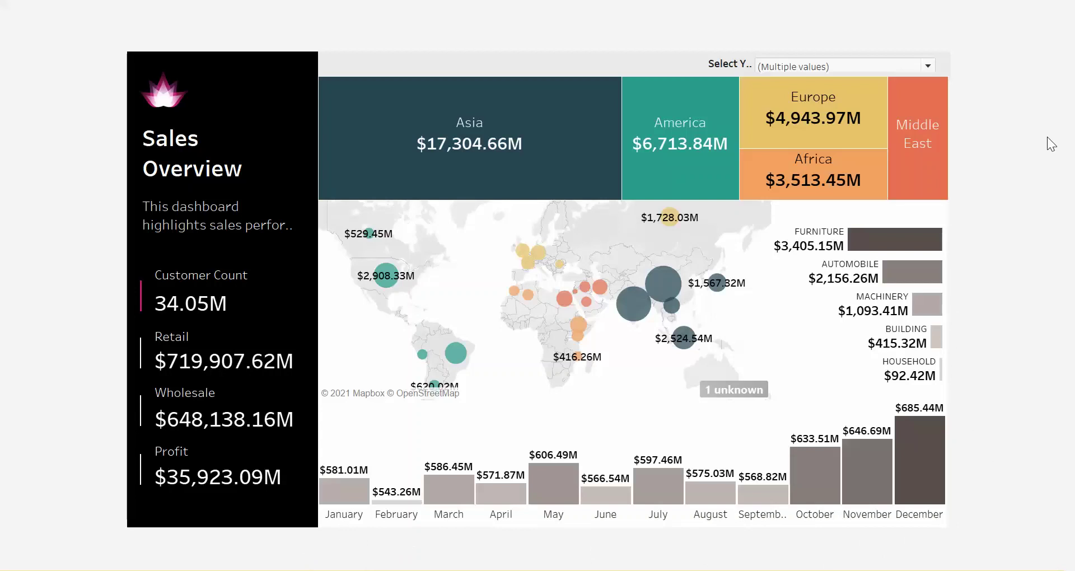
mouse_move(727, 158)
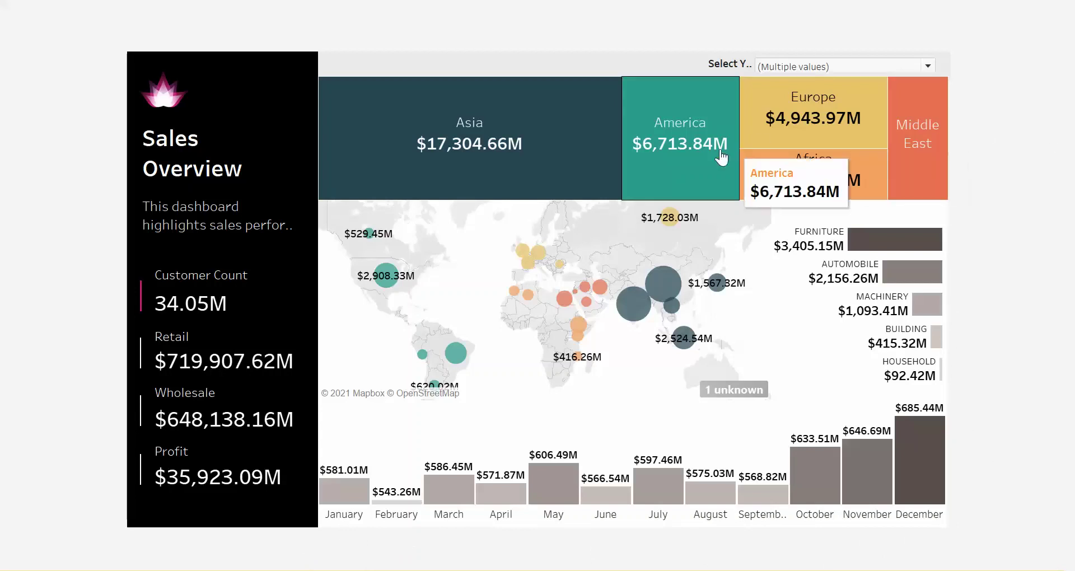
left_click(690, 132)
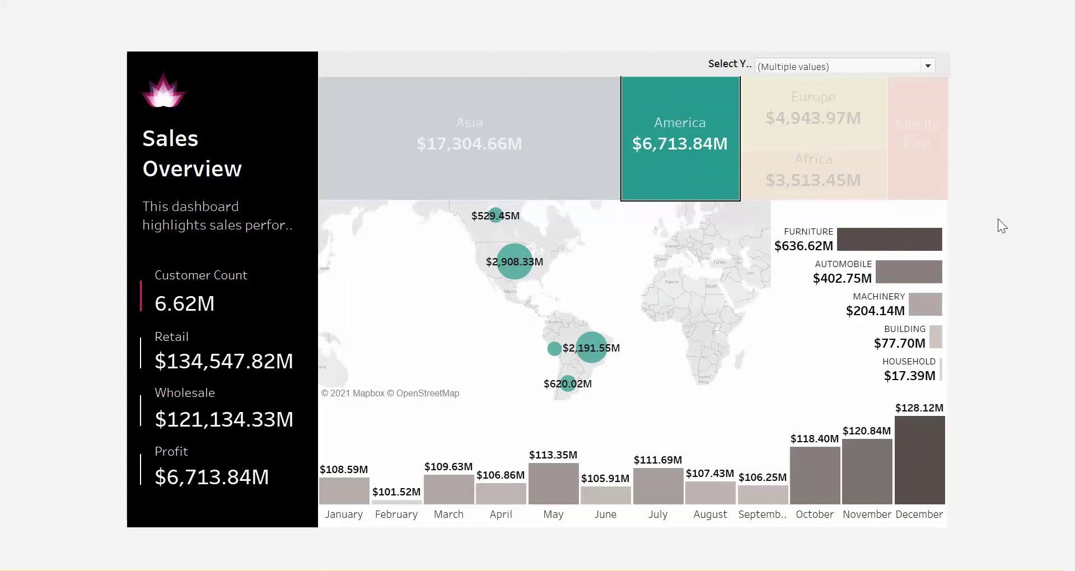
mouse_move(686, 119)
left_click(682, 143)
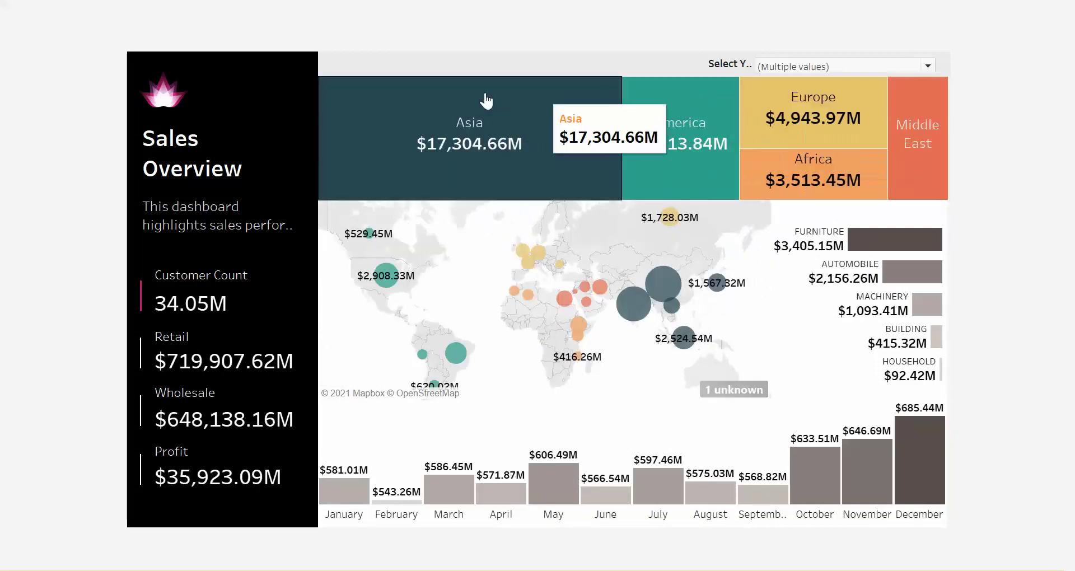
Filter the sales dashboard to the Asia region and narrow it to India on the map.
left_click(457, 131)
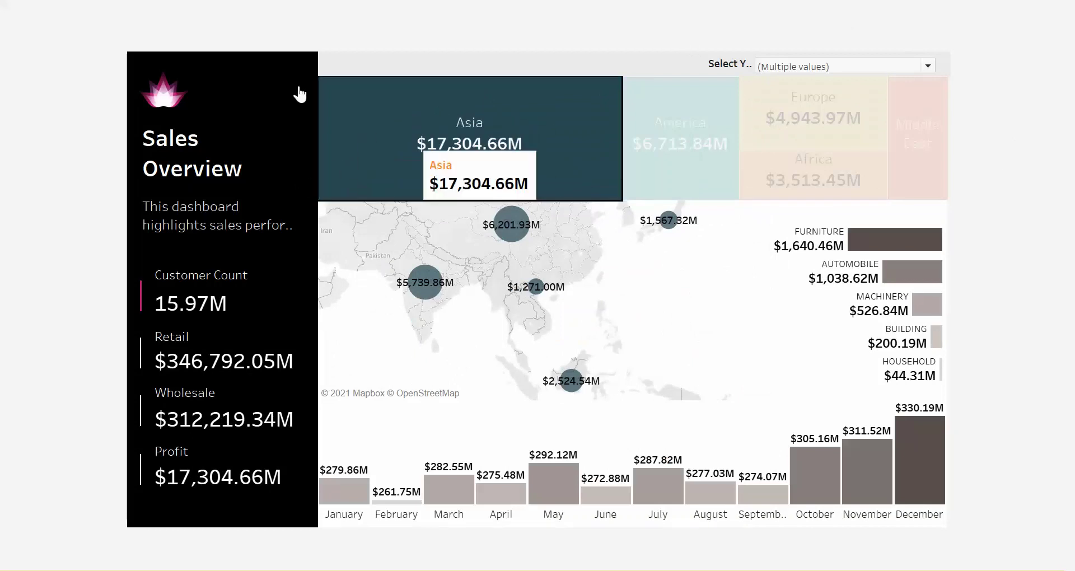
mouse_move(534, 126)
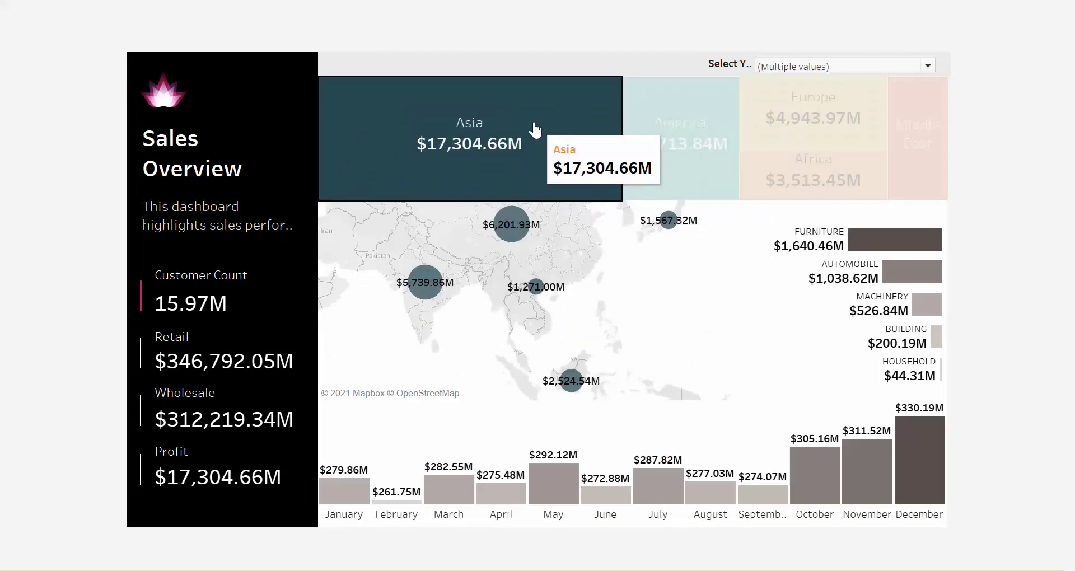
mouse_move(516, 228)
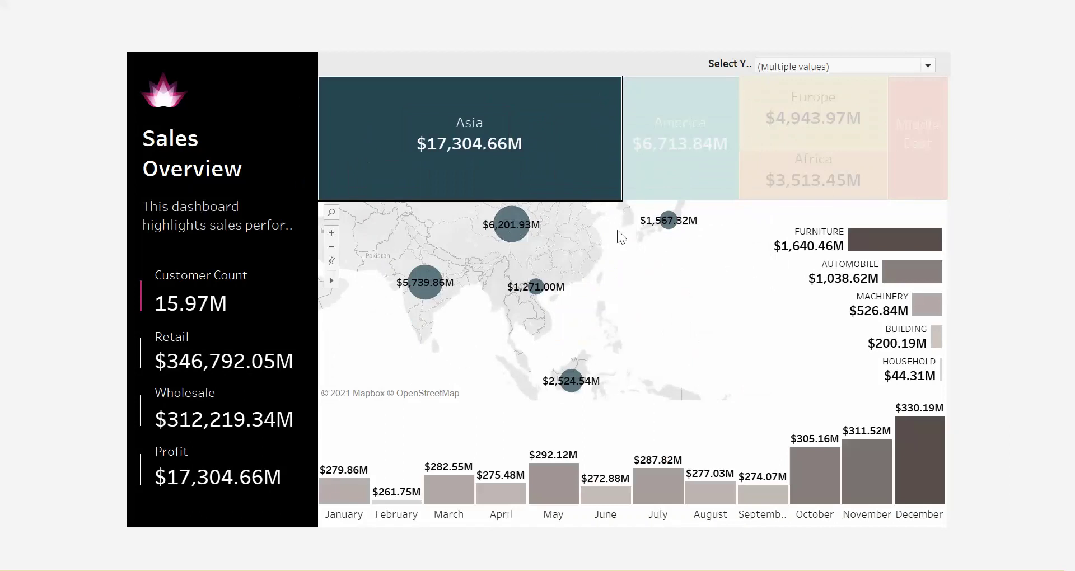
mouse_move(424, 287)
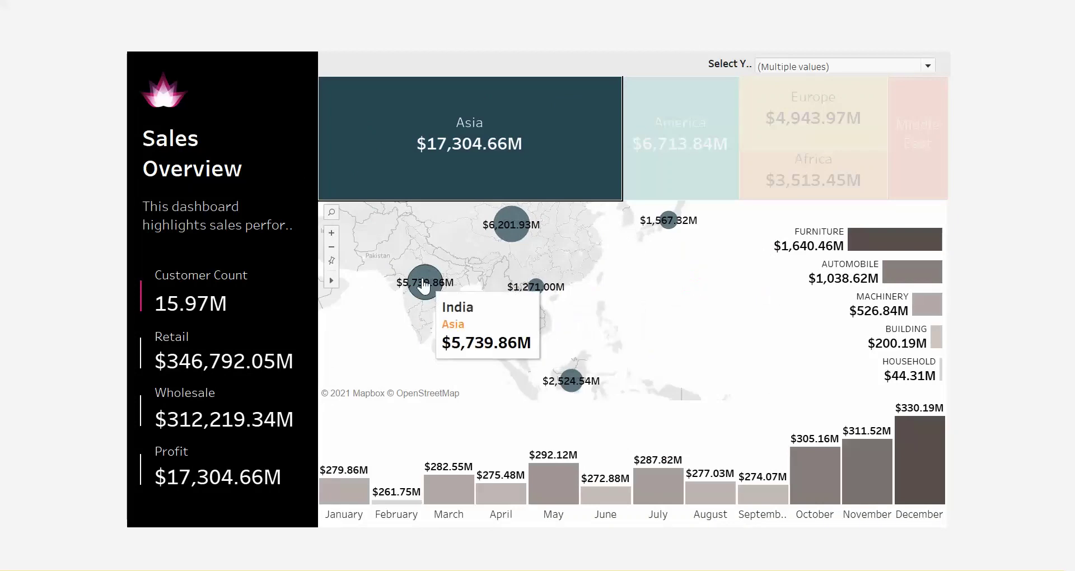
left_click(424, 286)
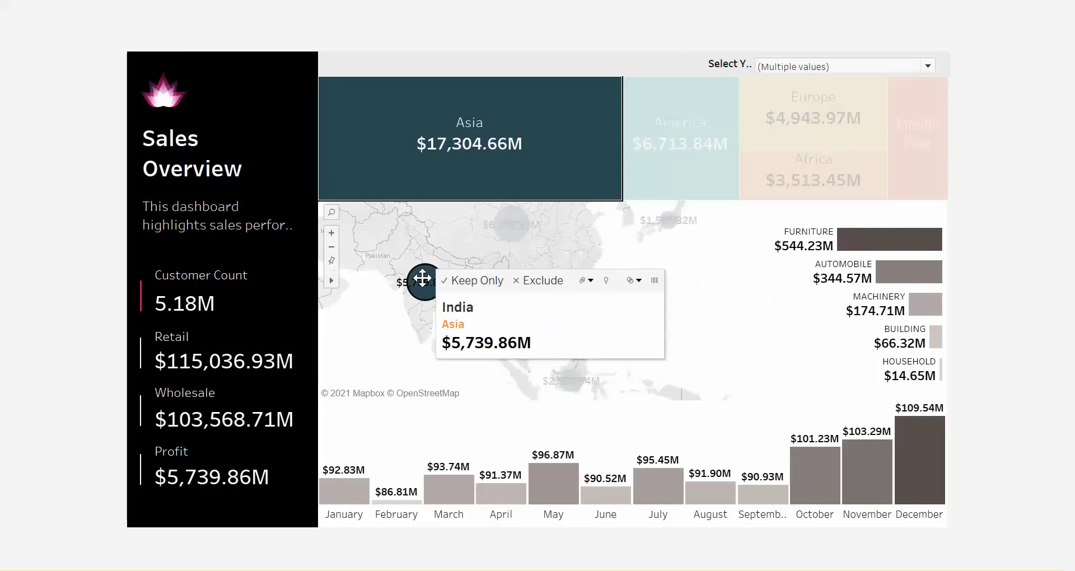
Narrow the dashboard to the AUTOMOBILE market segment and leave presentation mode.
mouse_move(912, 283)
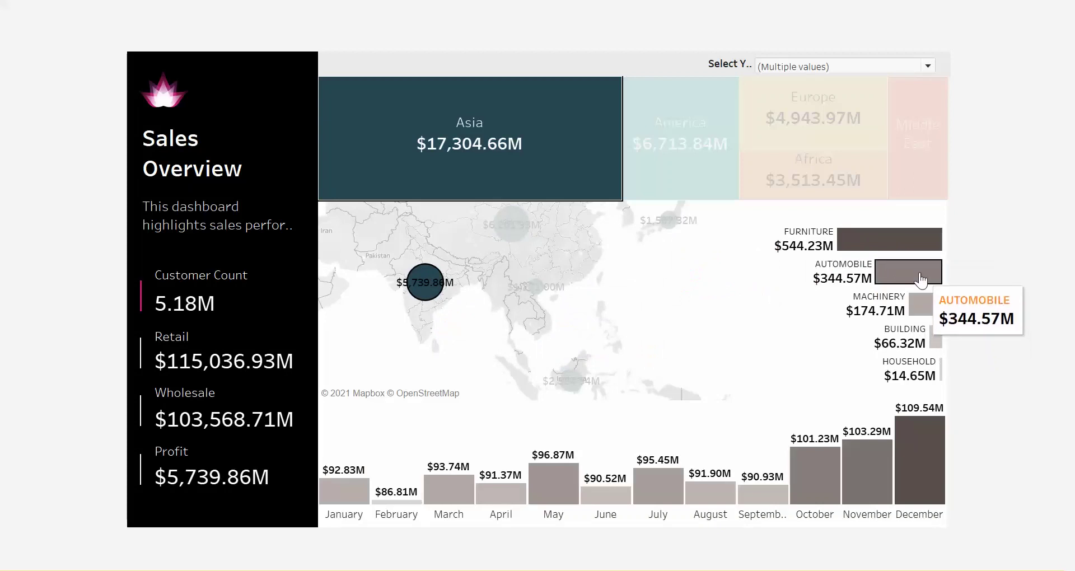
left_click(921, 279)
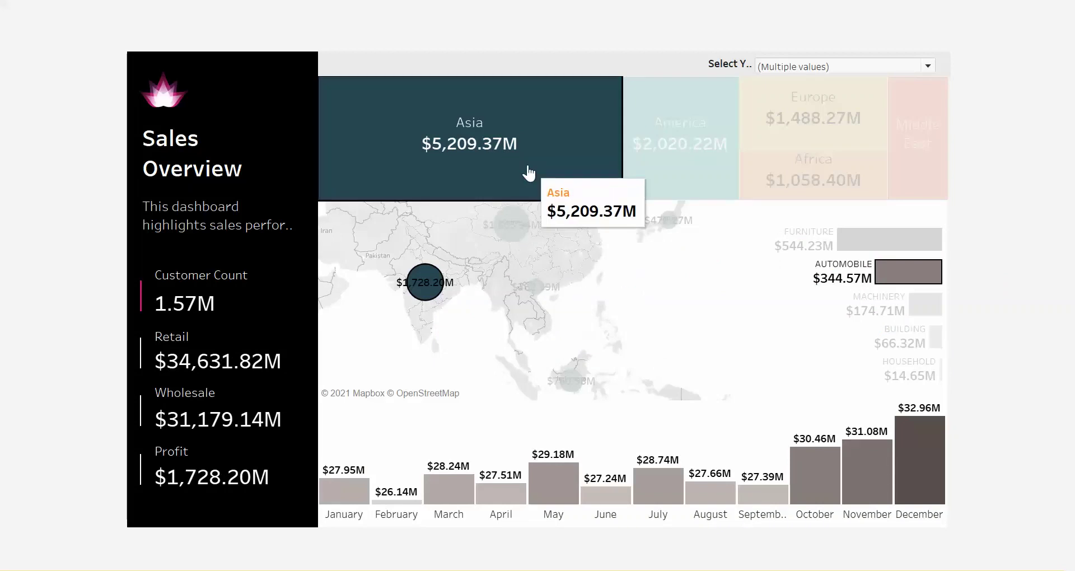
left_click(529, 174)
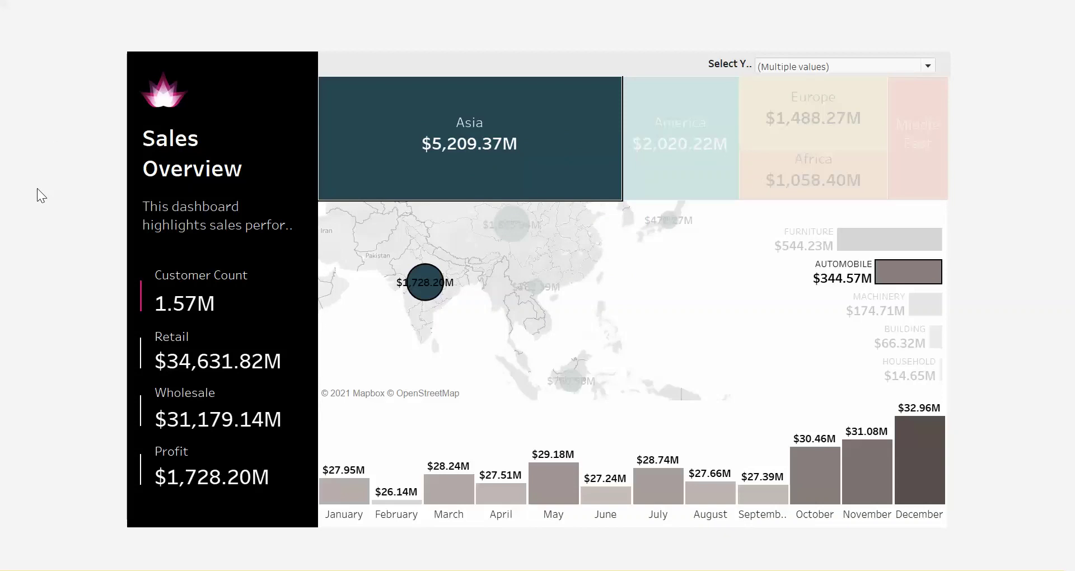
key("Escape")
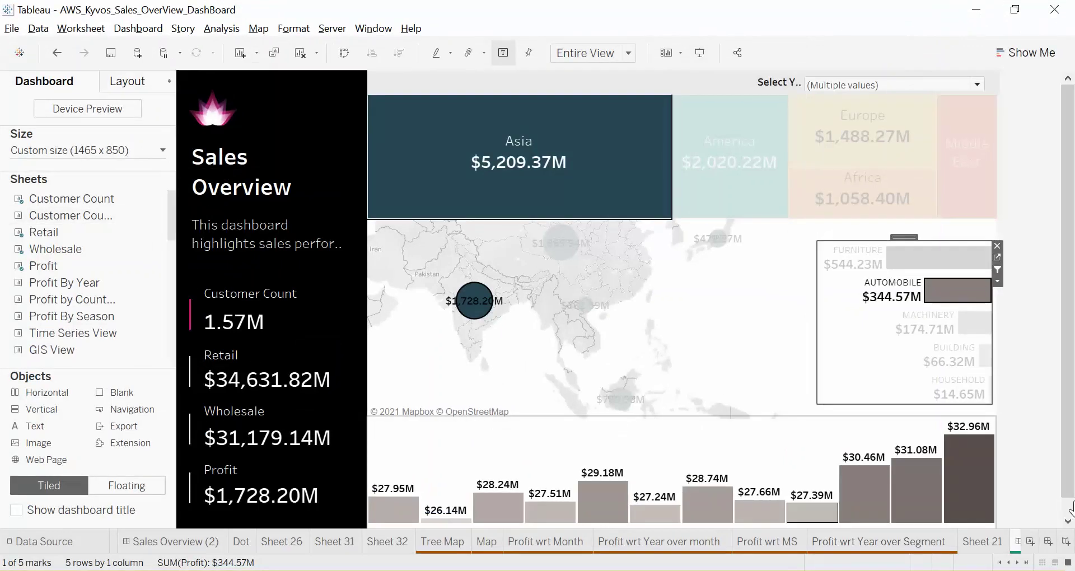
Add a new worksheet, collapse the Customers Hierarchy and look over the cube's dimension, measure, Parts and Suppliers fields.
left_click(1030, 543)
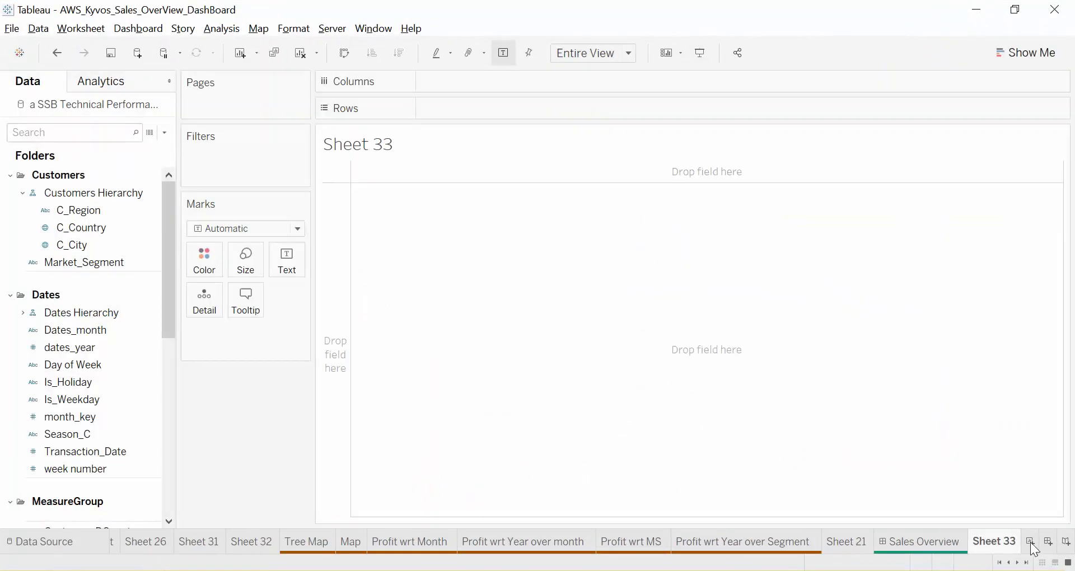
left_click_drag(69, 207, 22, 194)
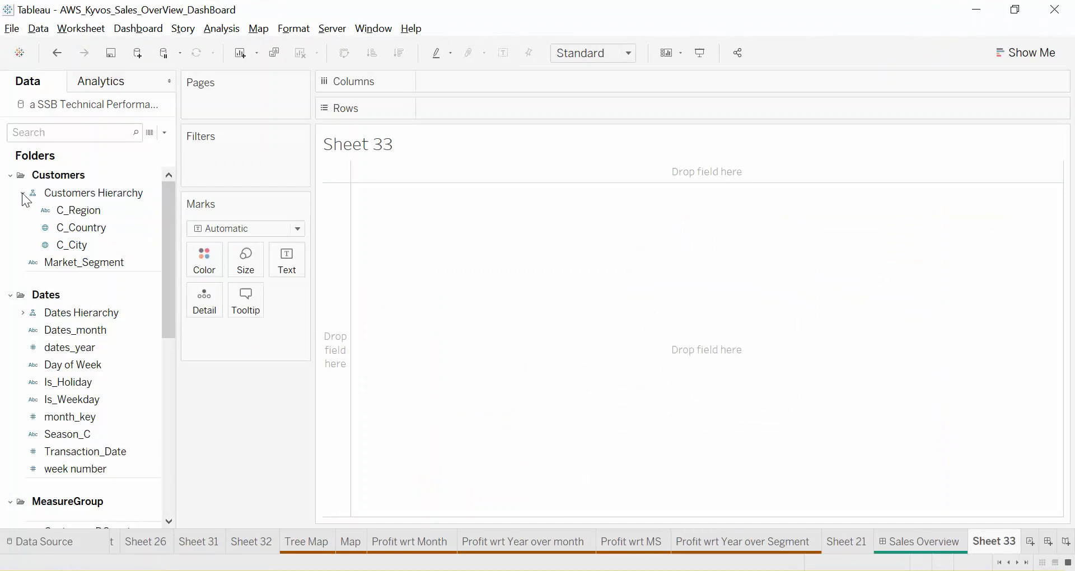
left_click(22, 193)
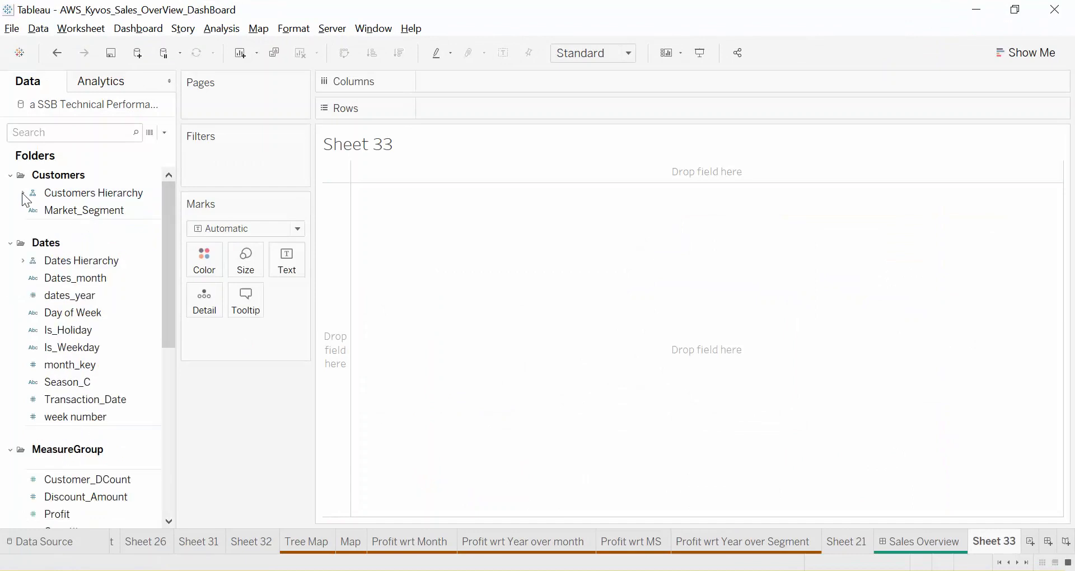
scroll(25, 275, "down", 6)
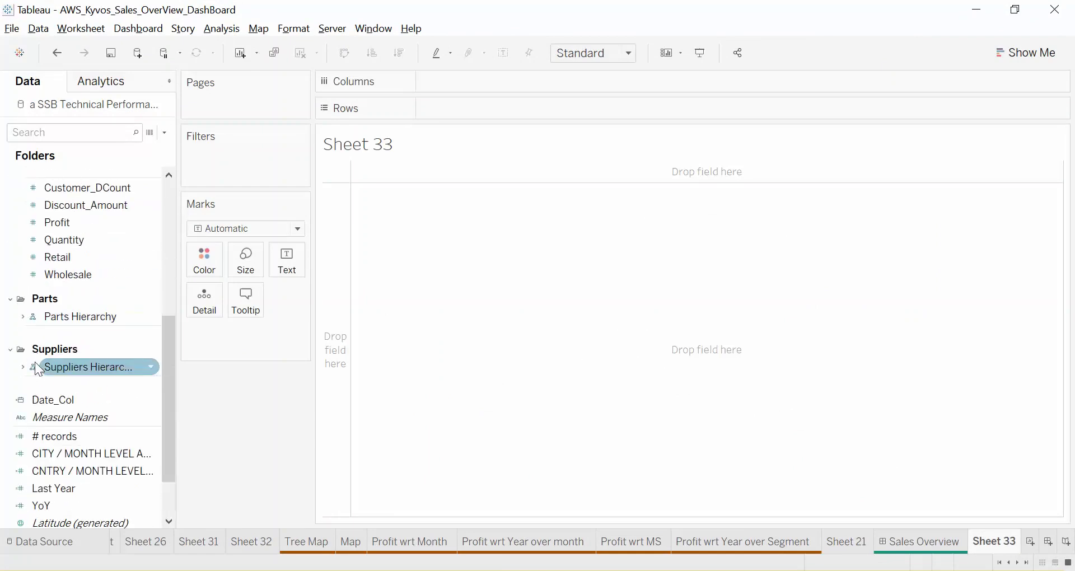
scroll(42, 362, "up", 4)
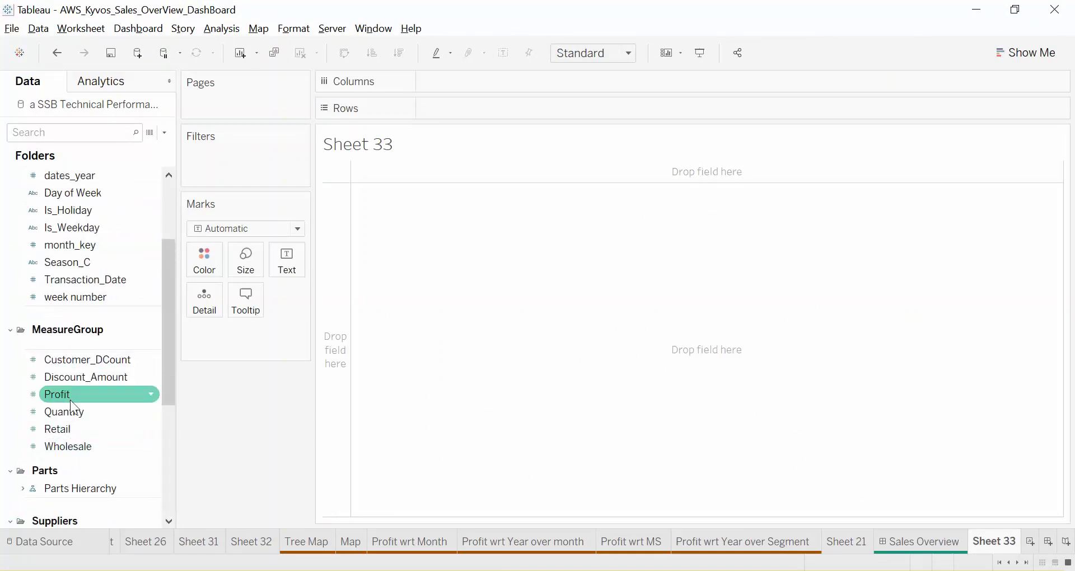
scroll(69, 400, "down", 5)
left_click(71, 317)
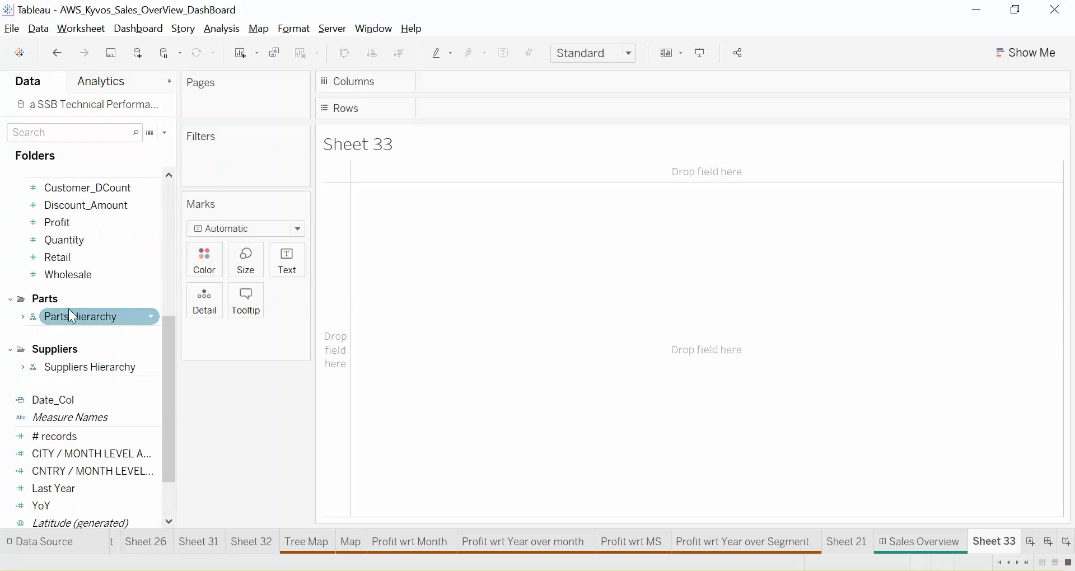
scroll(71, 317, "up", 1)
scroll(65, 308, "up", 3)
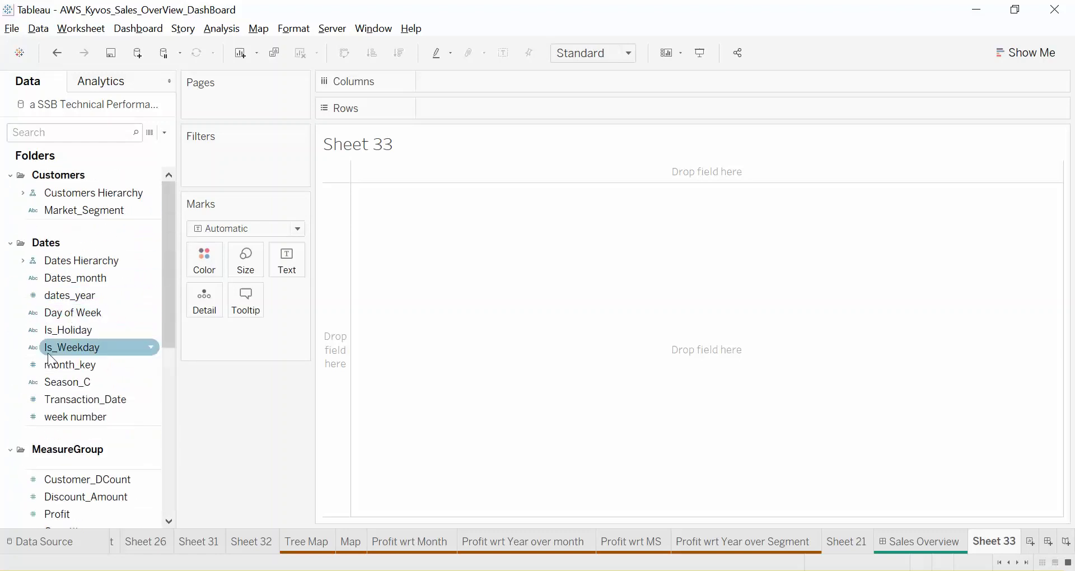
Expand the Customers Hierarchy and the Dates Hierarchy and examine their levels.
left_click(23, 194)
left_click(79, 228)
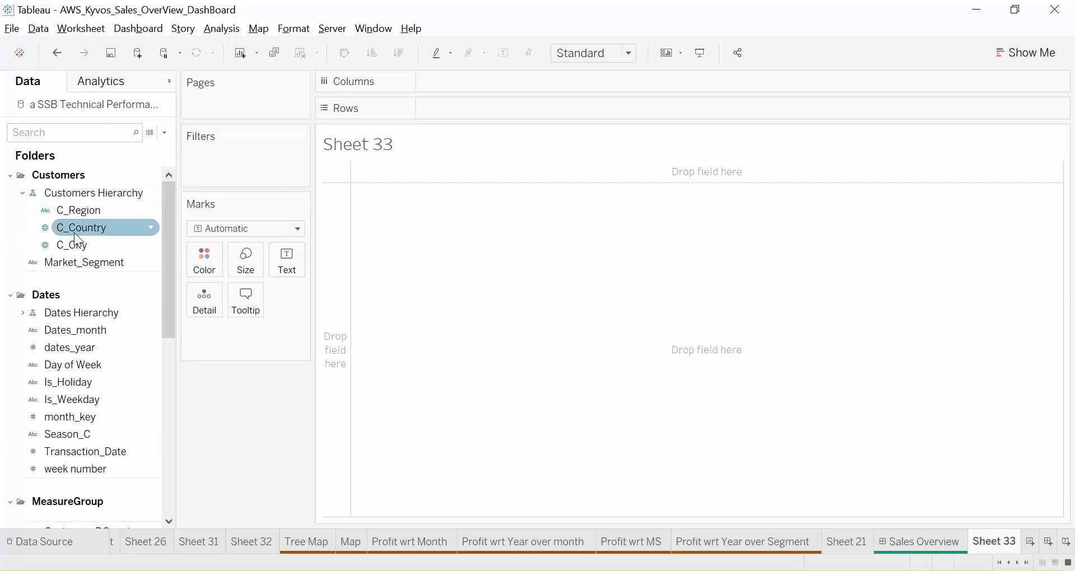
left_click(46, 196)
left_click(56, 213)
left_click(84, 226)
left_click(98, 216)
left_click(94, 230)
left_click(23, 313)
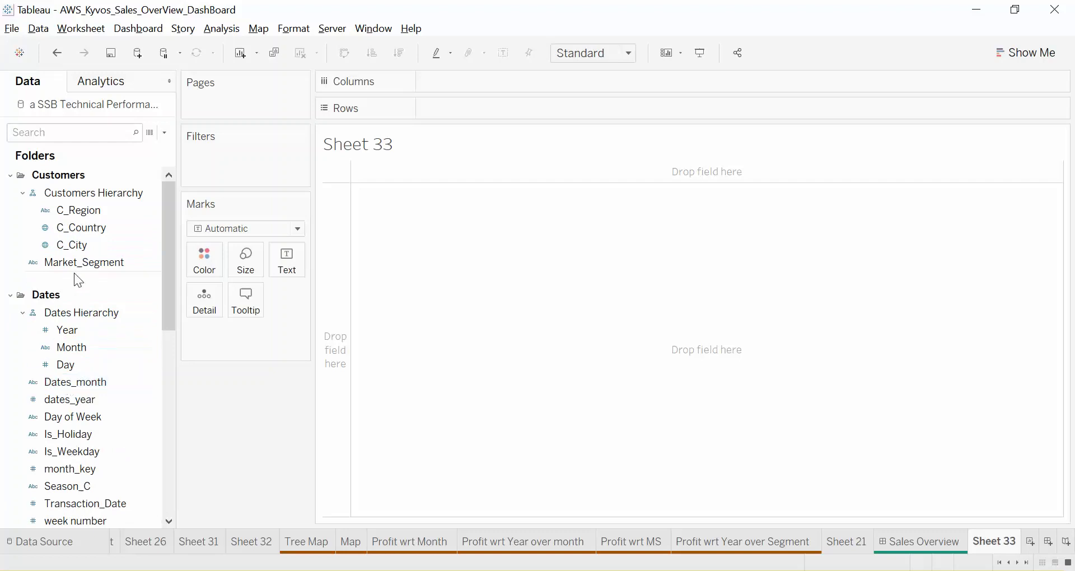
Plot C_Country on a map with marks sized by Profit, and enlarge the marks to compare countries such as India.
double_click(76, 227)
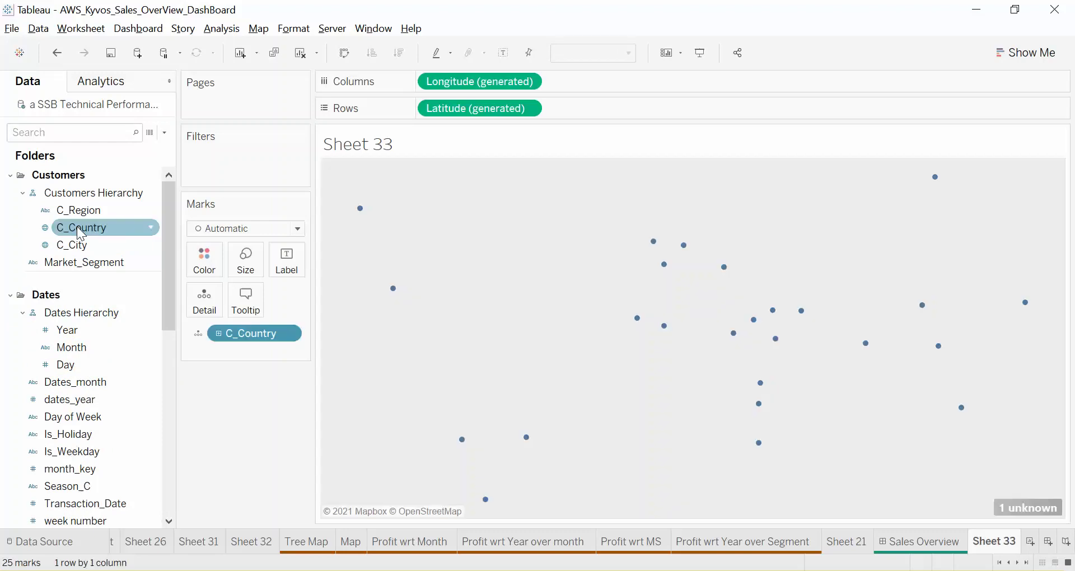
scroll(65, 355, "down", 3)
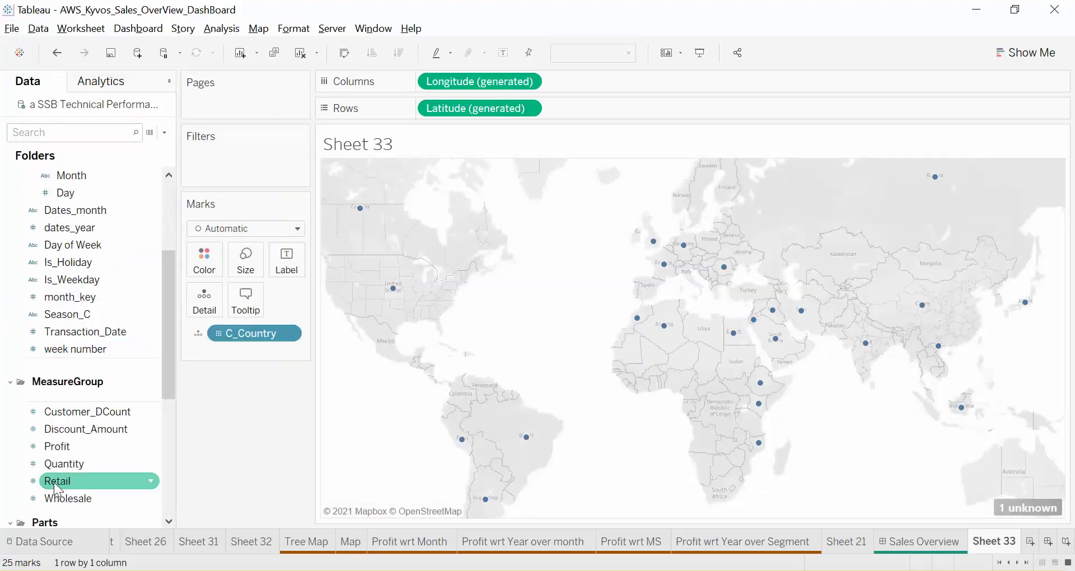
double_click(59, 447)
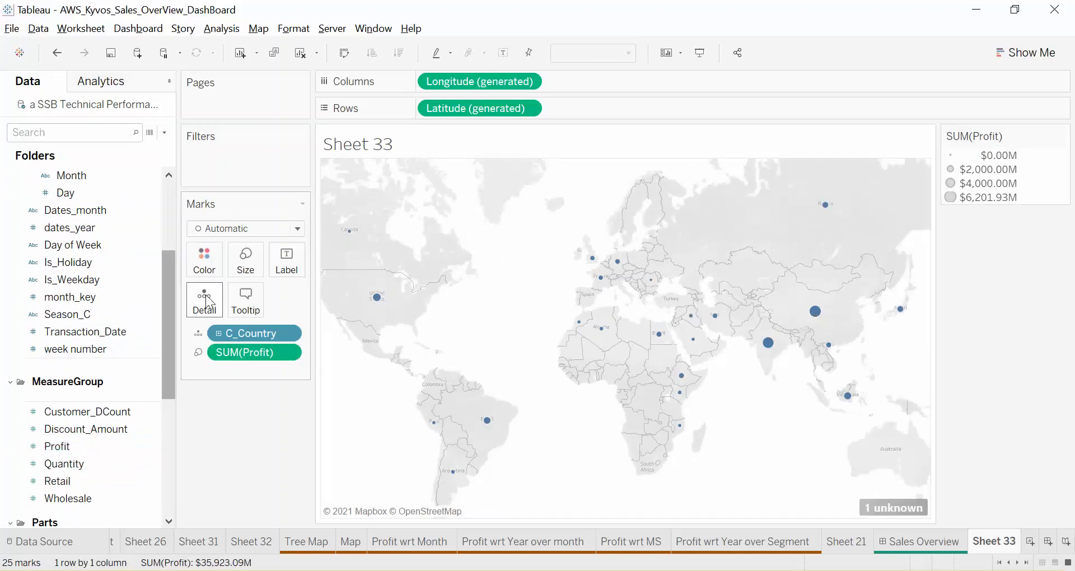
left_click(246, 263)
left_click_drag(268, 297, 304, 303)
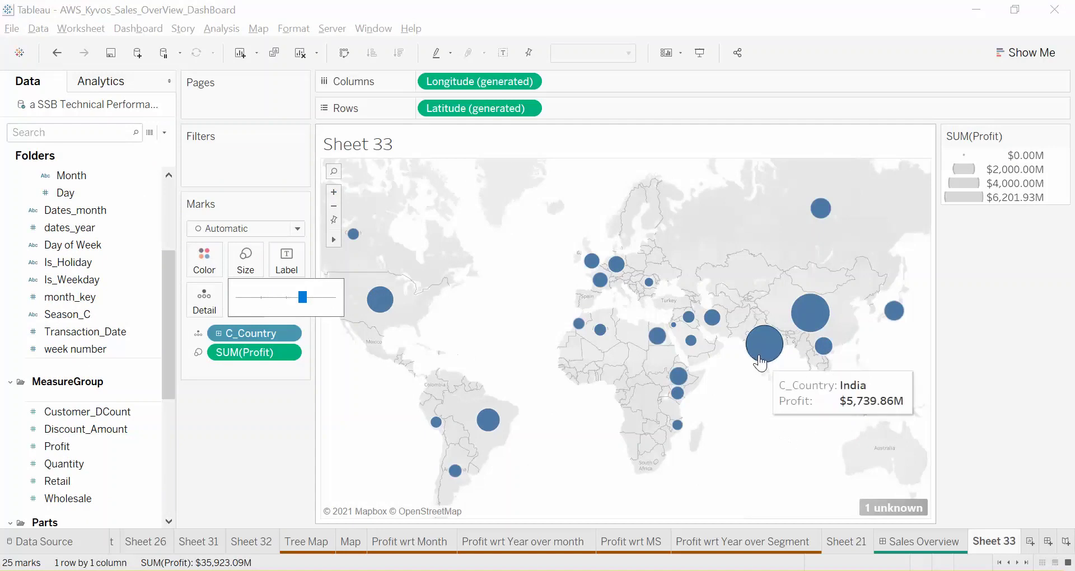
mouse_move(799, 328)
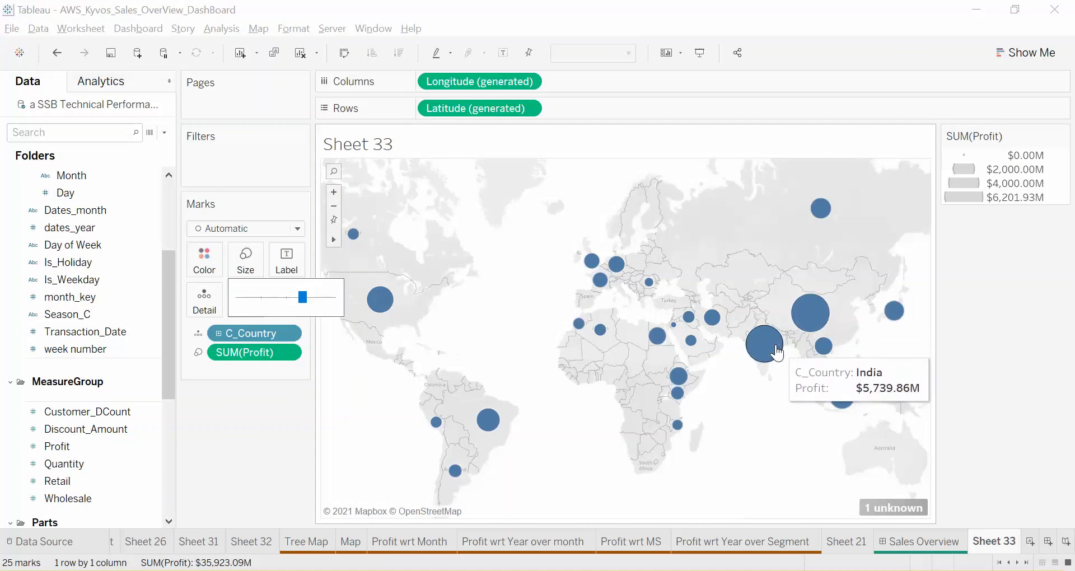
left_click(234, 421)
Color the map marks by Market_Segment and change the mark type to Pie.
scroll(51, 241, "up", 3)
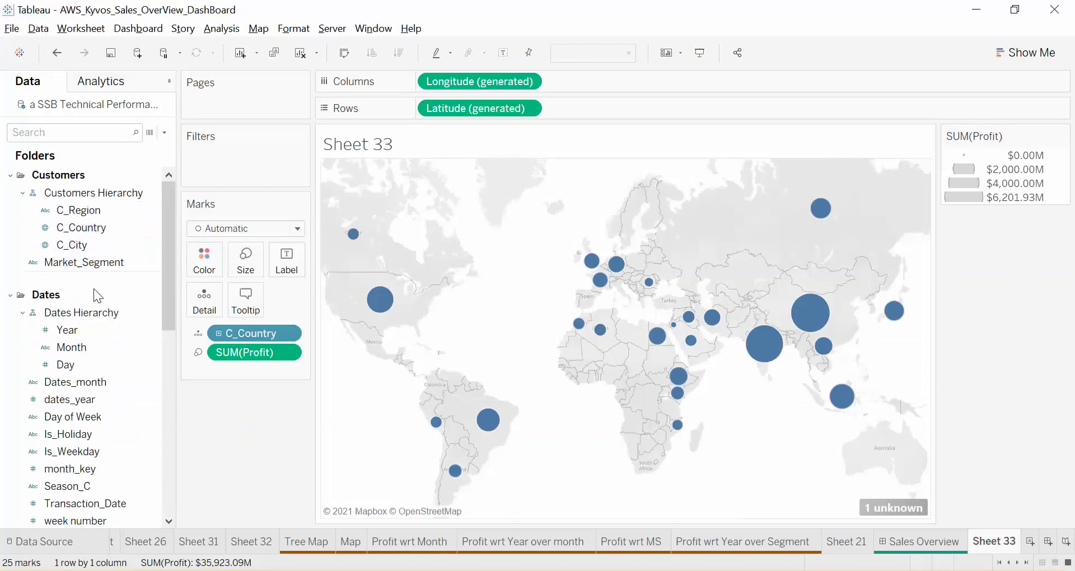
left_click_drag(74, 262, 212, 271)
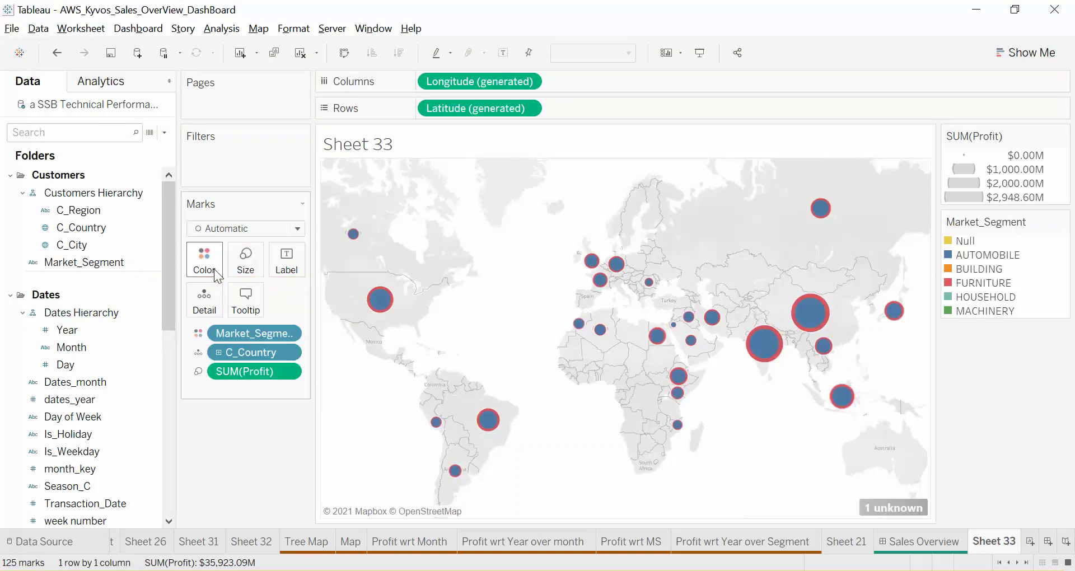
left_click(248, 228)
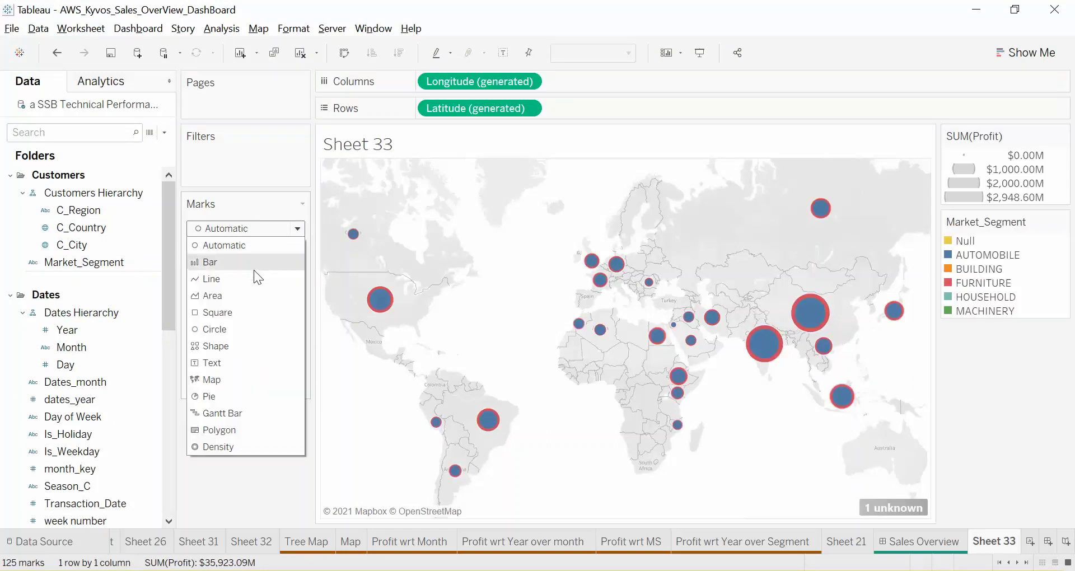
left_click(219, 397)
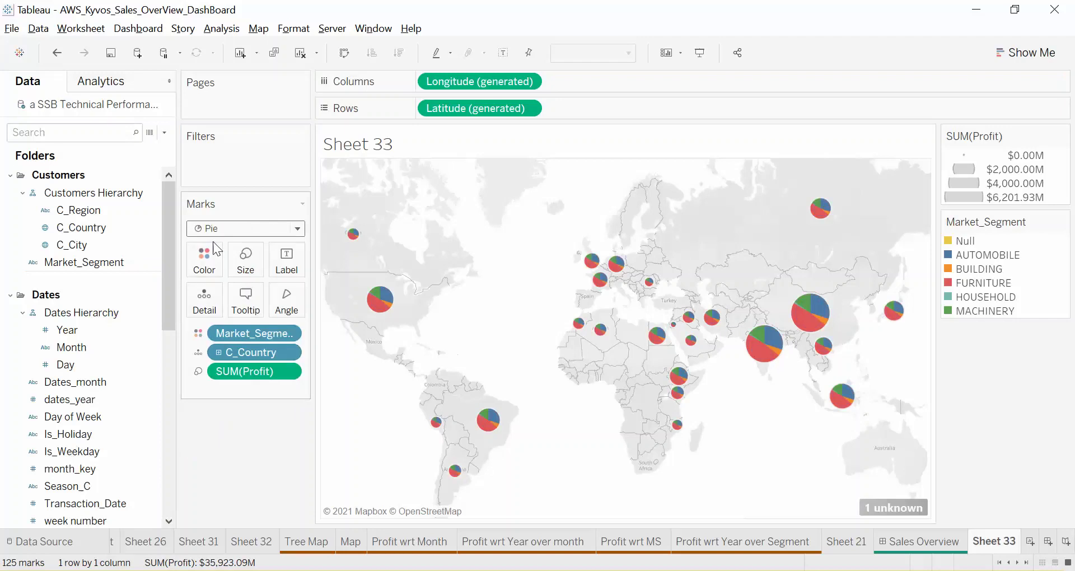
mouse_move(804, 323)
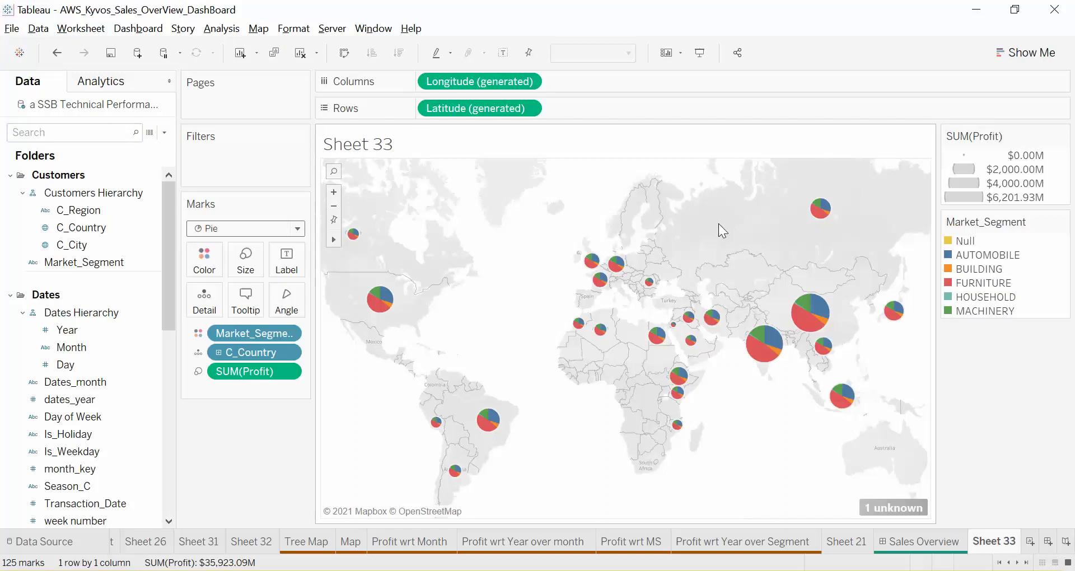
Switch to the blank Excel workbook and start importing data from a database server.
key("alt+Tab")
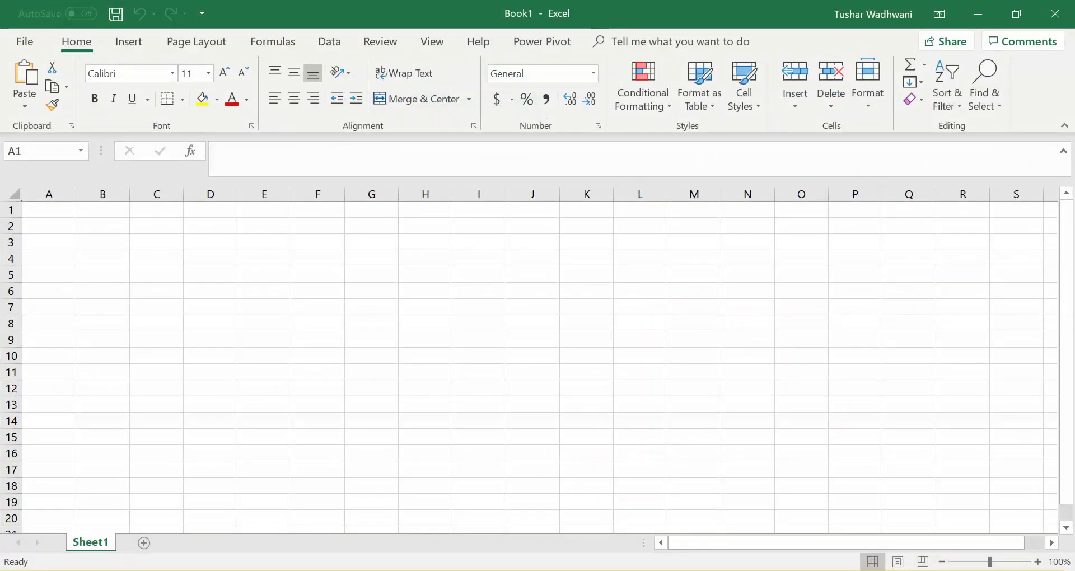
left_click(337, 45)
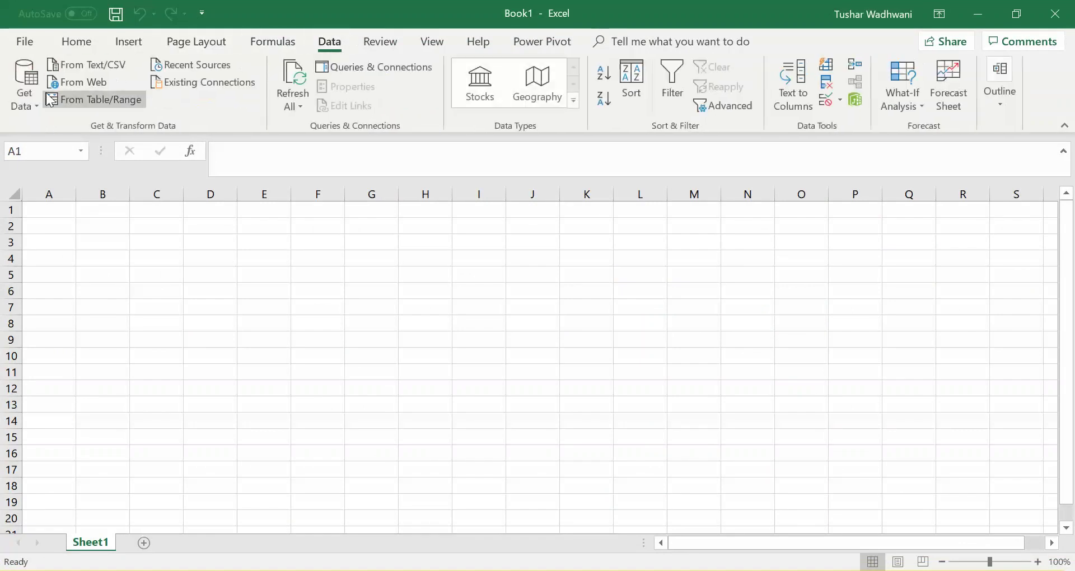
left_click(25, 98)
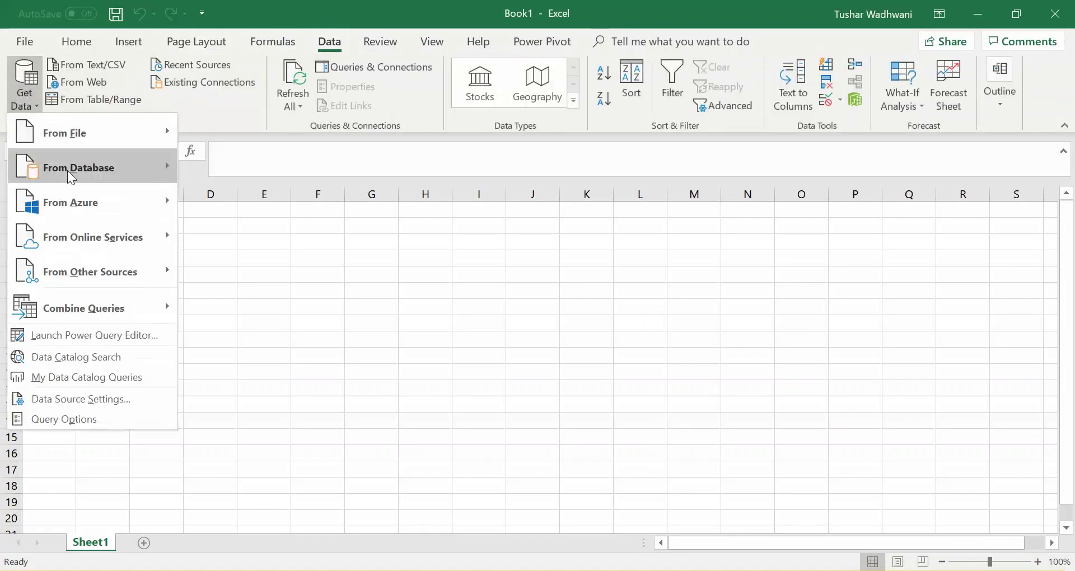
mouse_move(162, 168)
left_click(263, 242)
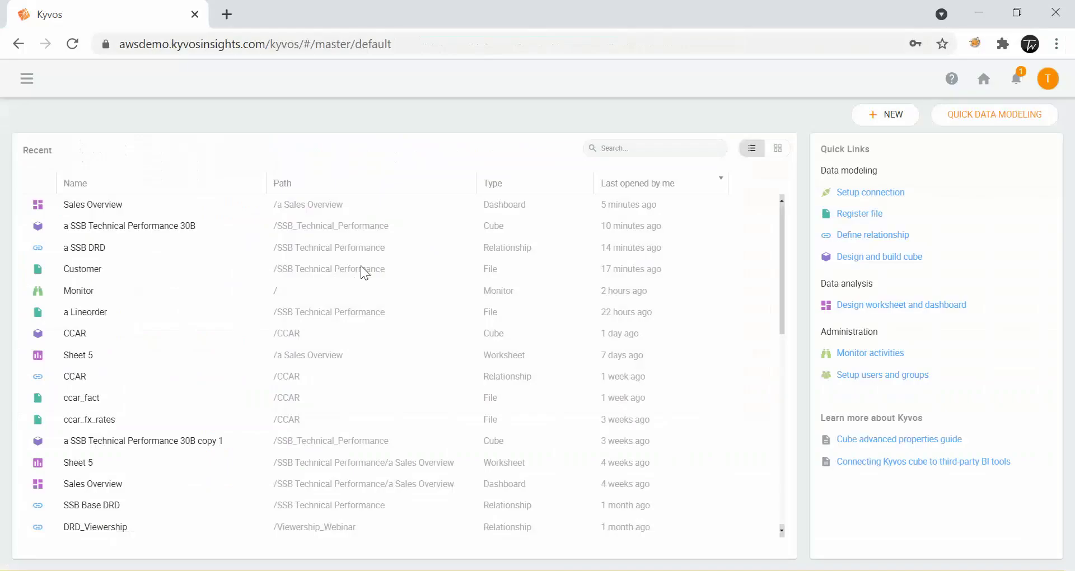
left_click_drag(304, 45, 1, 2)
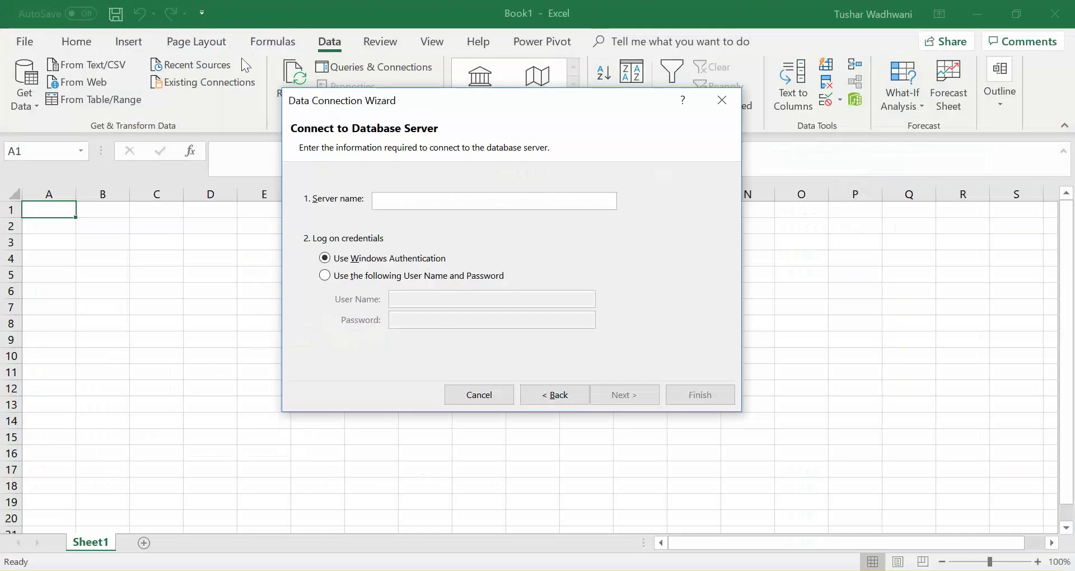
type("https://awsdemo.kyvosinsights.com/kyvos/")
type("x")
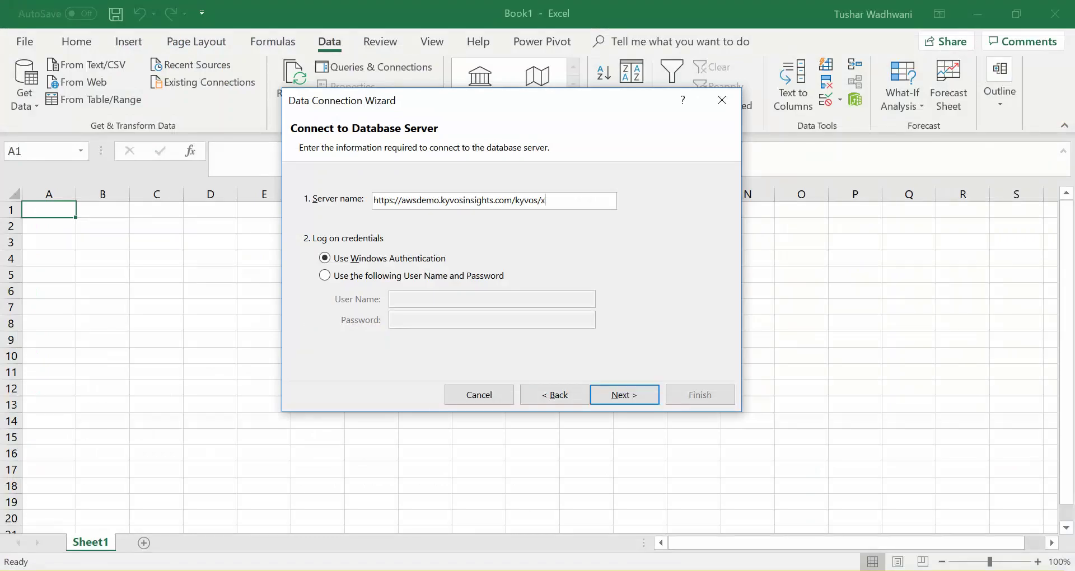
type("mlaKyvos")
Log on to the server with a specific user name and password instead of Windows Authentication.
left_click(406, 276)
left_click(424, 299)
type("Tushar")
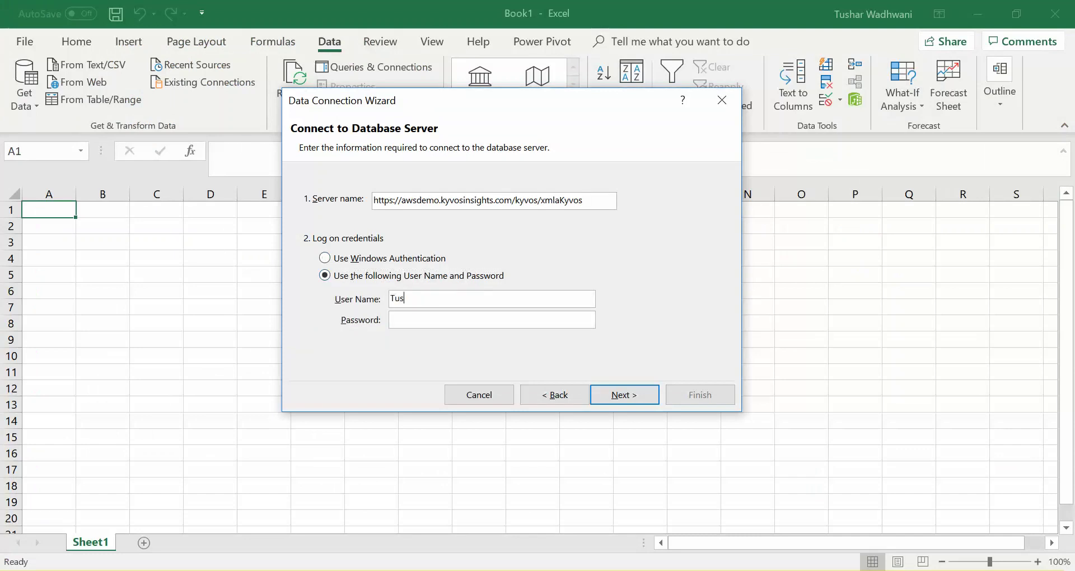
key("Tab")
type("••••••••••")
left_click(622, 403)
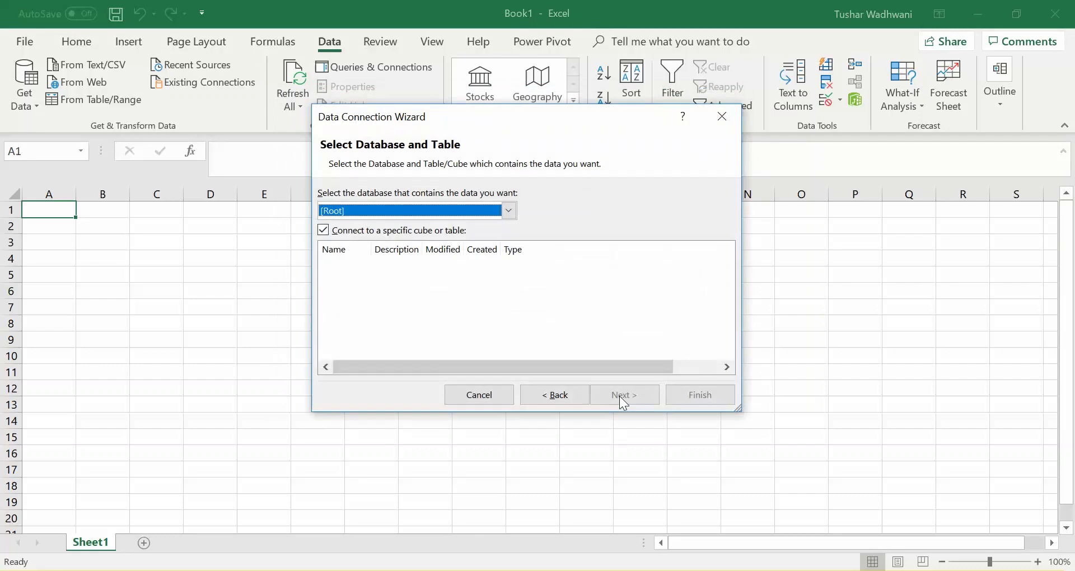
Choose the SSB_Technical_Performance database and its cube a SSB Technical Performance 30B for the connection.
left_click(417, 211)
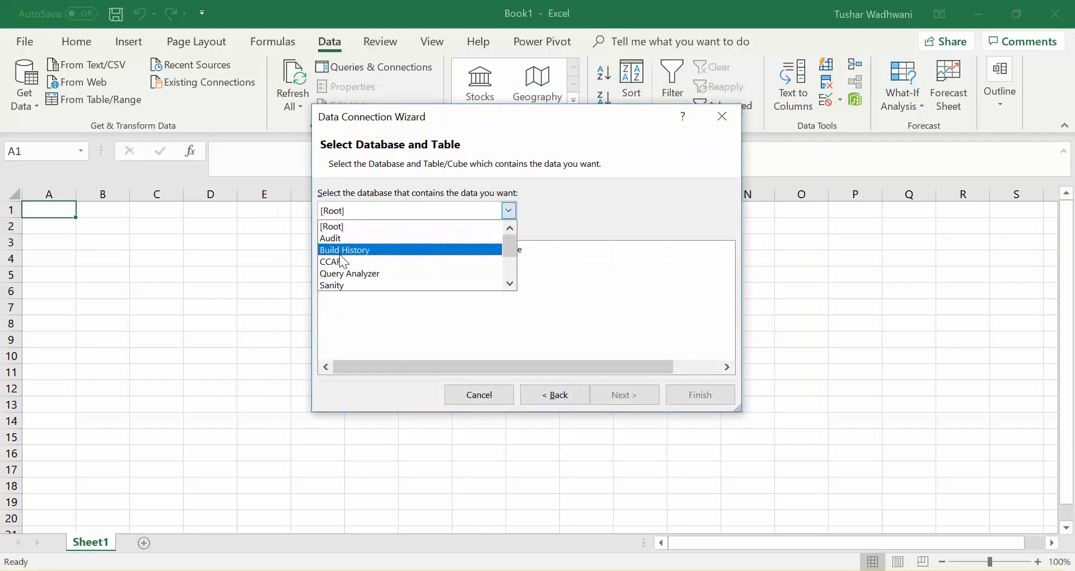
scroll(340, 256, "down", 1)
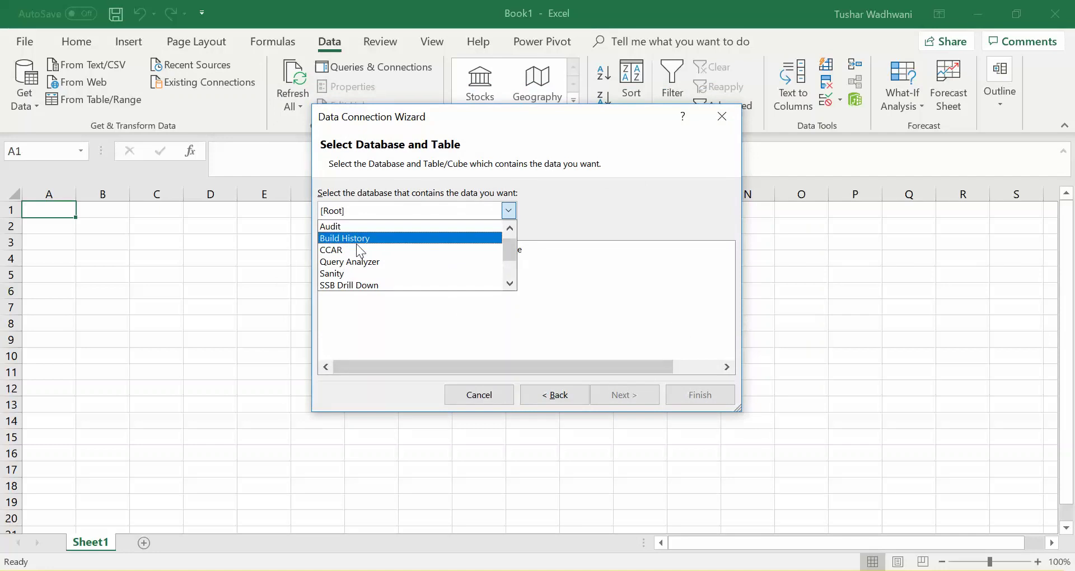
scroll(358, 261, "down", 3)
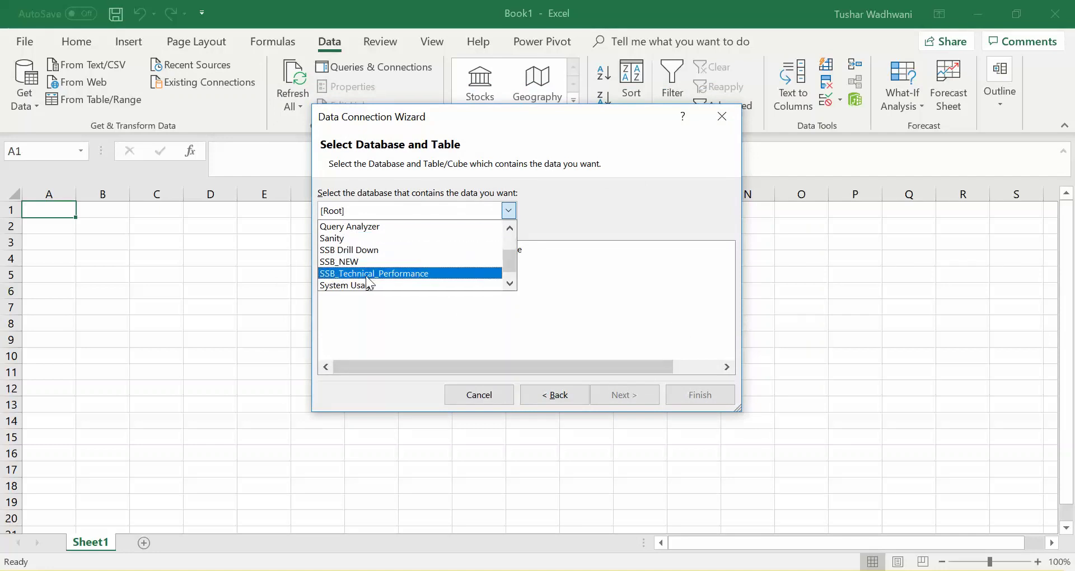
left_click(366, 274)
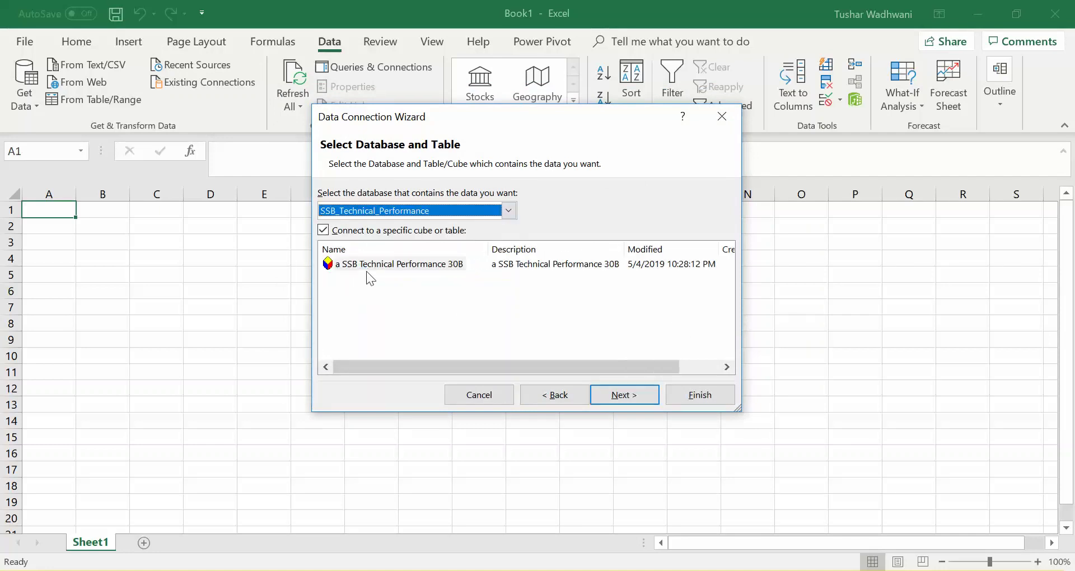
left_click(378, 266)
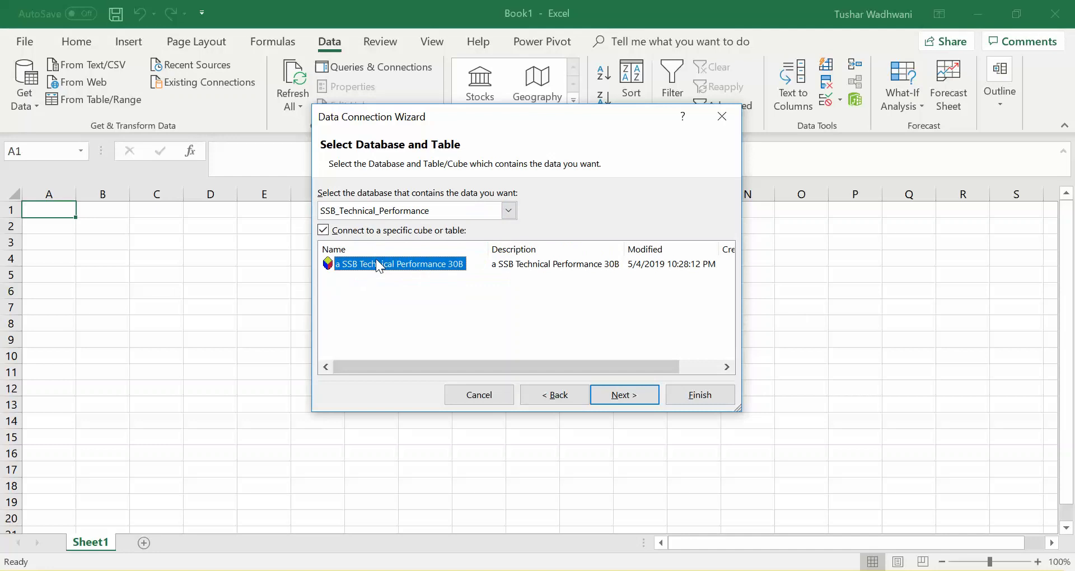
left_click(639, 399)
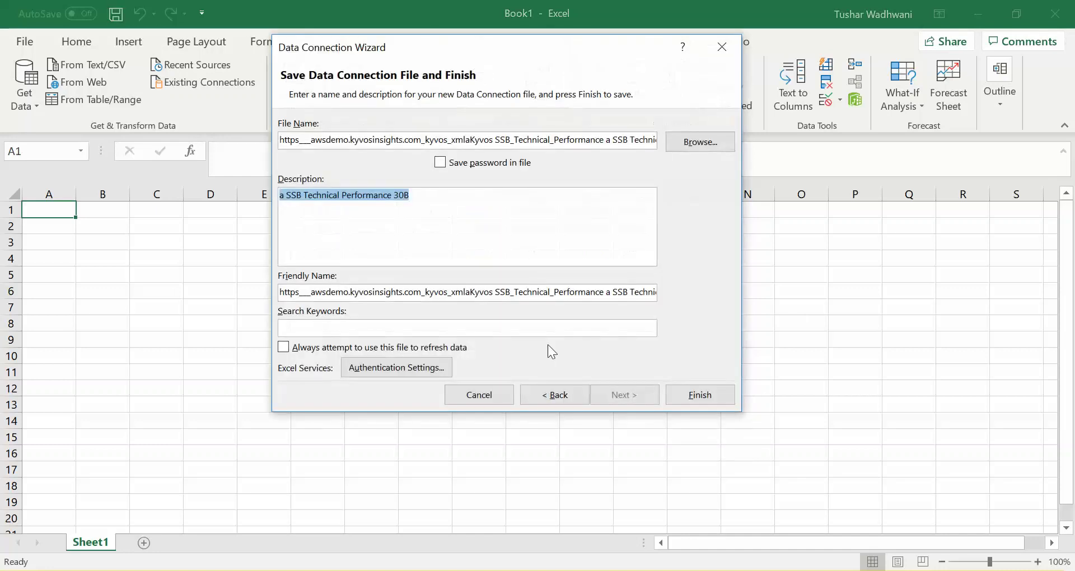
Save the data connection over the existing file and import the cube as a PivotTable Report at cell A1 of the existing worksheet.
left_click(699, 399)
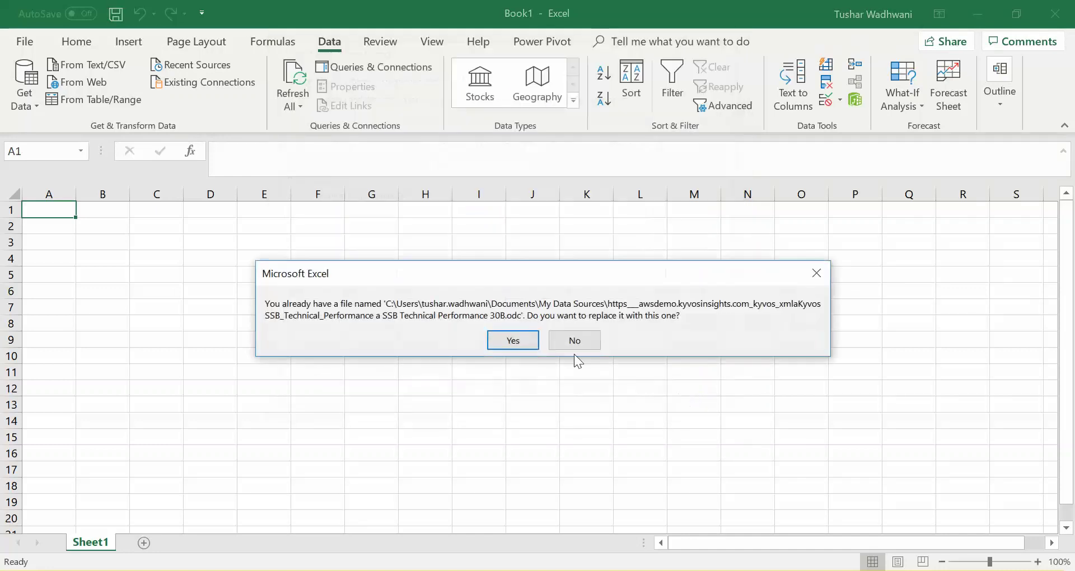
left_click(514, 340)
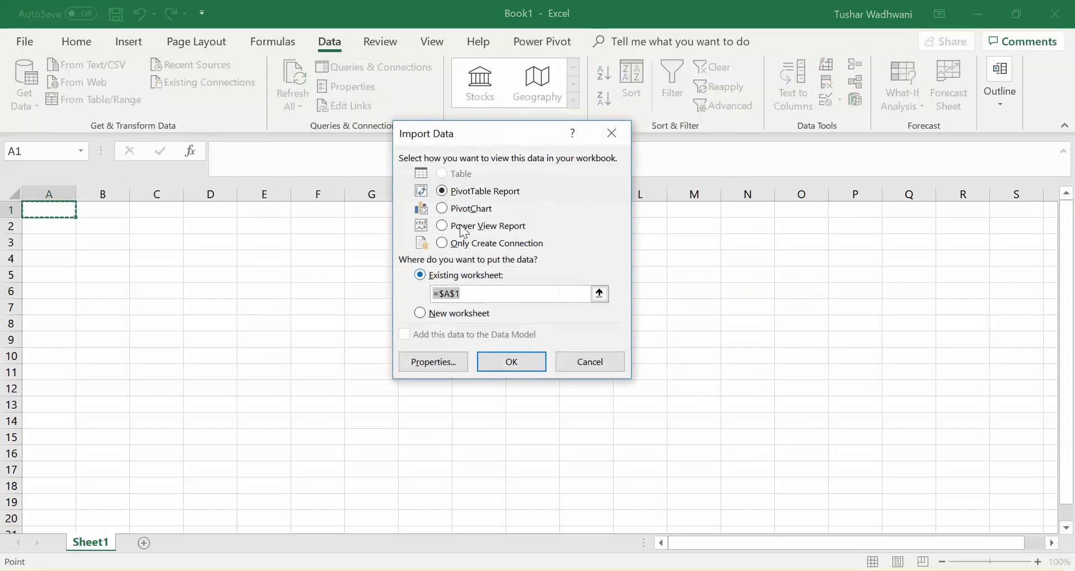
left_click(524, 360)
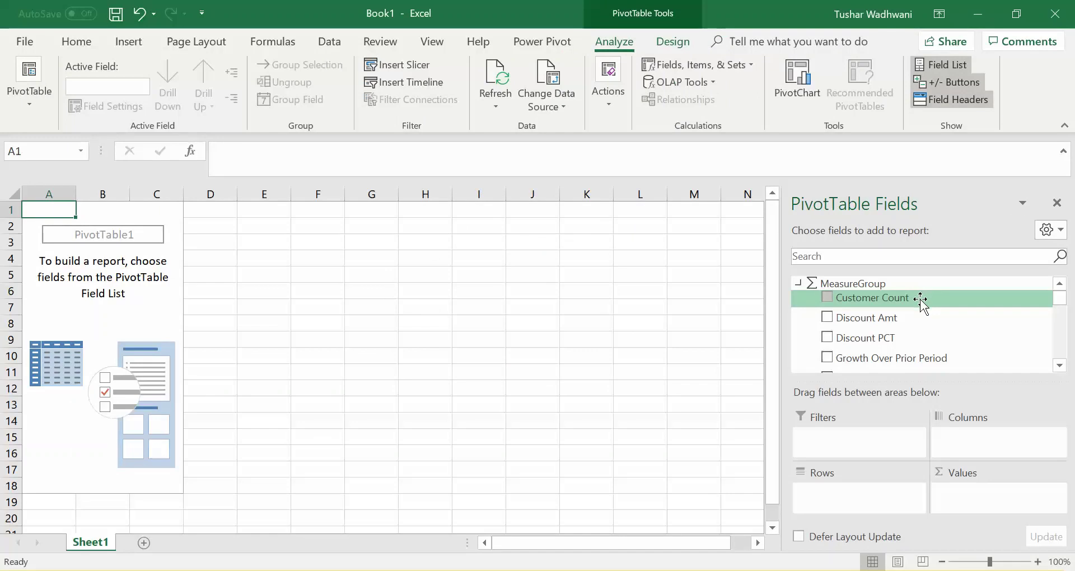
Examine the measures available in the cube's MeasureGroup for the PivotTable.
scroll(921, 305, "down", 4)
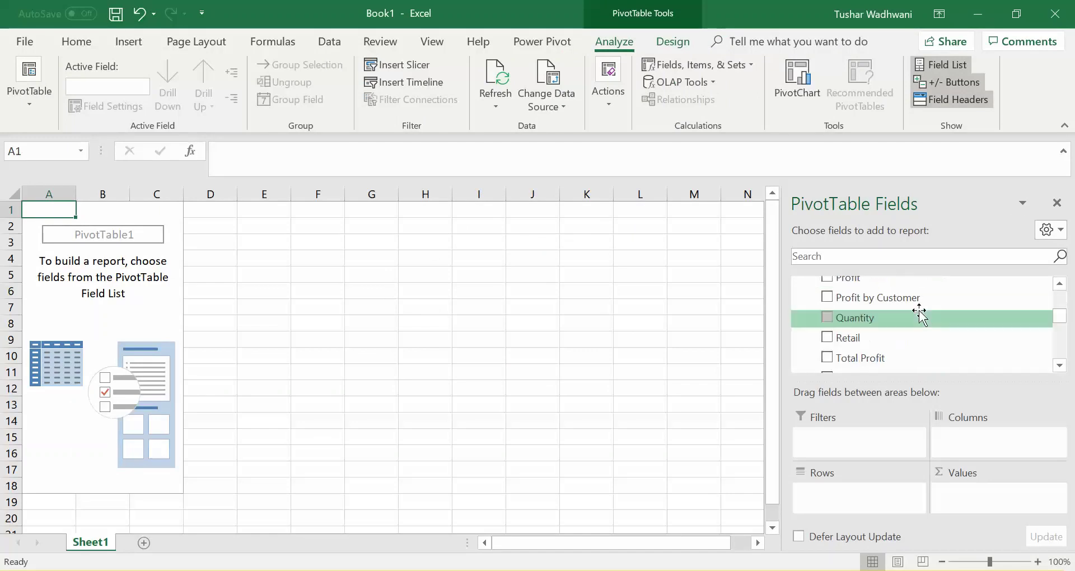
scroll(921, 314, "up", 3)
scroll(921, 319, "up", 2)
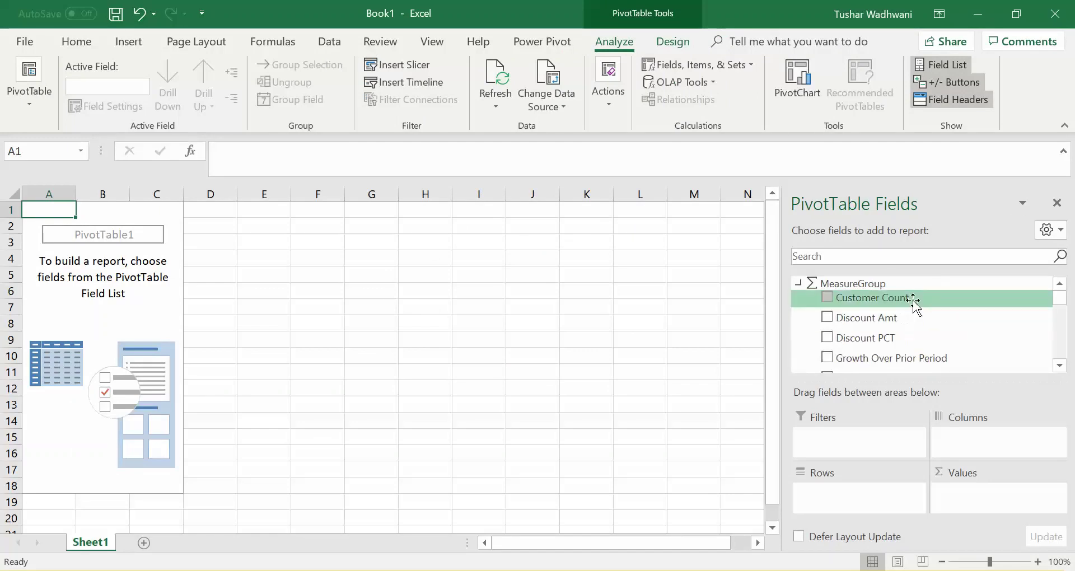
scroll(918, 319, "down", 4)
scroll(914, 318, "down", 4)
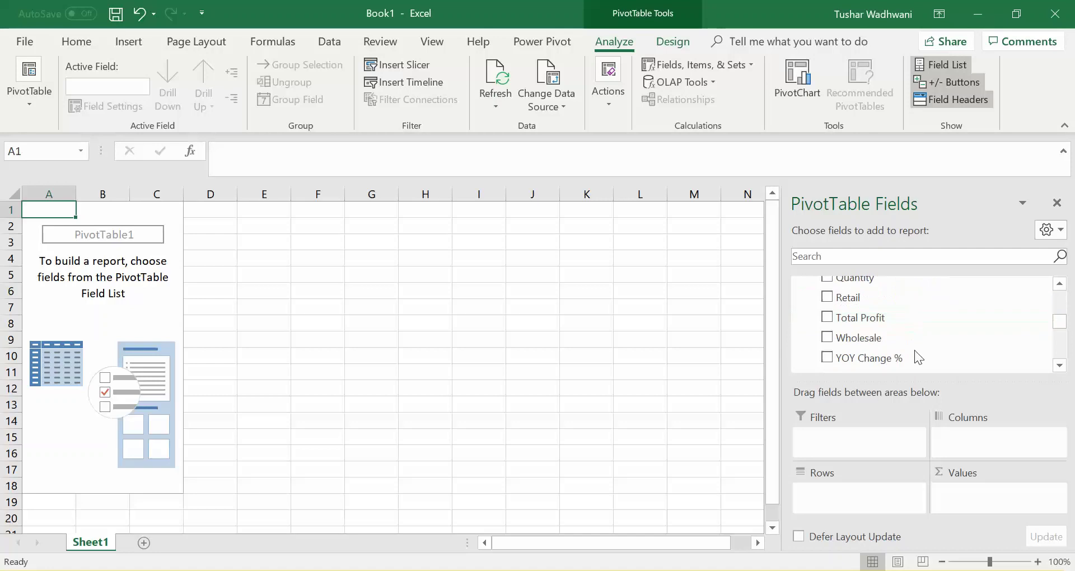
scroll(888, 308, "down", 2)
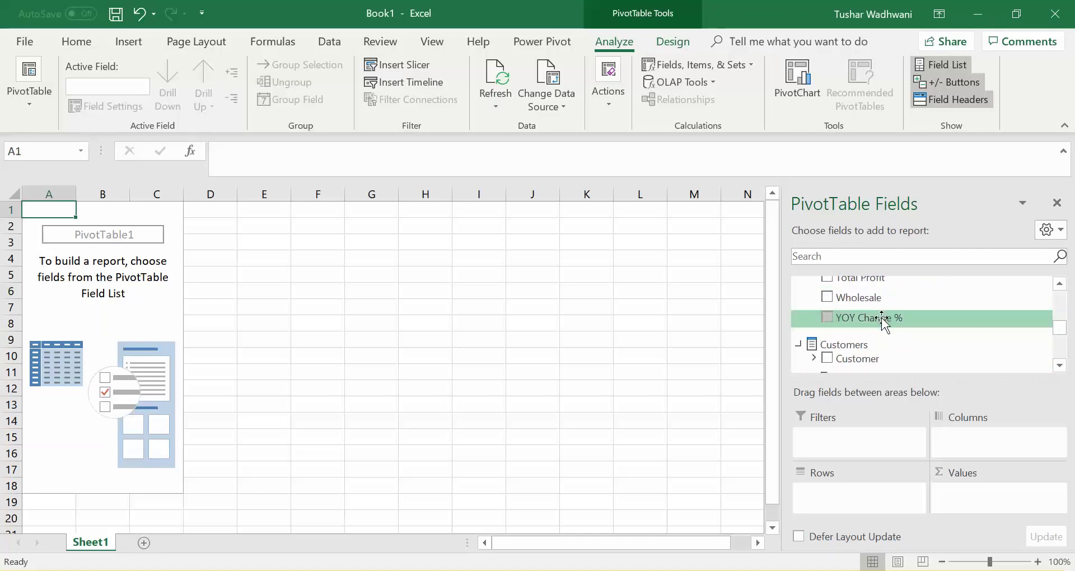
scroll(882, 319, "up", 4)
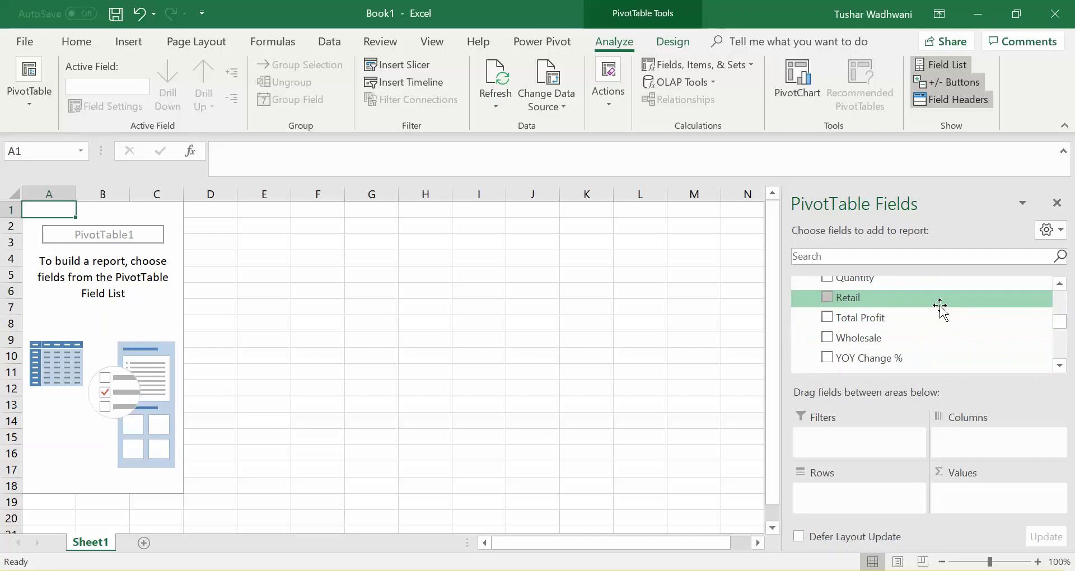
scroll(940, 308, "up", 2)
scroll(940, 308, "up", 2)
Expand the Customer hierarchy under Customers and look over its levels.
scroll(941, 308, "down", 2)
scroll(938, 310, "down", 4)
scroll(938, 311, "down", 4)
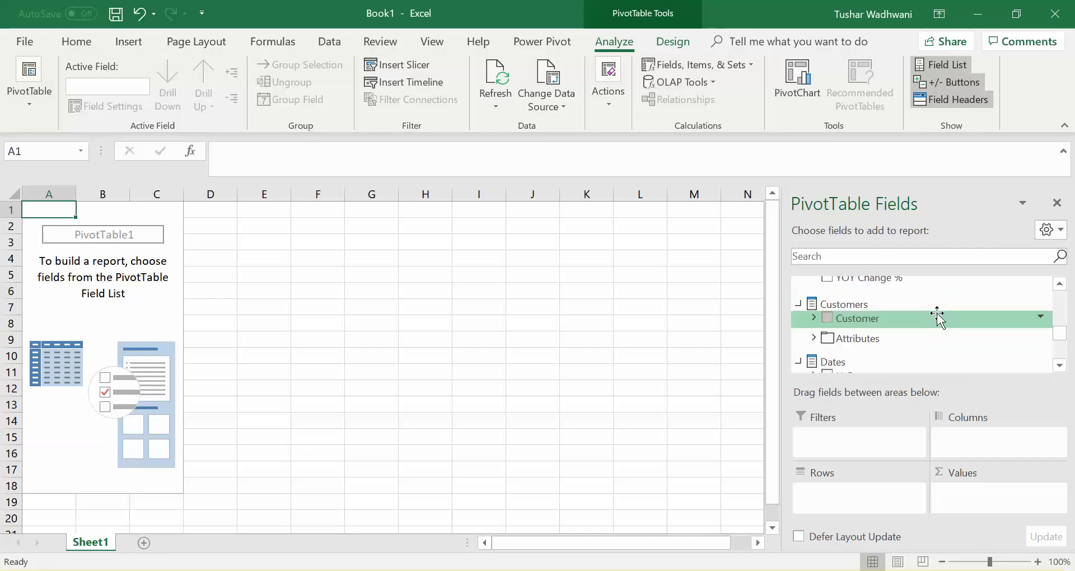
left_click(814, 319)
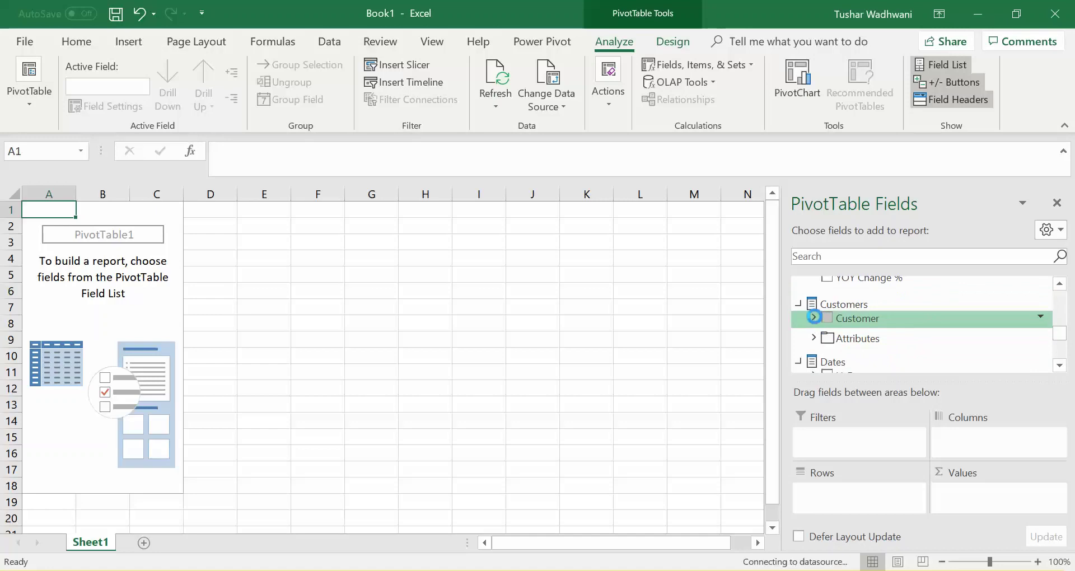
scroll(868, 320, "down", 3)
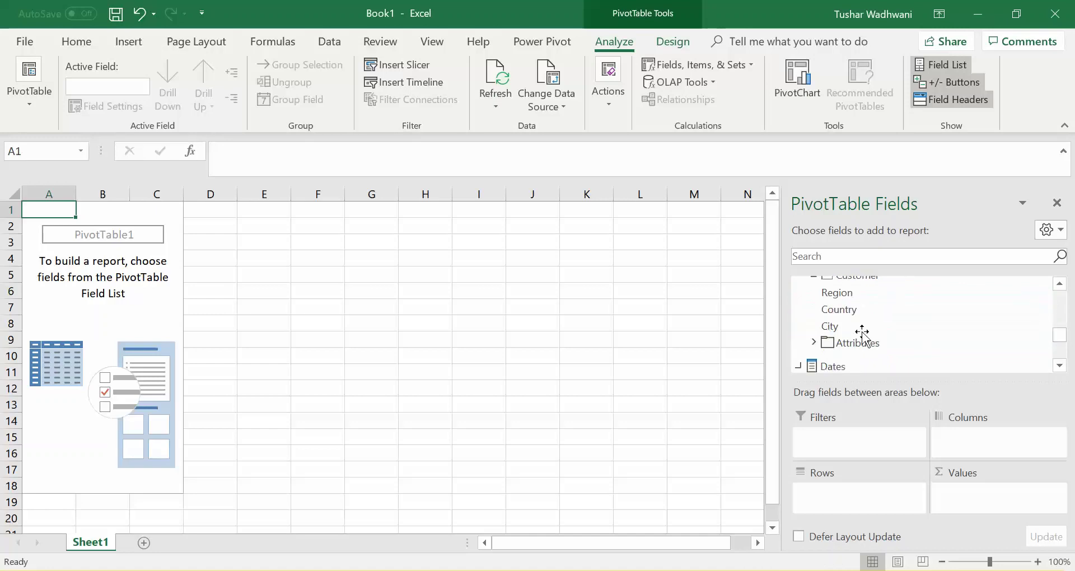
Add the Customer hierarchy to the PivotTable rows.
scroll(850, 325, "down", 3)
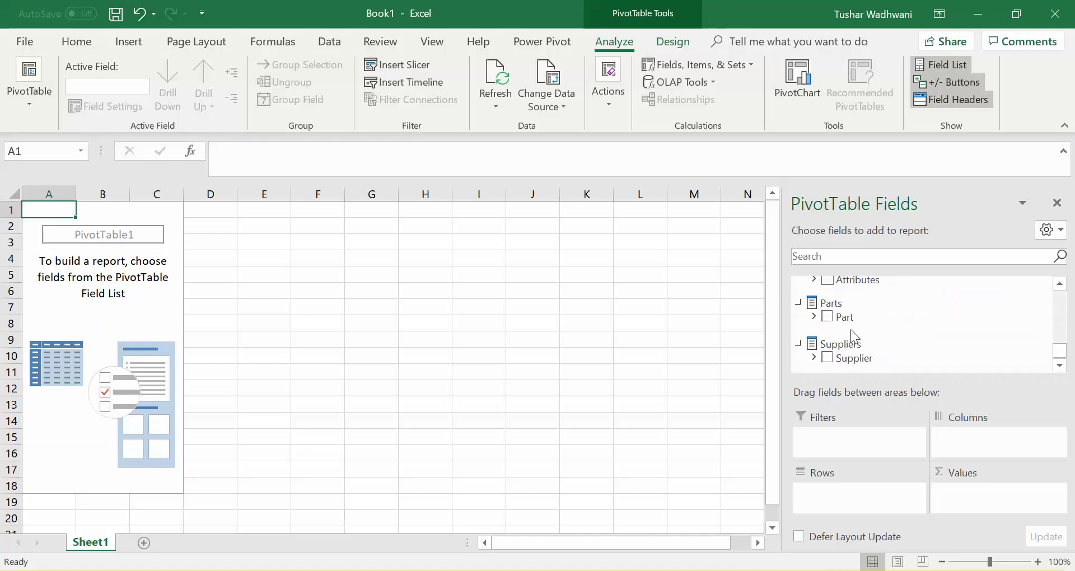
scroll(846, 352, "up", 7)
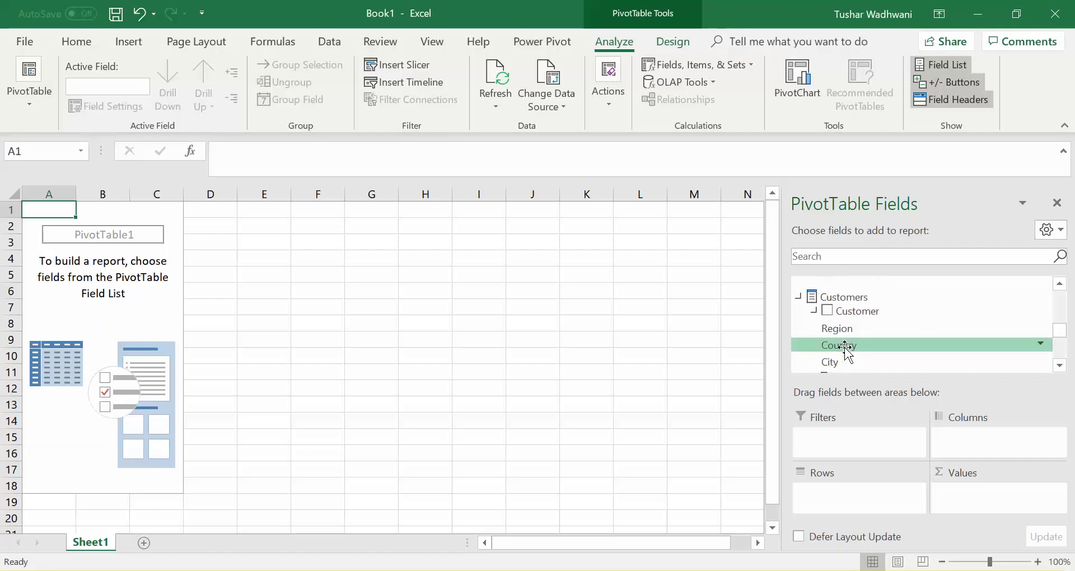
scroll(846, 352, "down", 1)
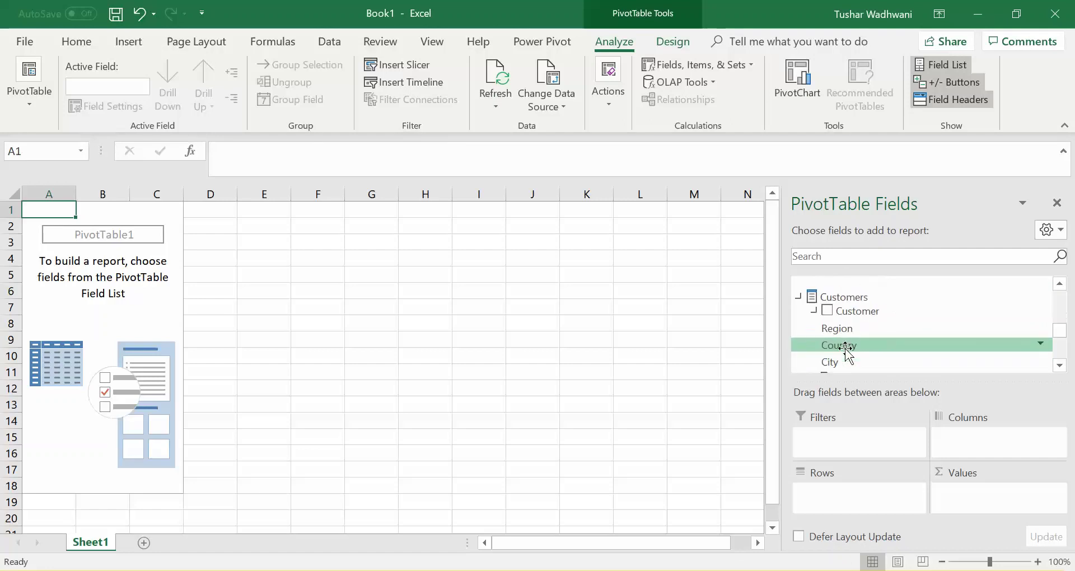
left_click(827, 311)
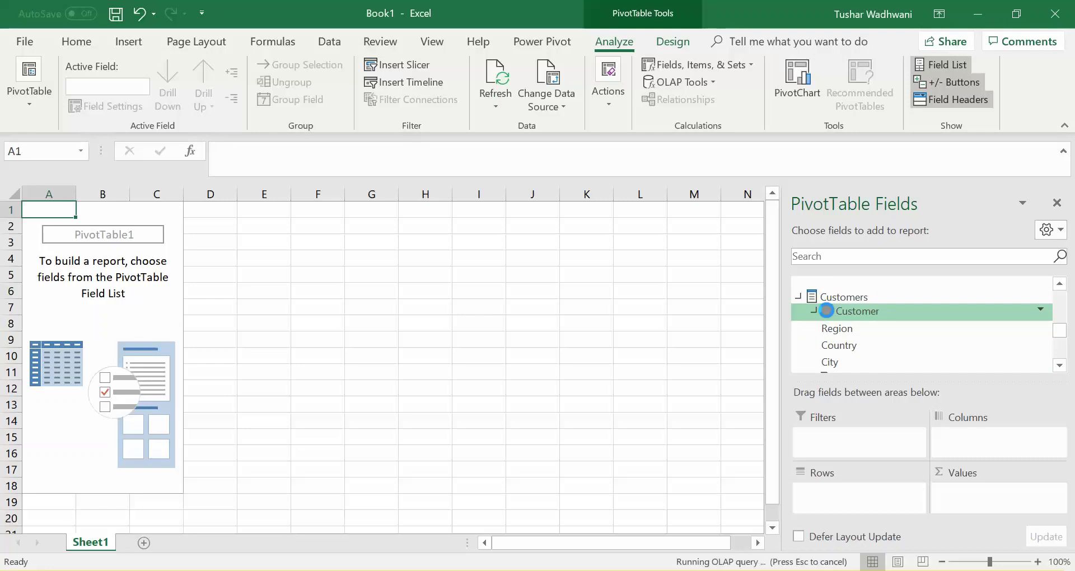
Add the Profit measure to the PivotTable values.
scroll(843, 308, "down", 4)
scroll(839, 312, "up", 1)
scroll(845, 322, "down", 2)
scroll(855, 336, "down", 2)
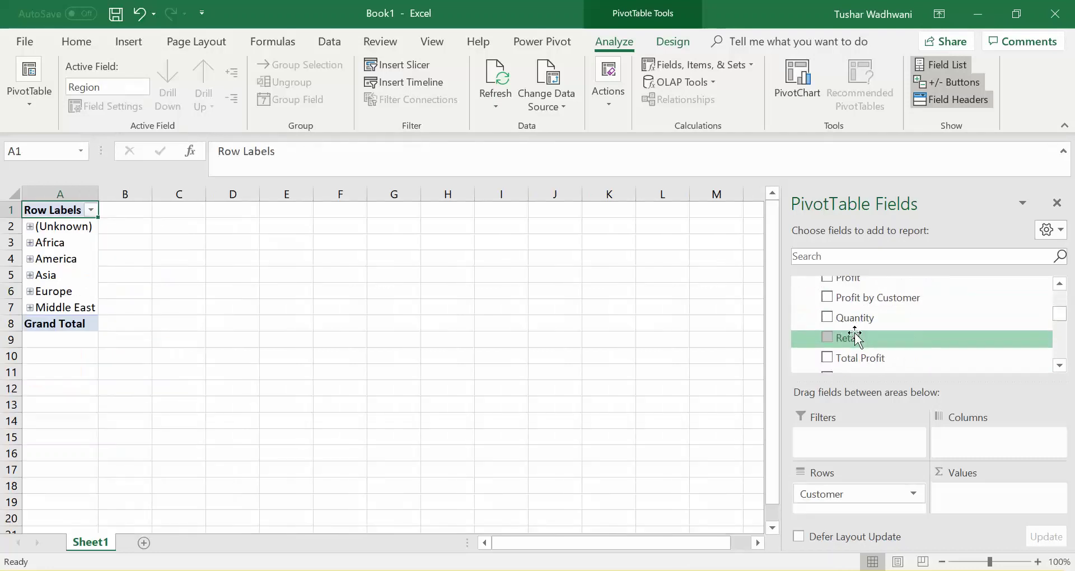
left_click(831, 278)
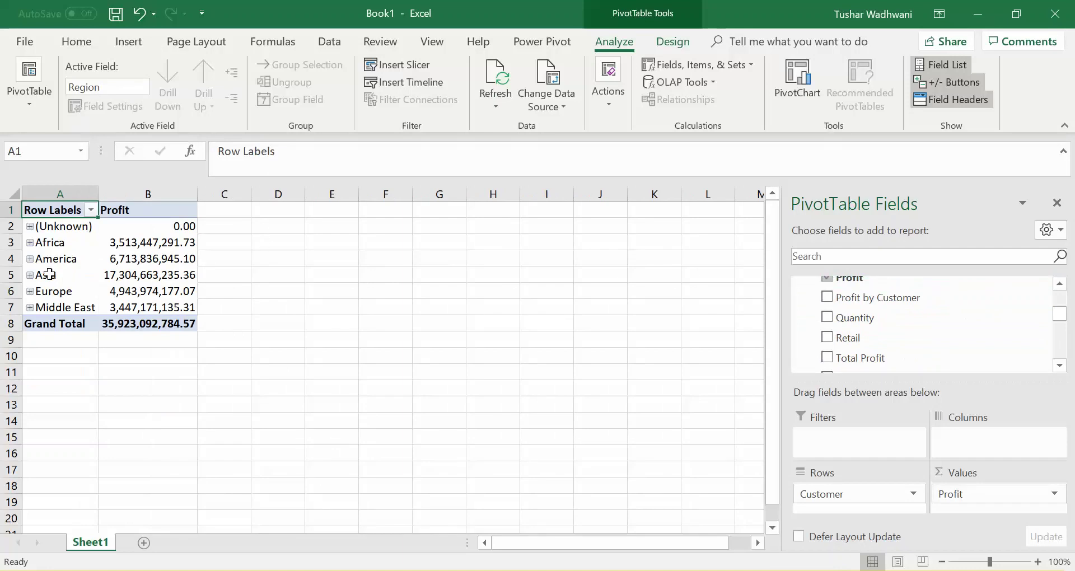
Drill America down to the cities of the United States to view their profit, and collapse both levels again.
left_click(30, 259)
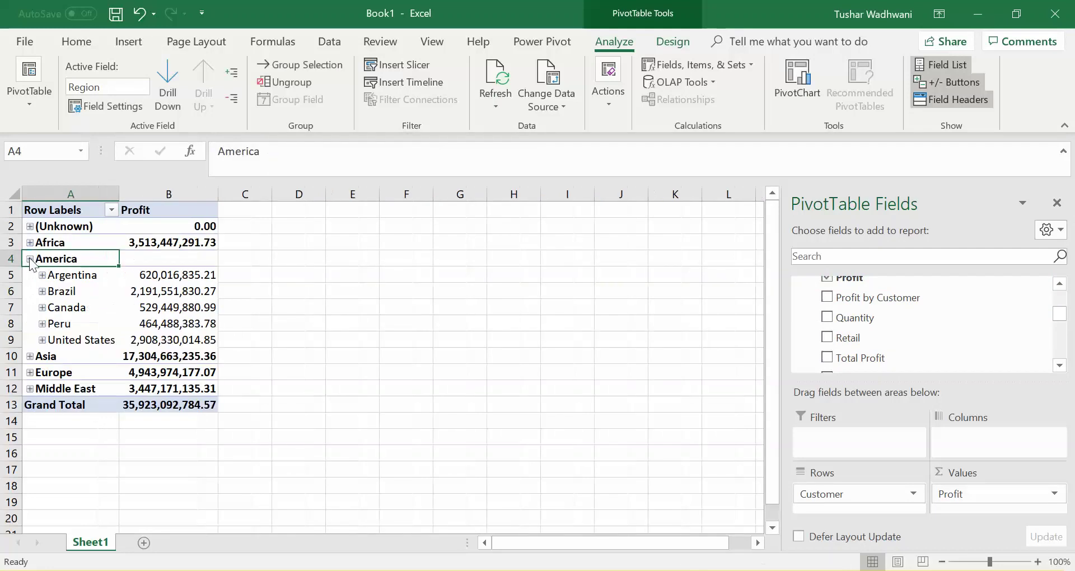
left_click(41, 340)
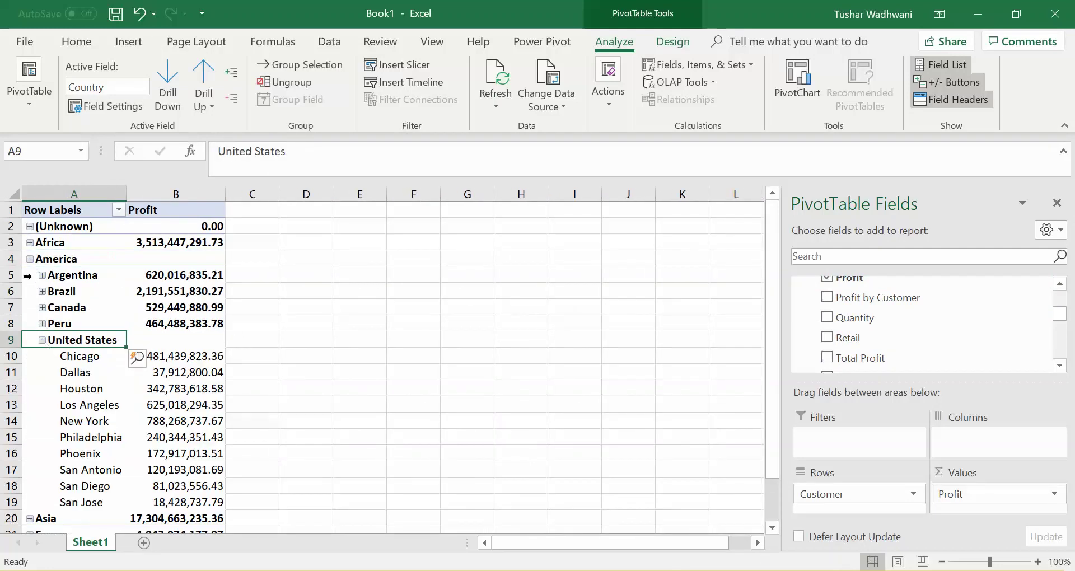
left_click(42, 340)
left_click(30, 259)
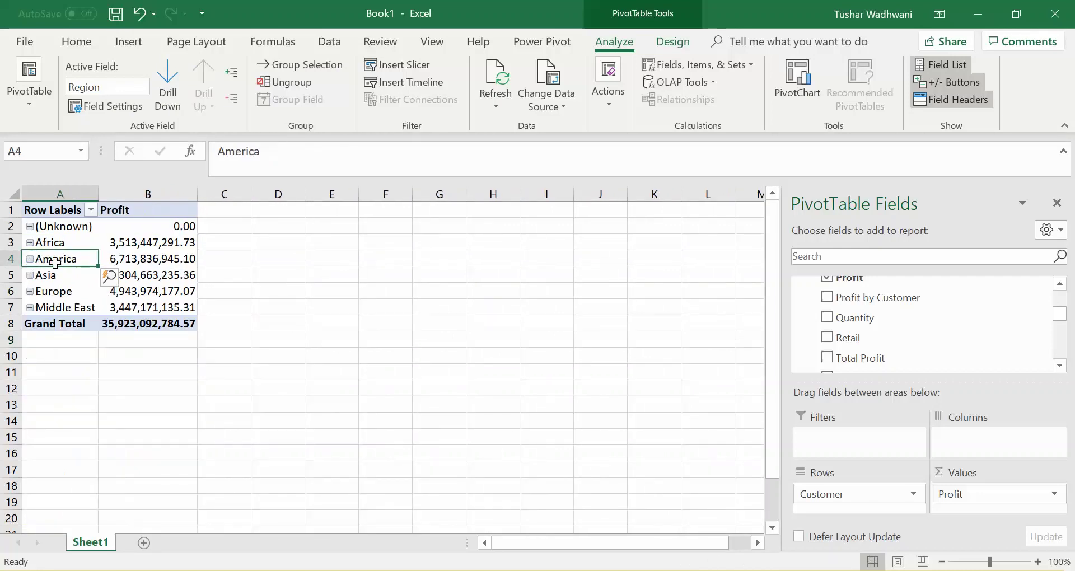
Add the H_Dates hierarchy to the PivotTable columns and look across the yearly profit by region.
scroll(929, 344, "down", 5)
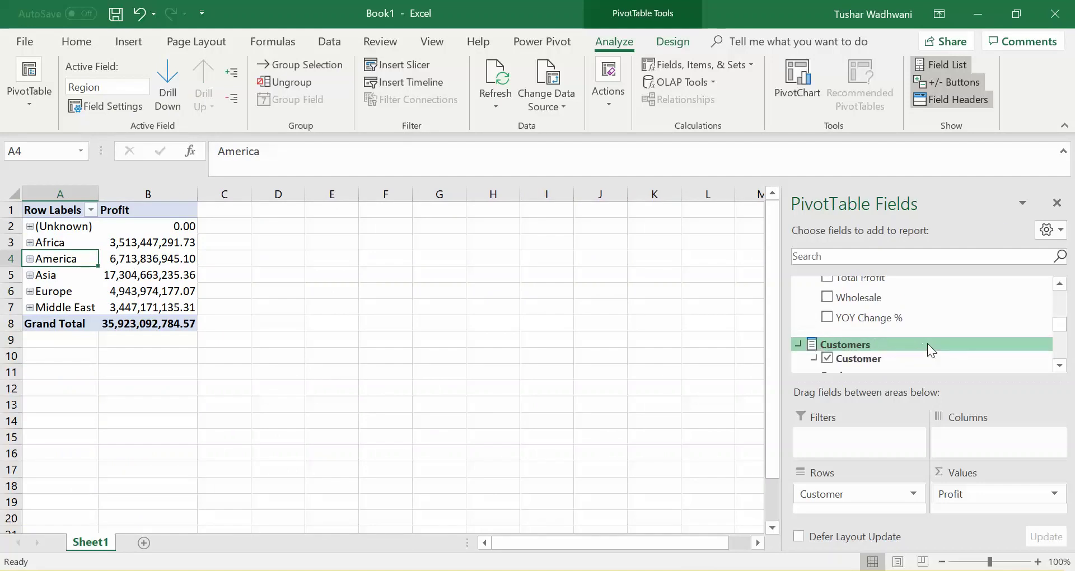
scroll(929, 344, "down", 2)
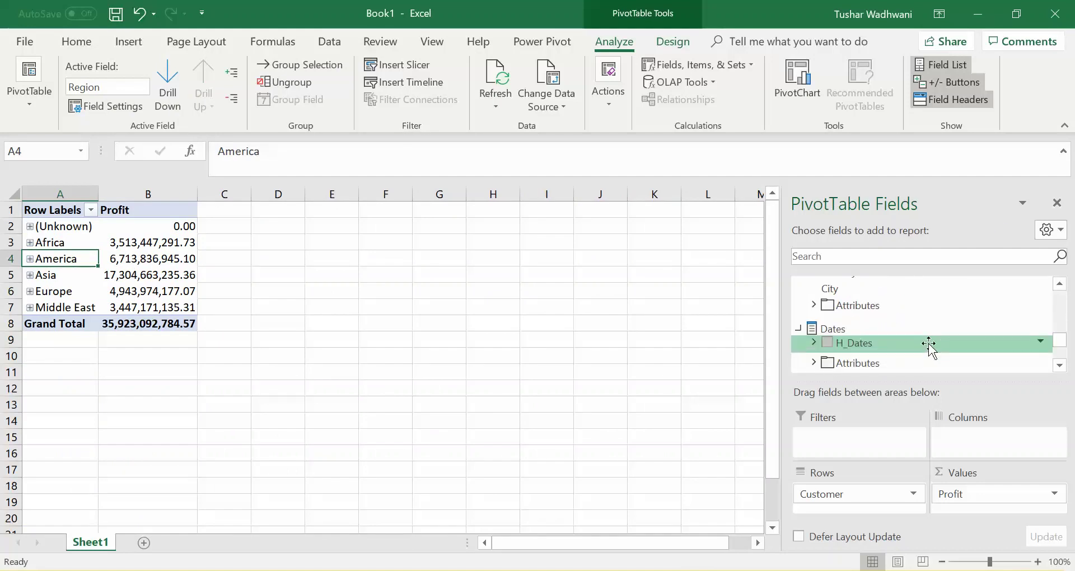
left_click(829, 343)
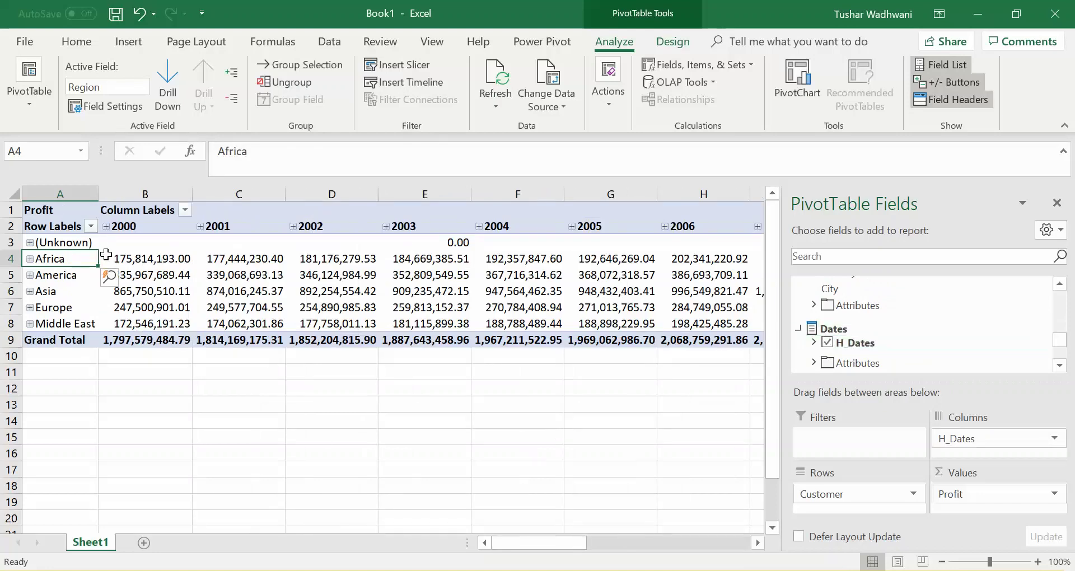
mouse_move(511, 544)
left_mouse_down()
mouse_move(672, 546)
mouse_move(502, 546)
left_mouse_up()
Expand America and the United States to view yearly profit by city, and collapse America again.
left_click(29, 274)
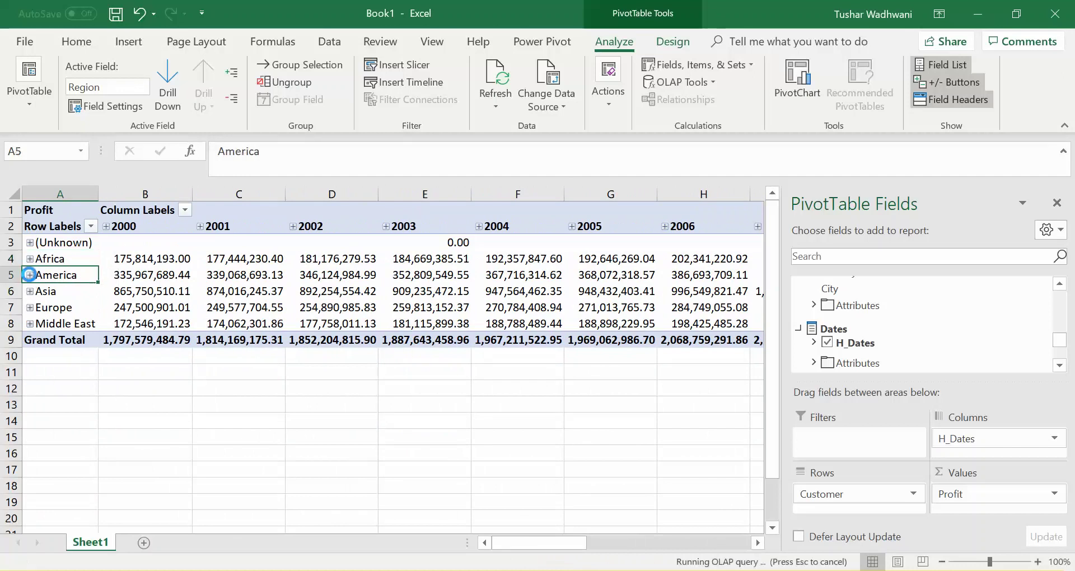
left_click(40, 356)
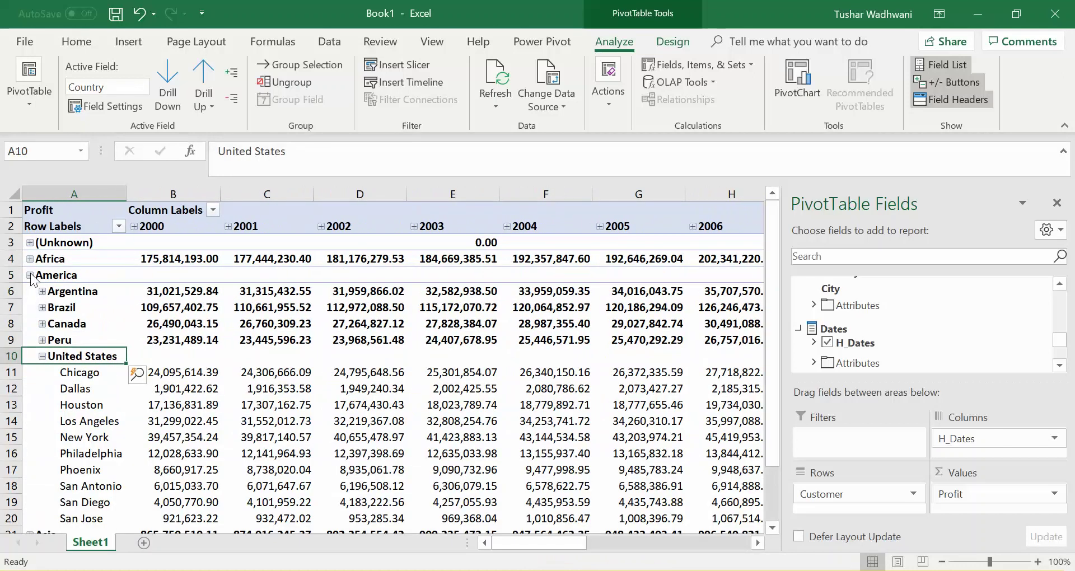
left_click(30, 275)
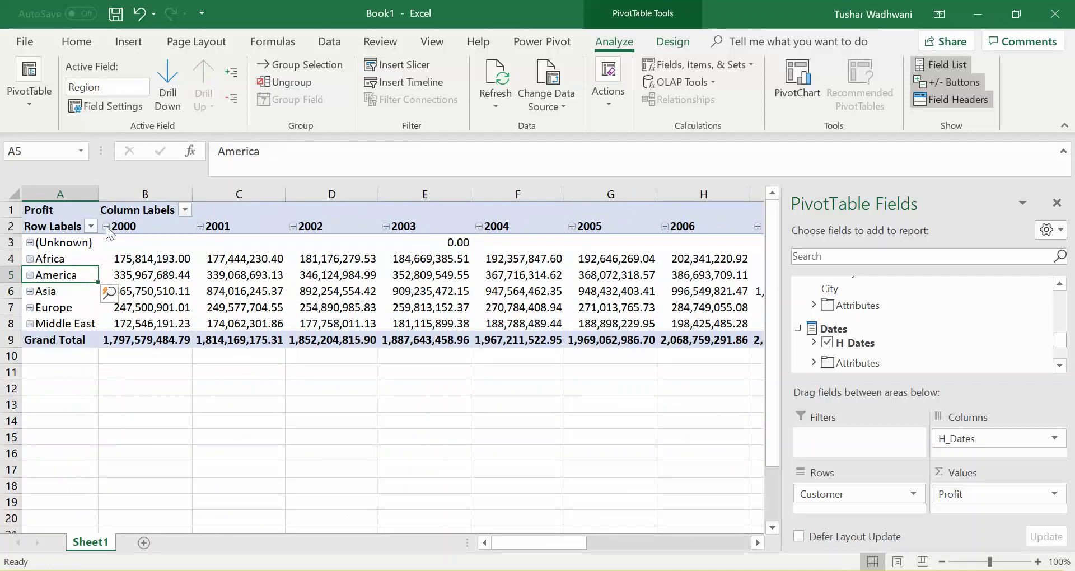
Drill the columns down to the days of January 2000 and expand America to review daily profit by United States city.
left_click(107, 227)
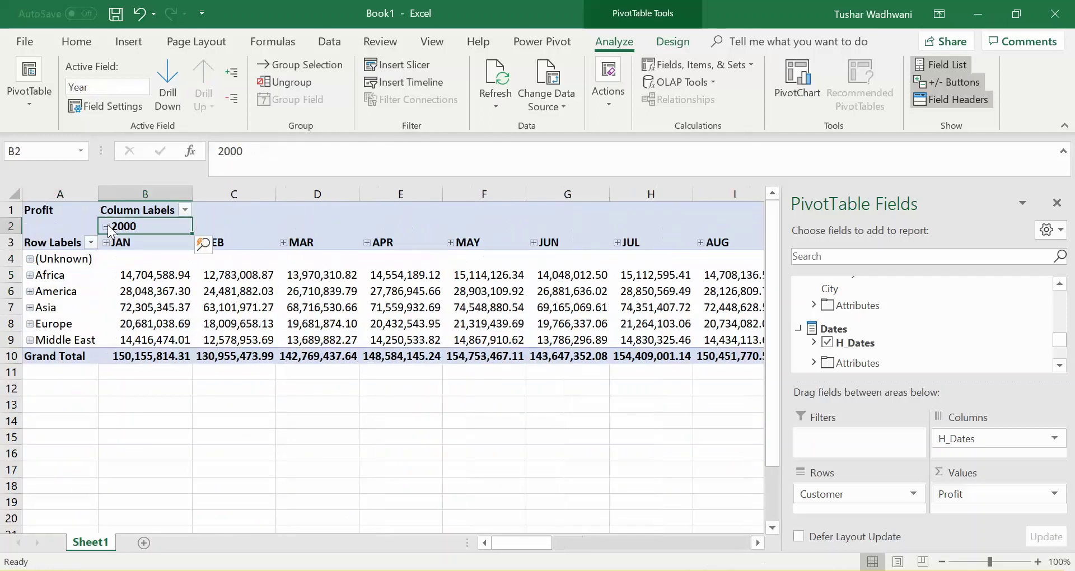
left_click(105, 244)
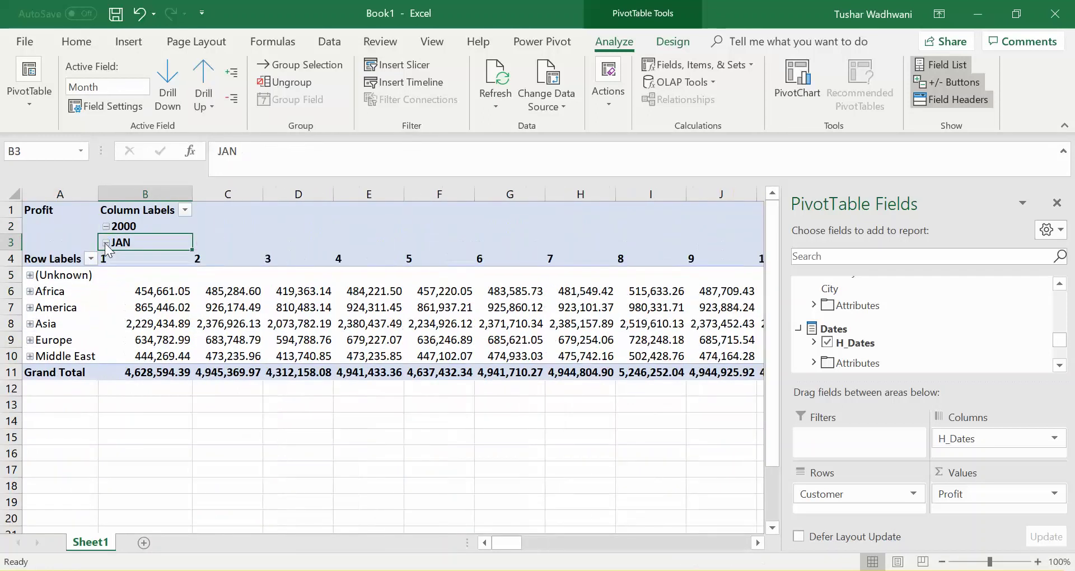
left_click(31, 308)
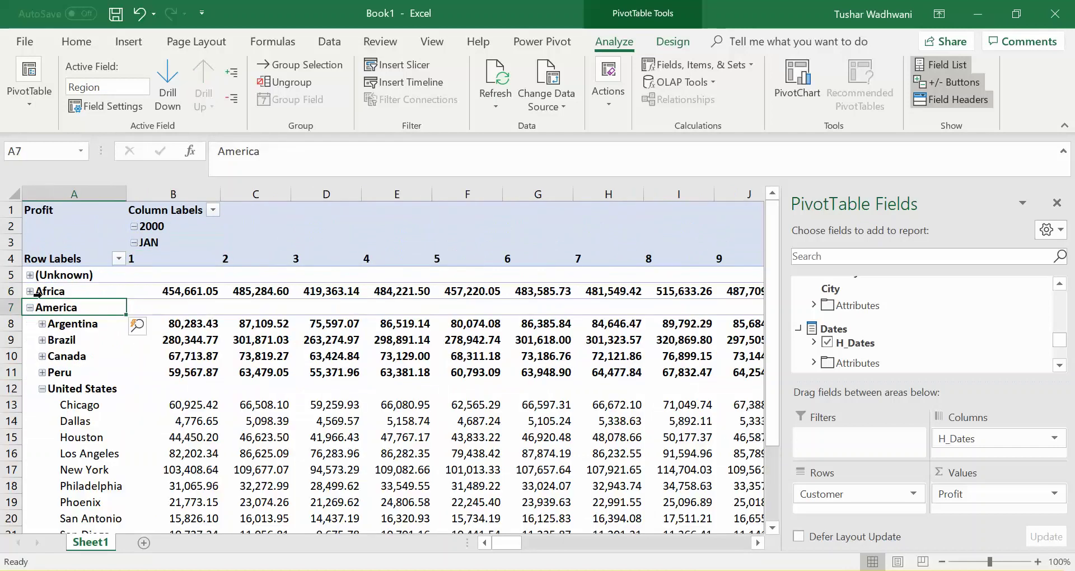
scroll(231, 421, "down", 4)
scroll(231, 421, "up", 1)
scroll(231, 421, "up", 3)
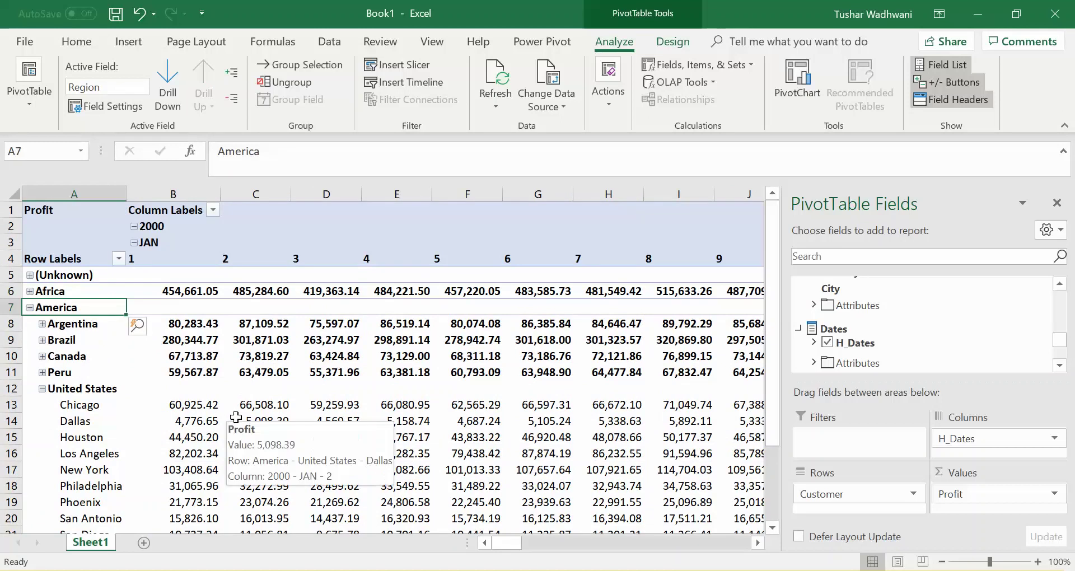
scroll(233, 416, "down", 1)
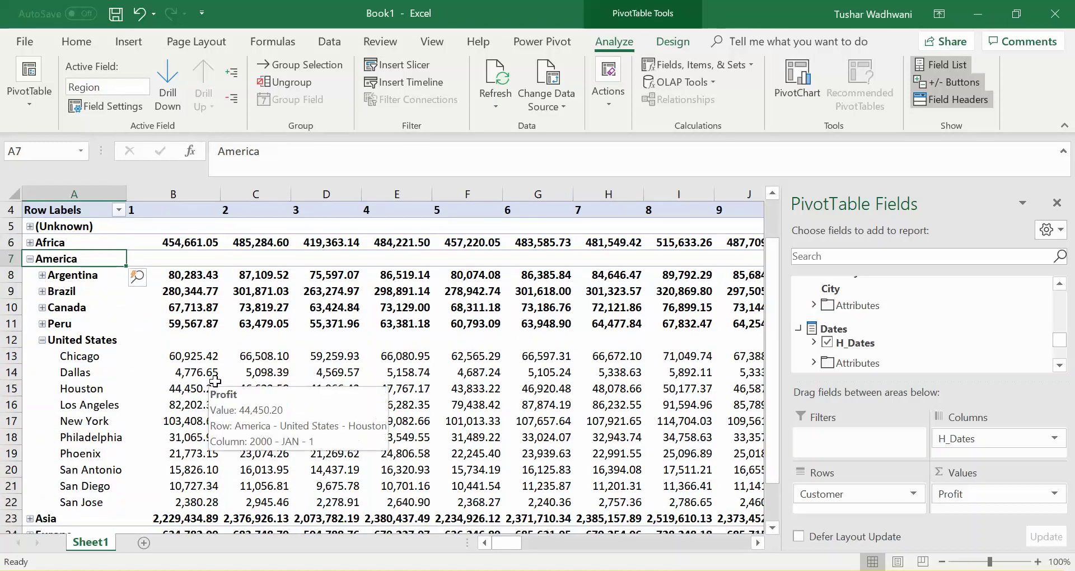
mouse_move(217, 354)
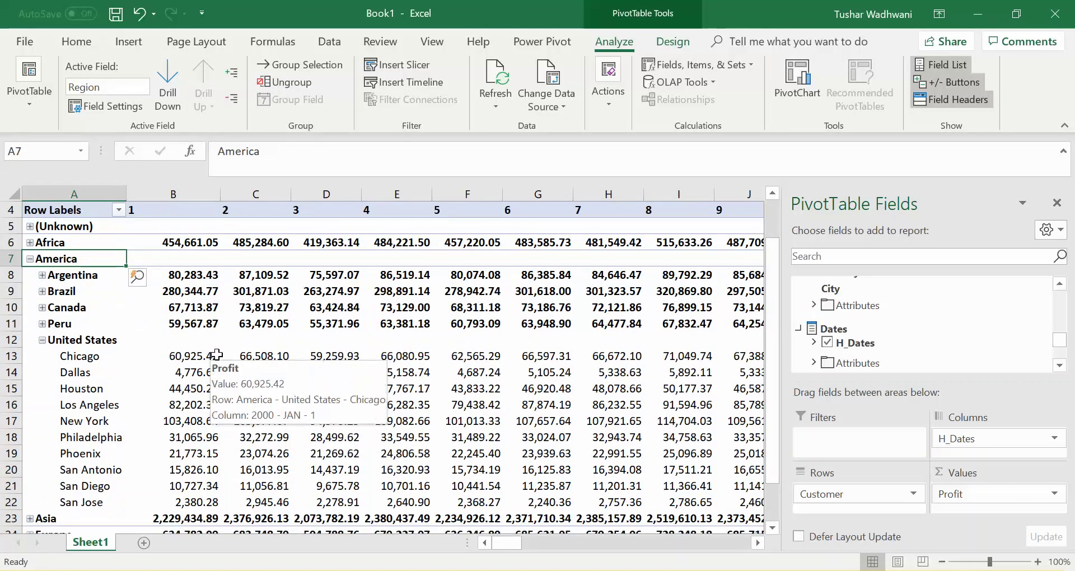